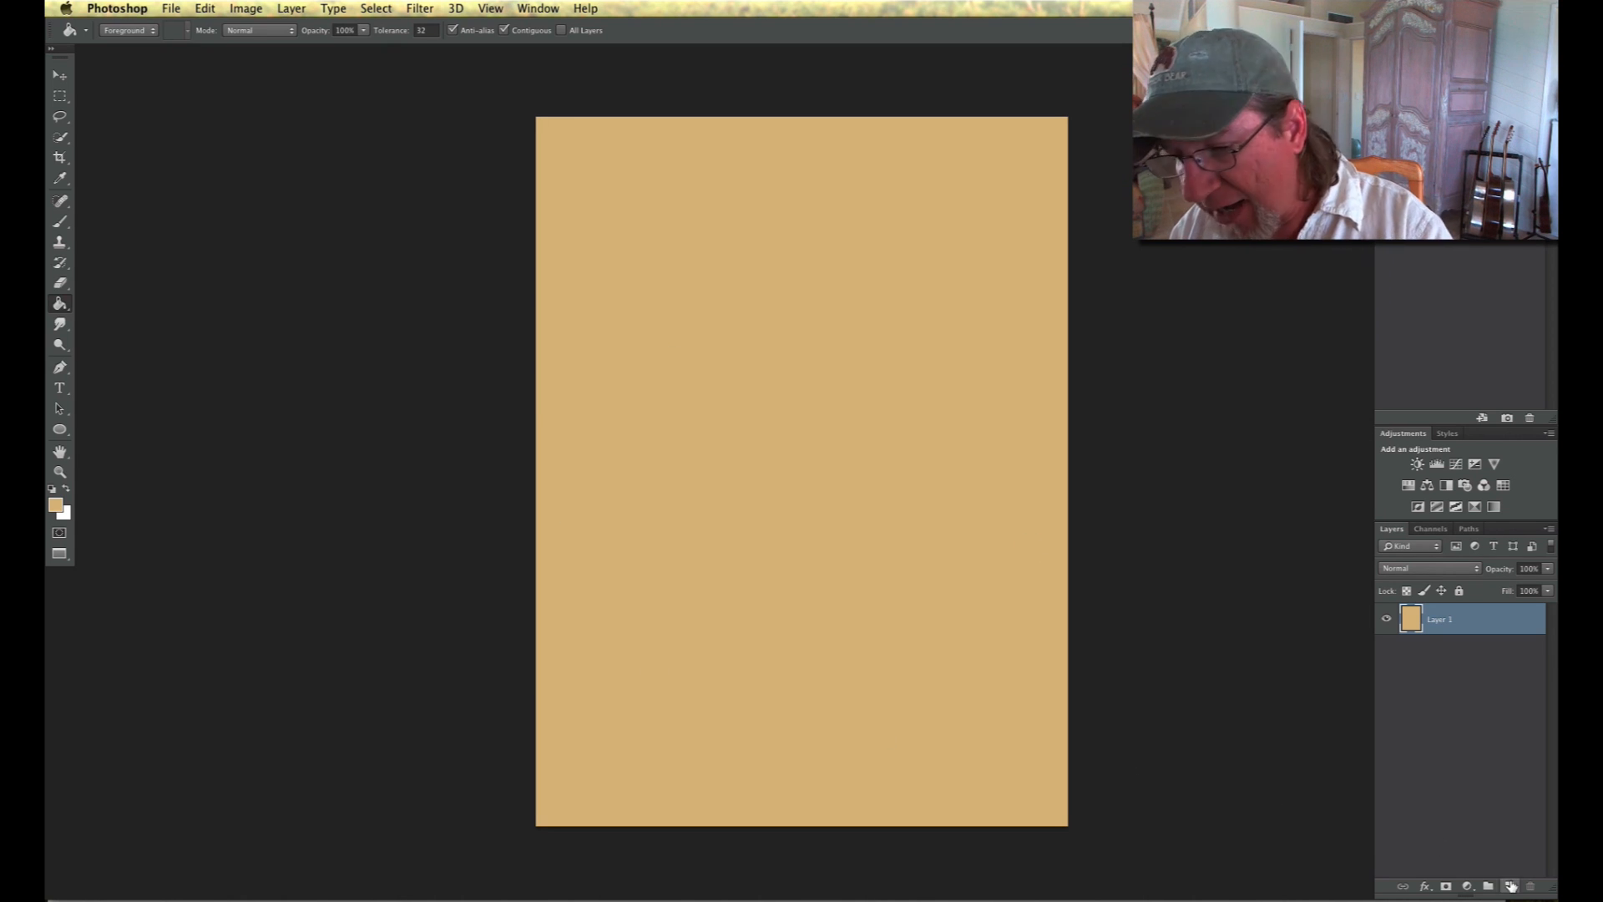
- Add a new layer above the tan background and choose the 146 px rough-edged rectangular brush
{"action": "left_click", "coordinate": [1500, 883]}
{"action": "key", "text": "b"}
{"action": "right_click", "coordinate": [127, 74]}
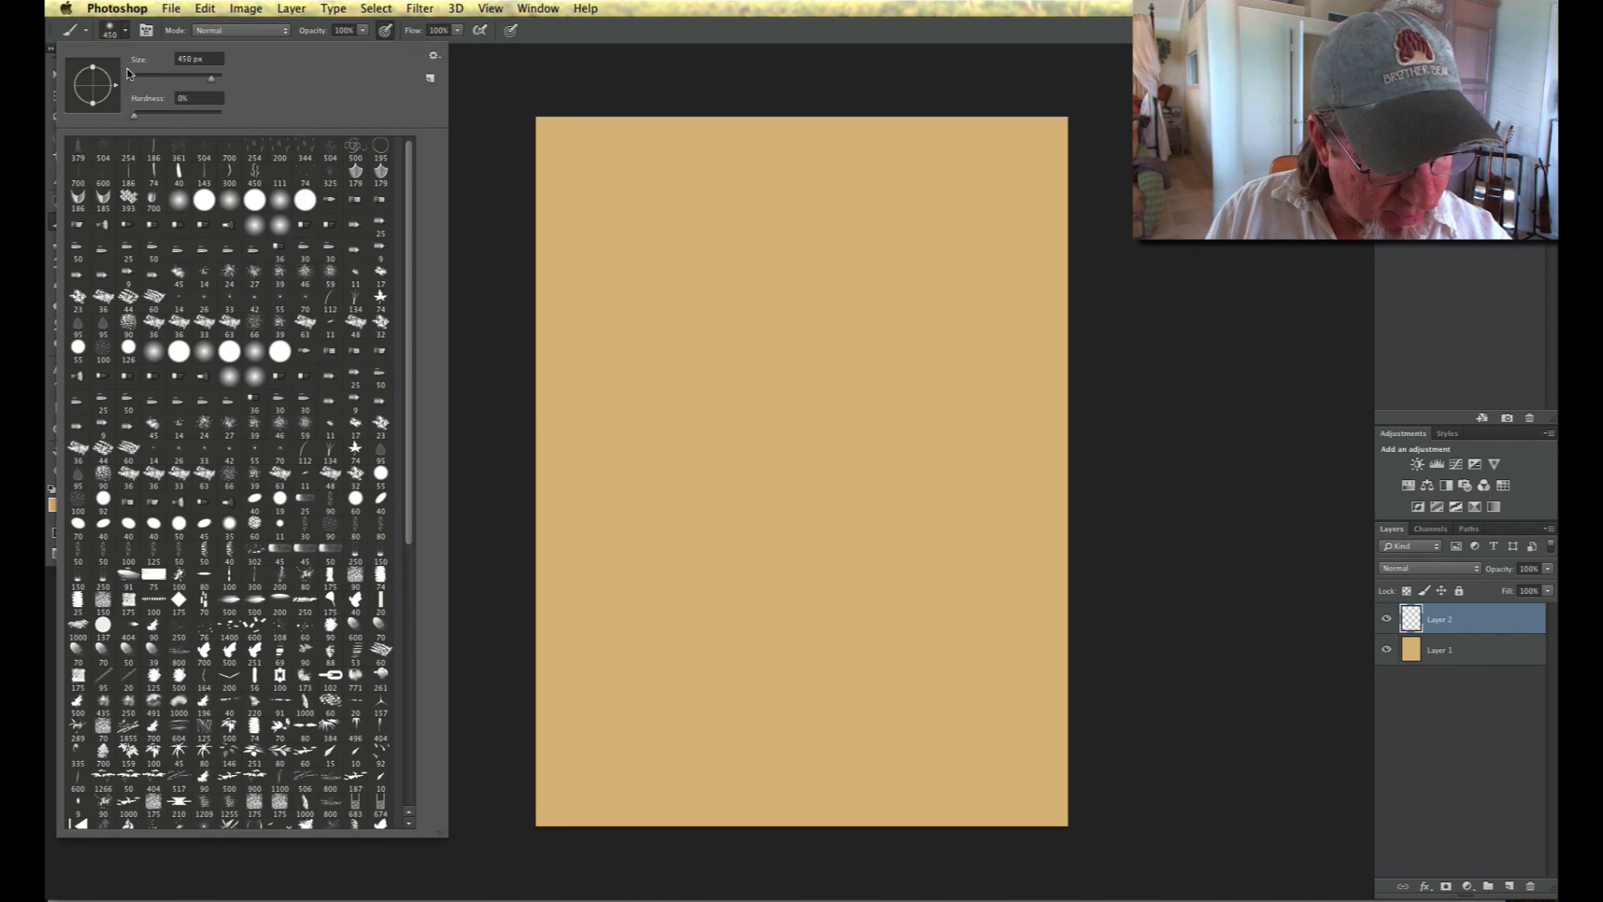
{"action": "left_click_drag", "start_coordinate": [409, 537], "coordinate": [410, 835]}
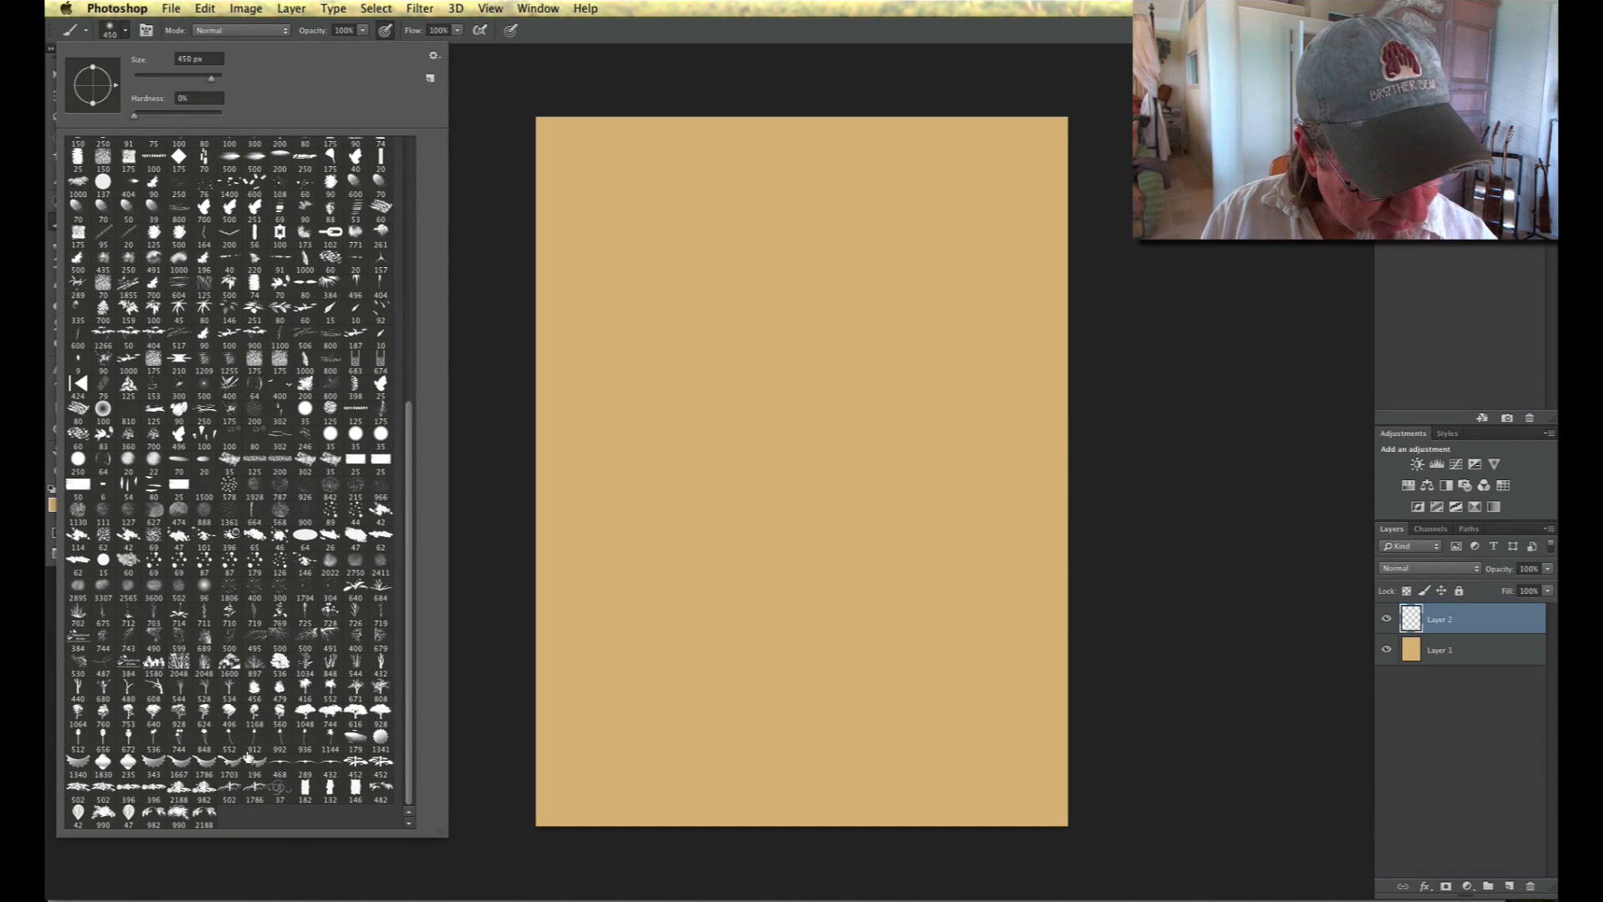
{"action": "left_click", "coordinate": [356, 789]}
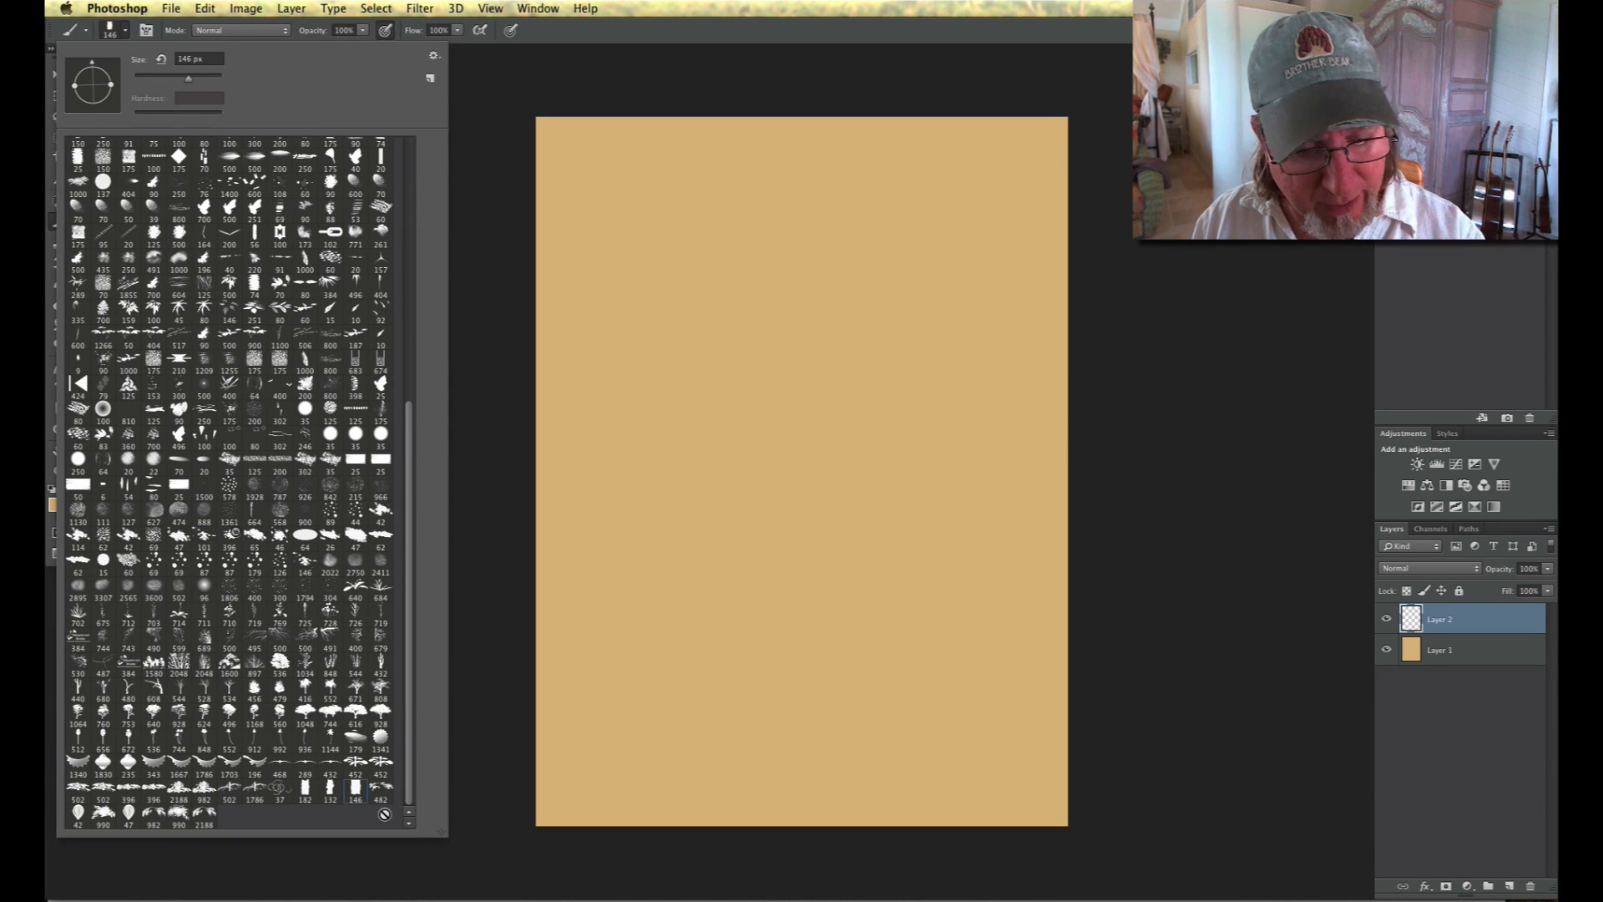
{"action": "key", "text": "Return"}
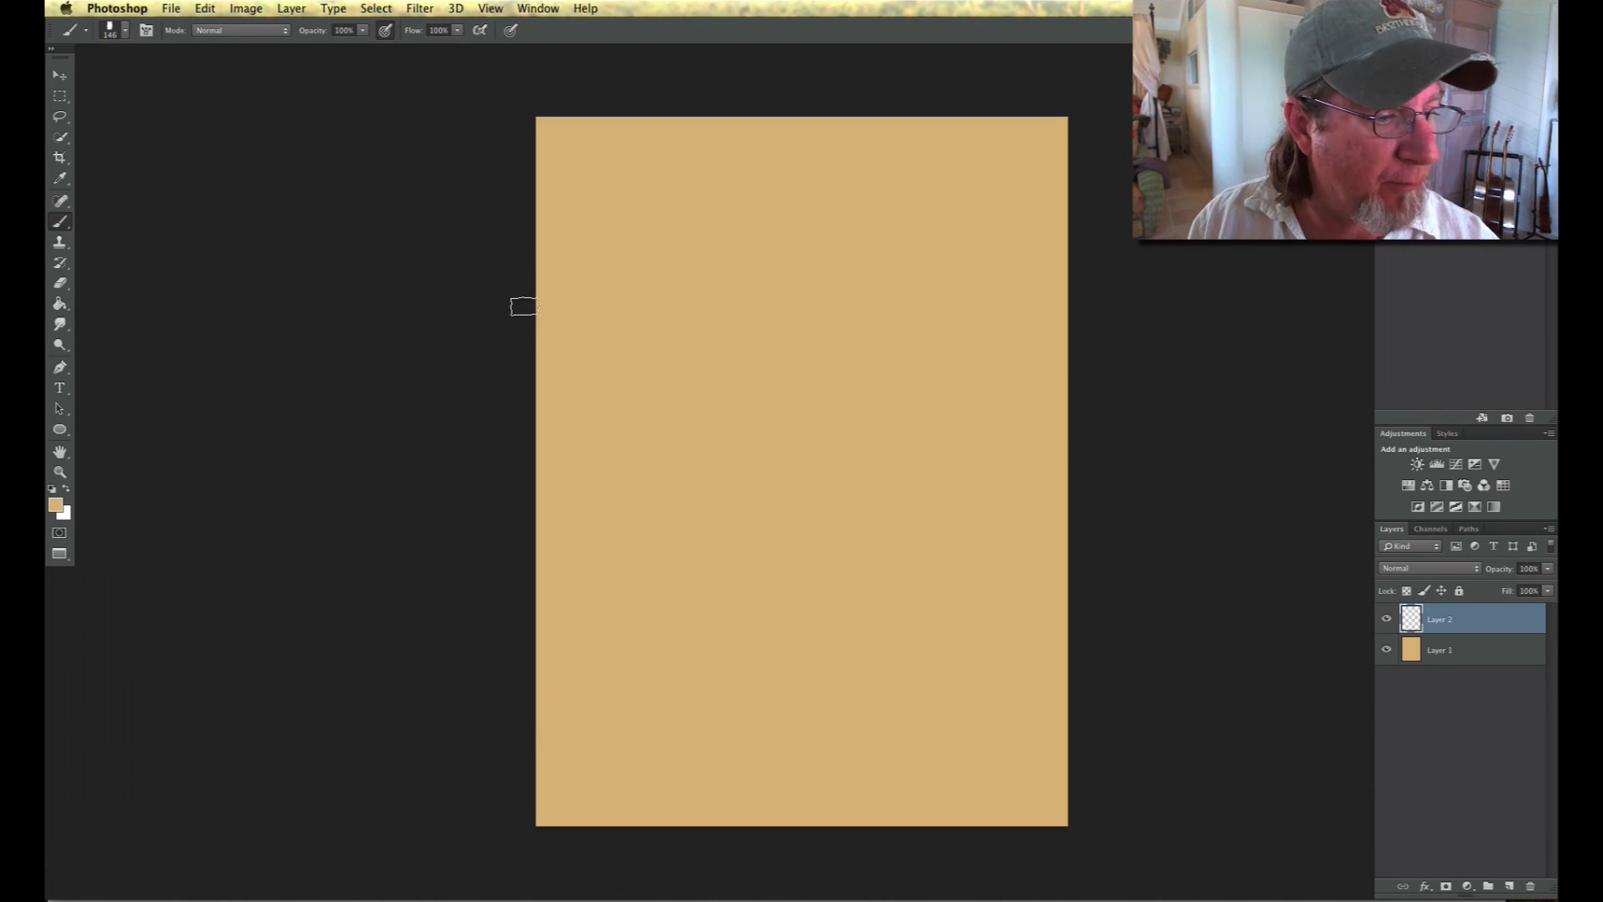
- Set the foreground color to near-black 090909
{"action": "left_click", "coordinate": [55, 505]}
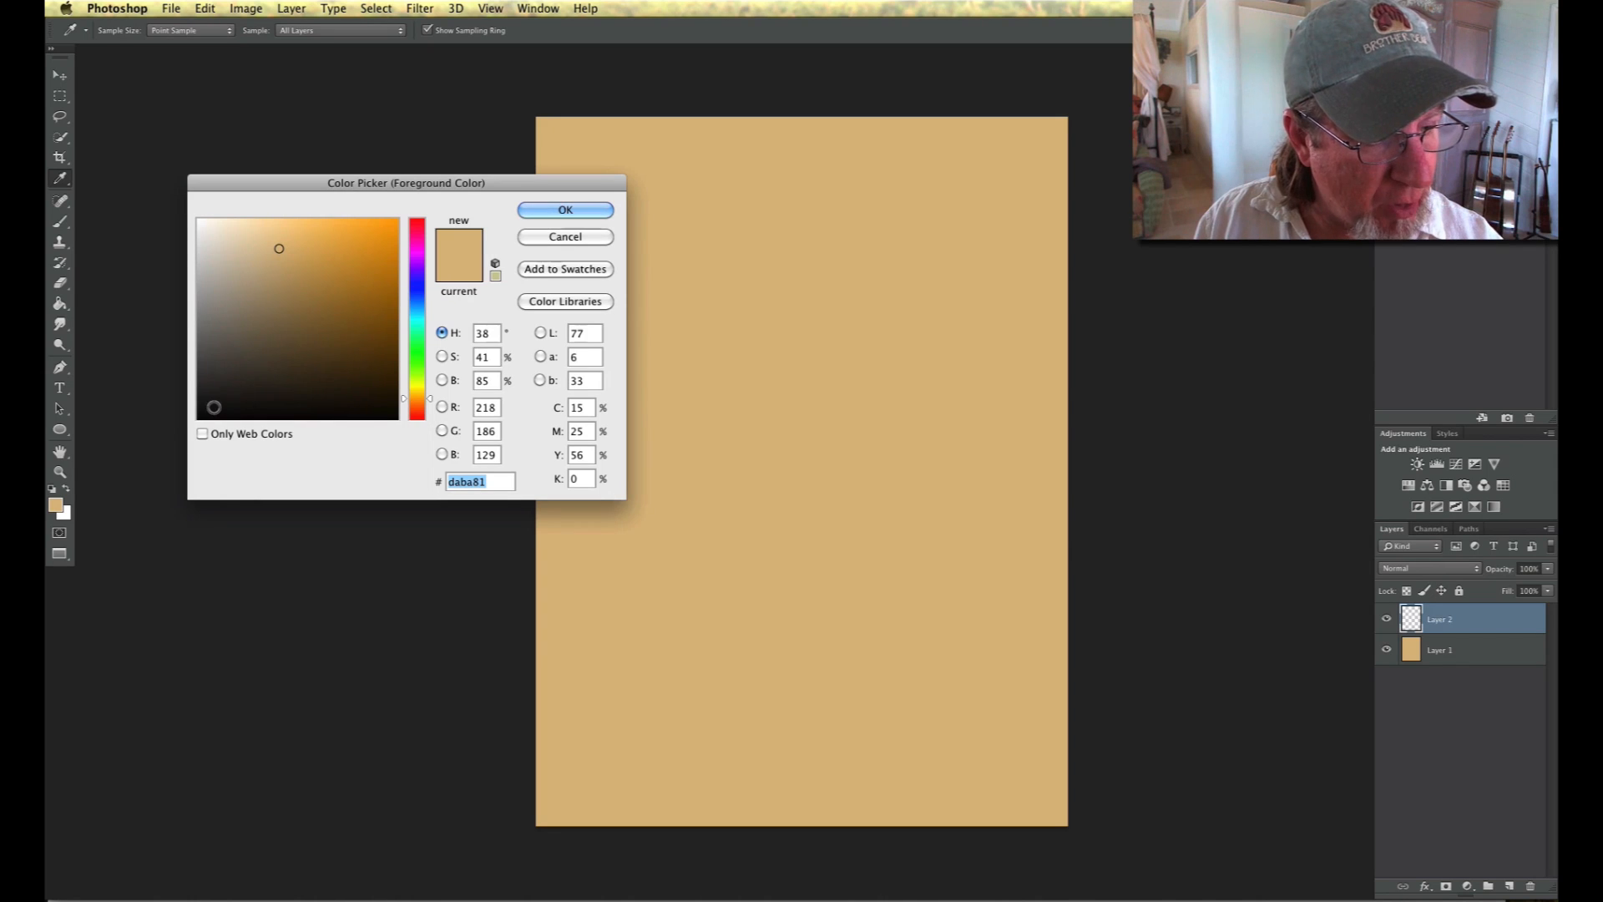
{"action": "left_click", "coordinate": [206, 412]}
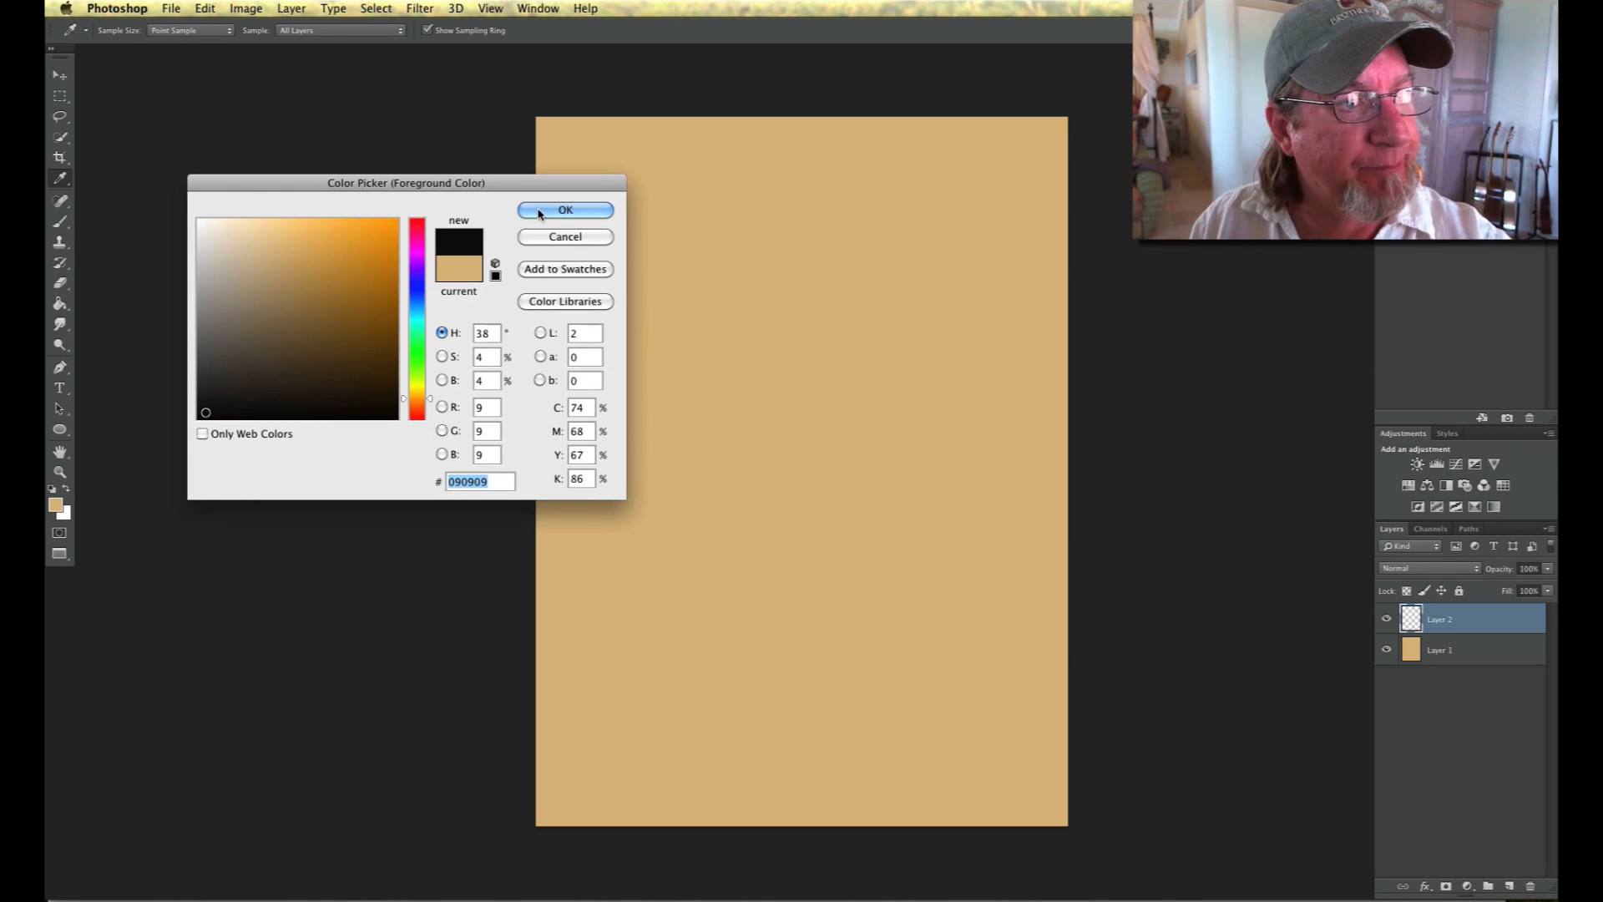
{"action": "left_click", "coordinate": [565, 210]}
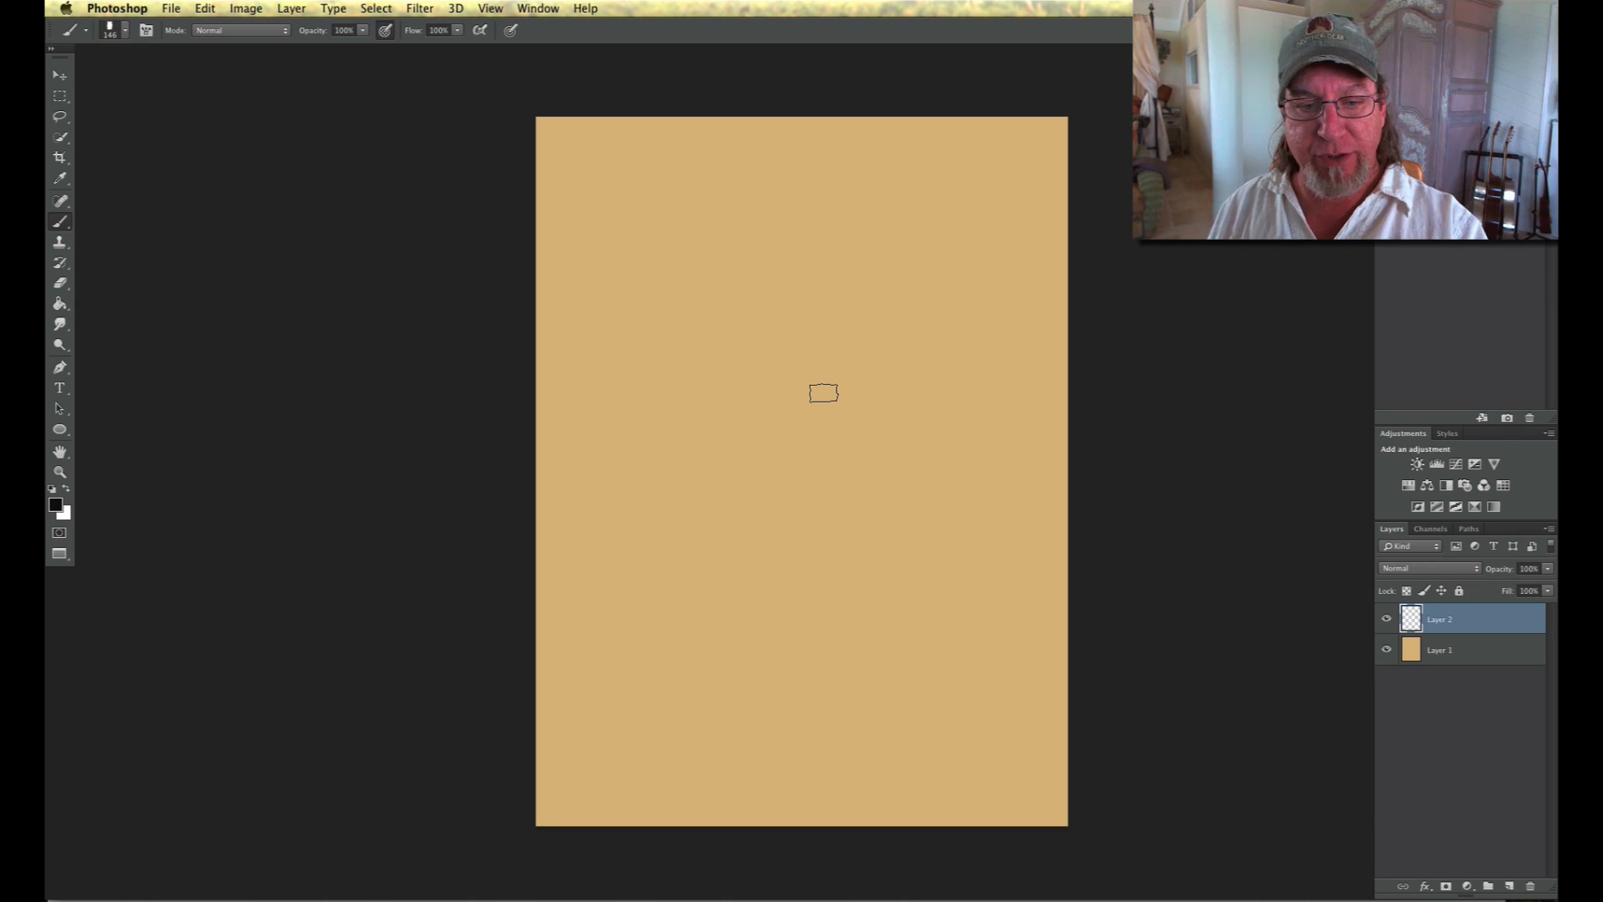
- Paint a tapering vertical tree trunk in the middle of the canvas with three upward-reaching limbs forking off it
{"action": "mouse_move", "coordinate": [809, 410]}
{"action": "left_mouse_down"}
{"action": "mouse_move", "coordinate": [816, 268]}
{"action": "mouse_move", "coordinate": [807, 764]}
{"action": "left_mouse_up"}
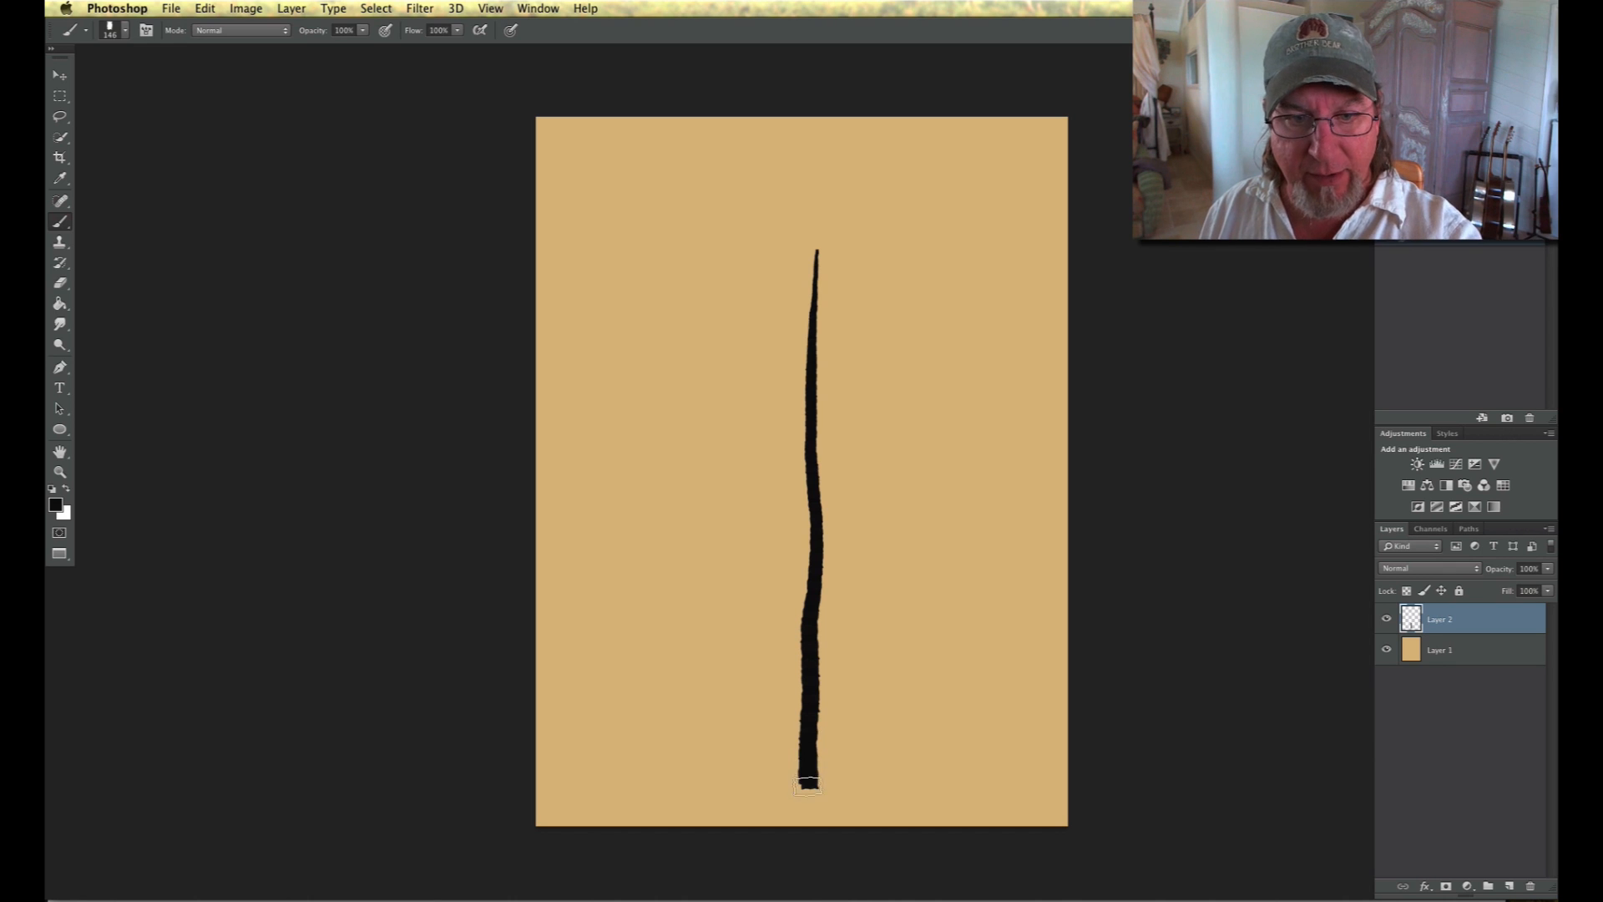
{"action": "left_click_drag", "start_coordinate": [753, 241], "coordinate": [813, 622]}
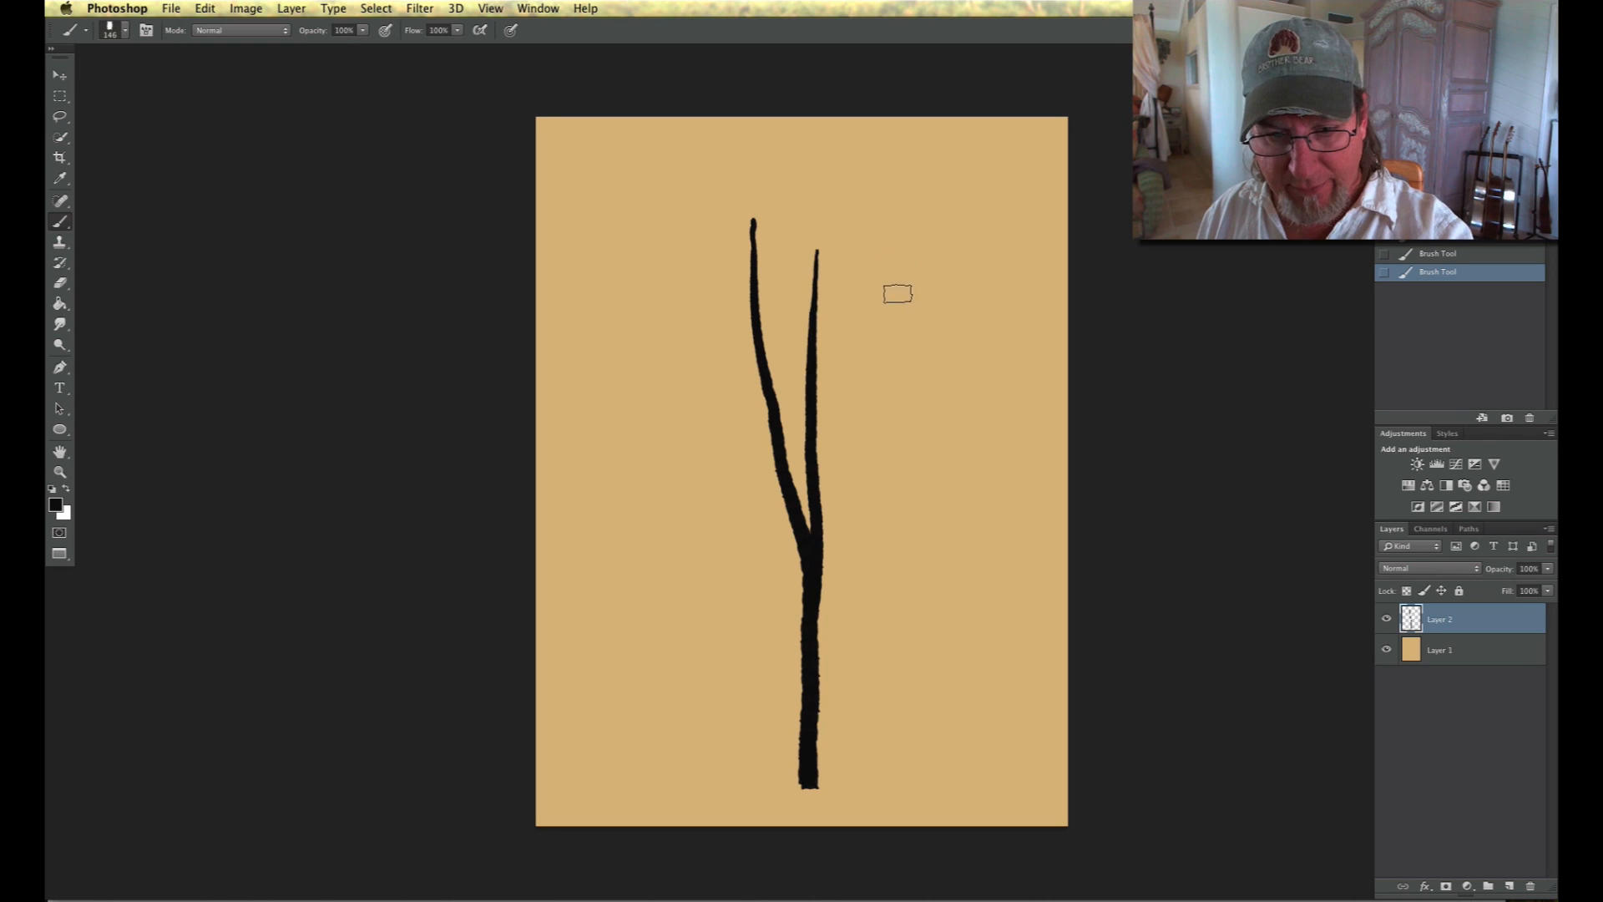
{"action": "mouse_move", "coordinate": [898, 343]}
{"action": "left_mouse_down"}
{"action": "mouse_move", "coordinate": [890, 567]}
{"action": "mouse_move", "coordinate": [803, 742]}
{"action": "left_mouse_up"}
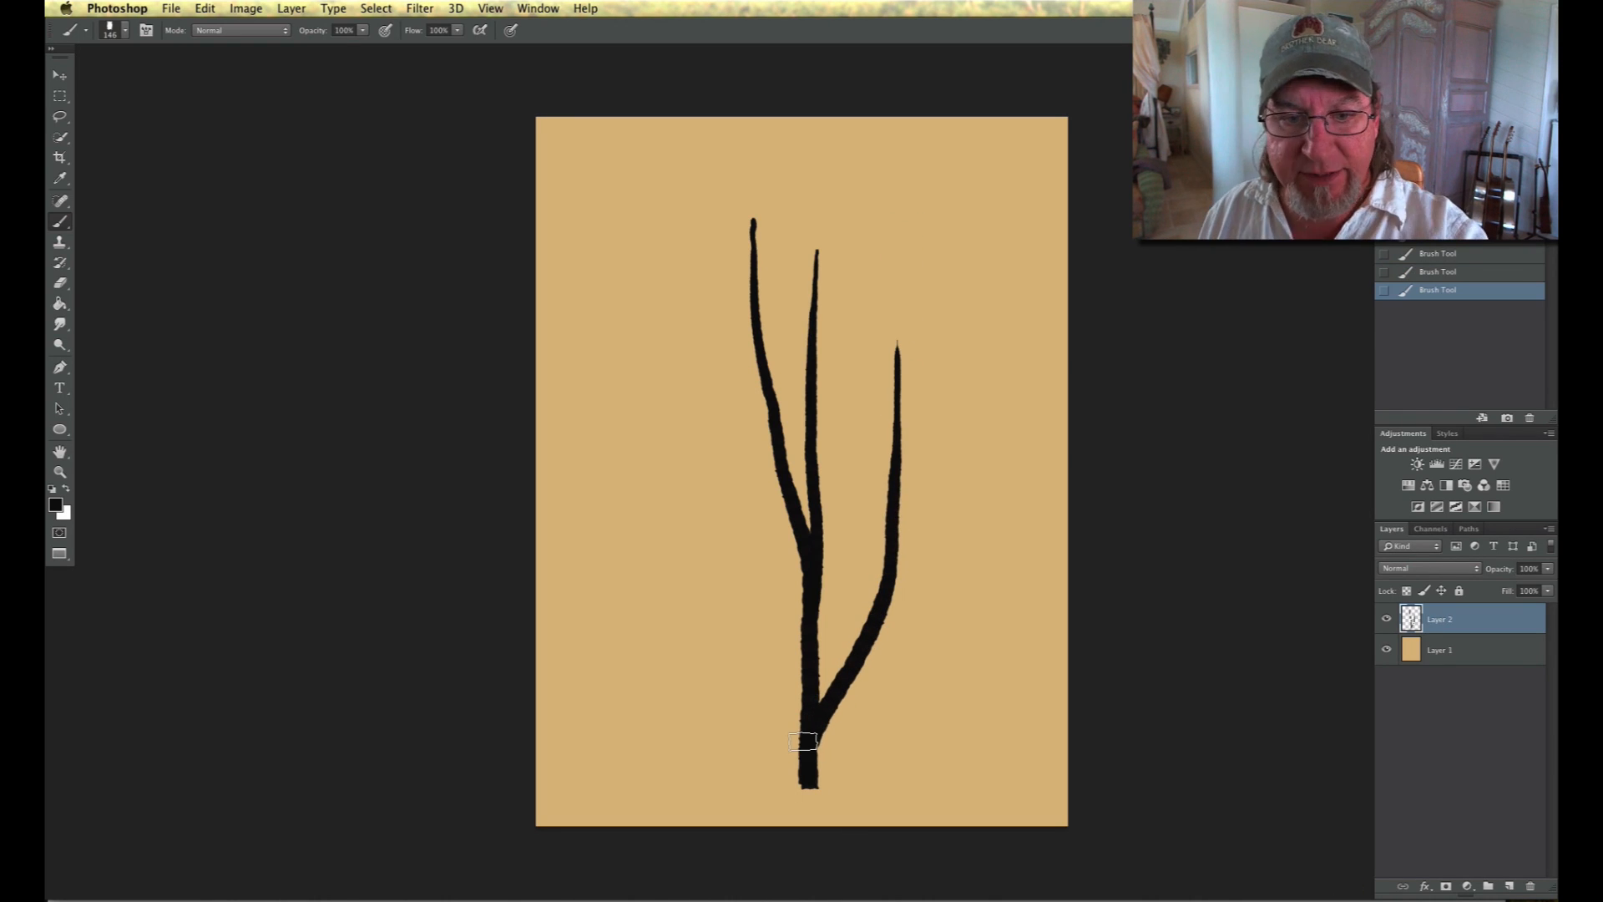
{"action": "mouse_move", "coordinate": [839, 257]}
{"action": "left_mouse_down"}
{"action": "mouse_move", "coordinate": [801, 437]}
{"action": "mouse_move", "coordinate": [812, 459]}
{"action": "left_mouse_up"}
{"action": "left_click", "coordinate": [831, 614]}
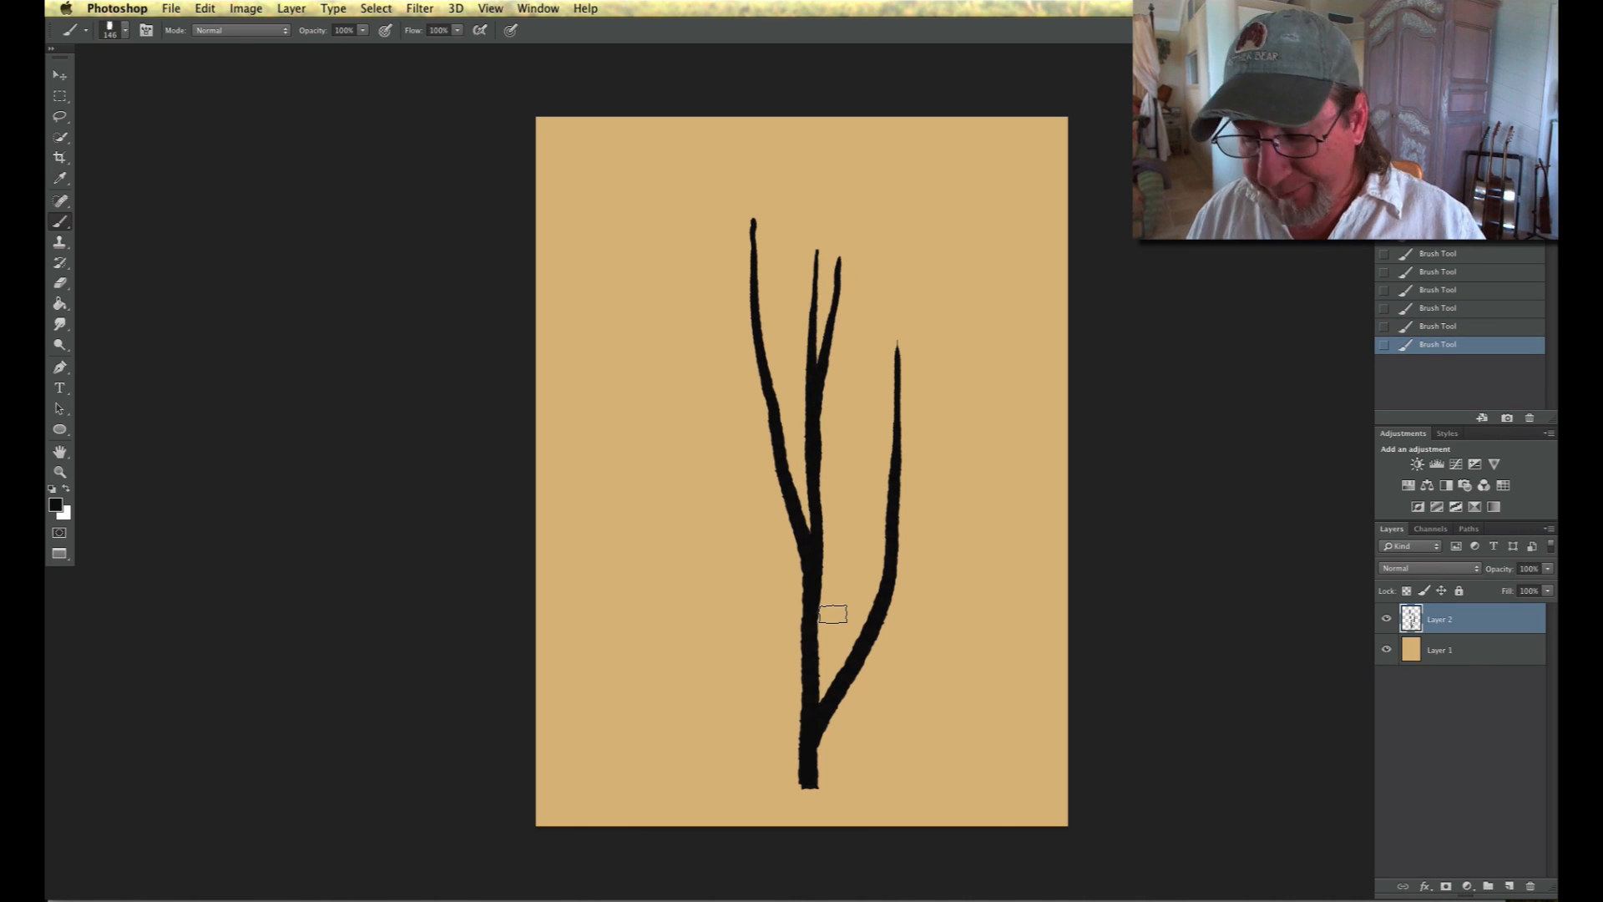
- Choose the 2188 px leafy branch brush and paint drooping foliage branches on both sides of the trunk from top to bottom
{"action": "right_click", "coordinate": [129, 58]}
{"action": "left_click", "coordinate": [204, 816]}
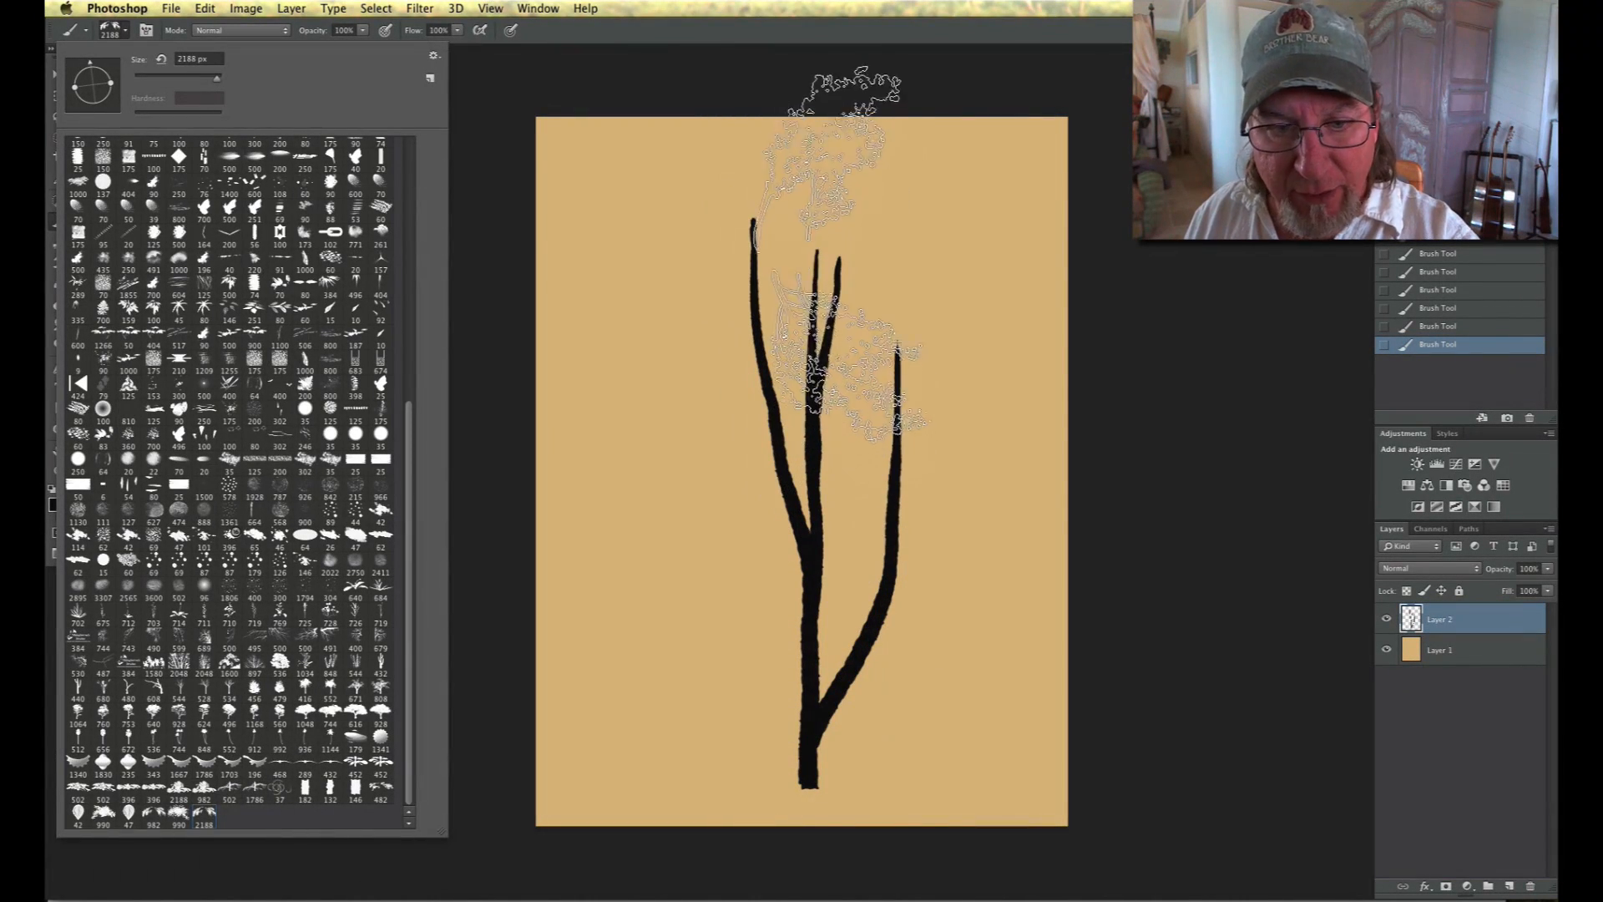
{"action": "left_click", "coordinate": [847, 234]}
{"action": "left_click", "coordinate": [835, 355]}
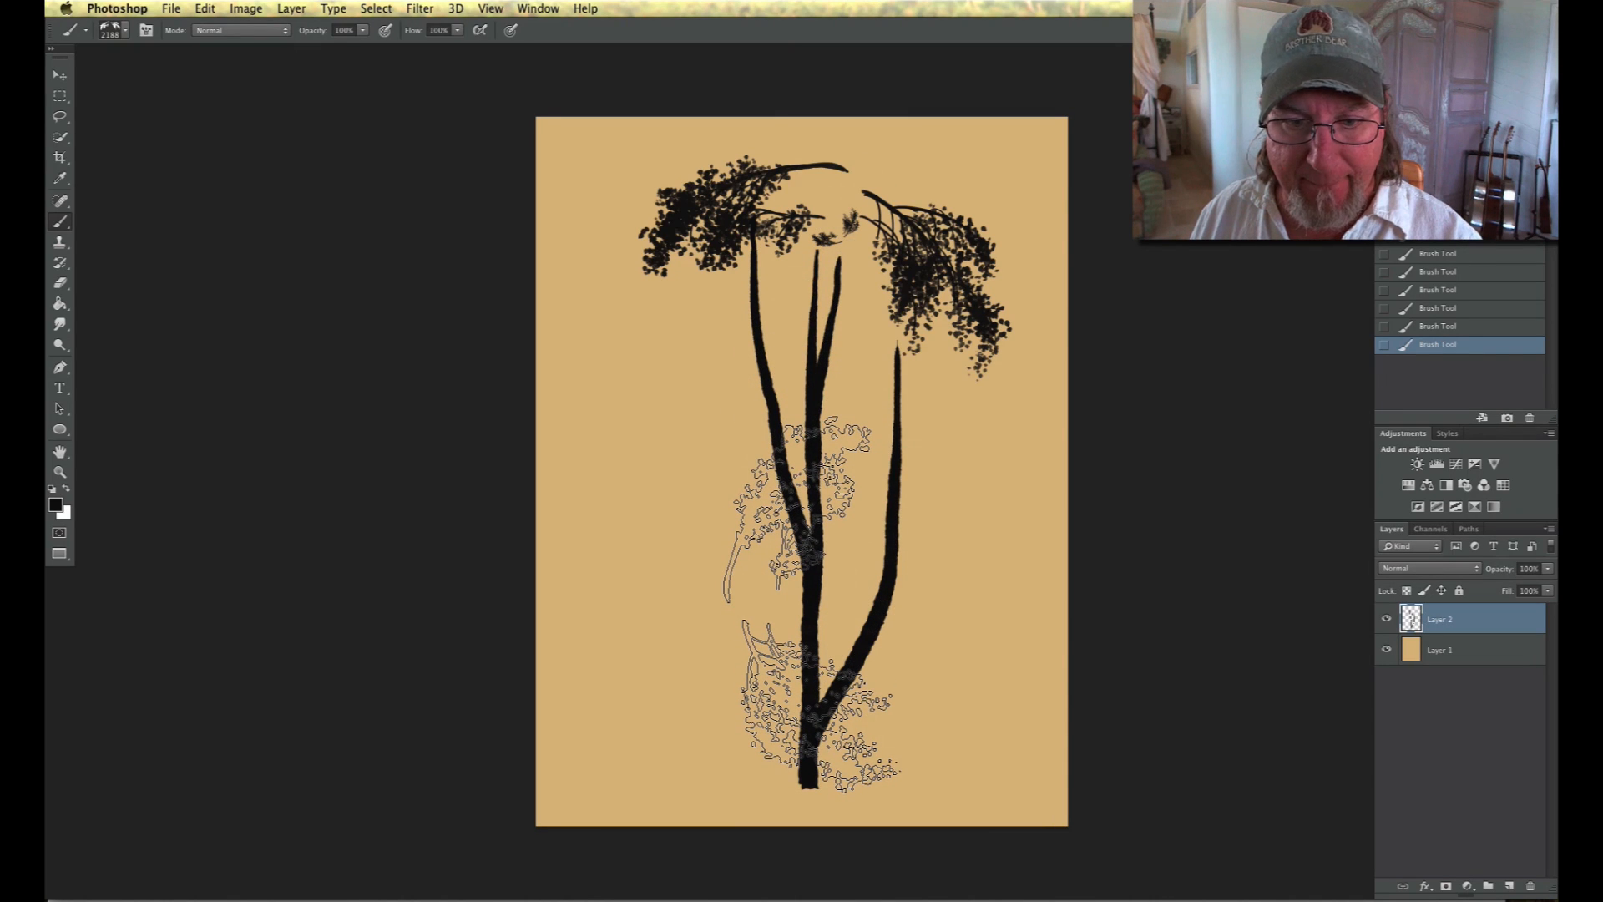
{"action": "left_click", "coordinate": [806, 601]}
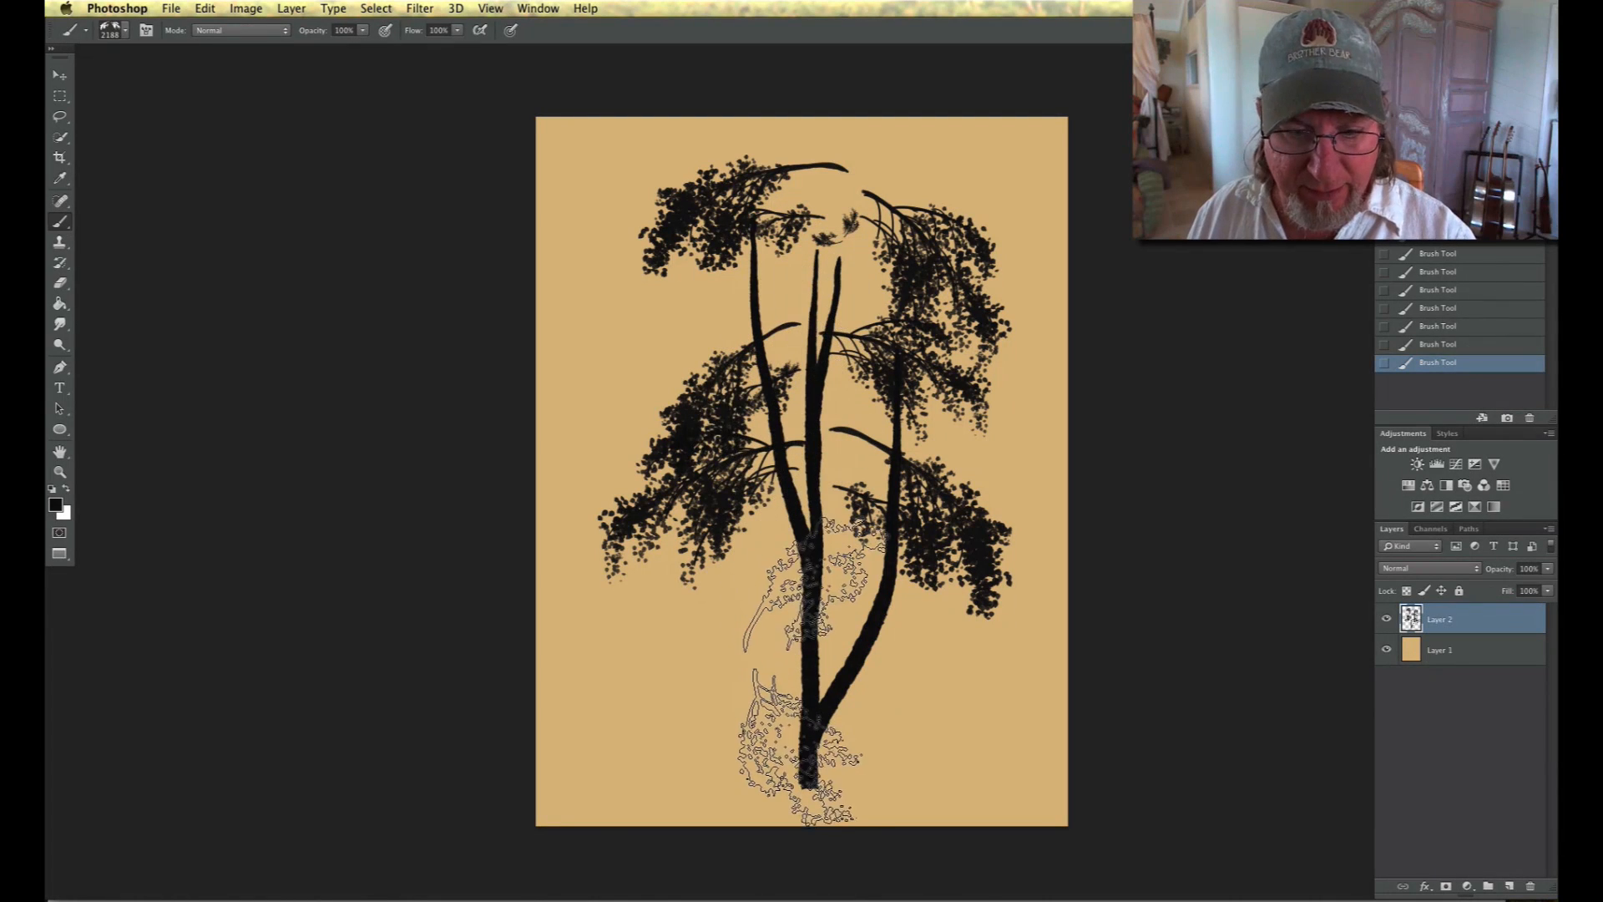
{"action": "left_click", "coordinate": [814, 668]}
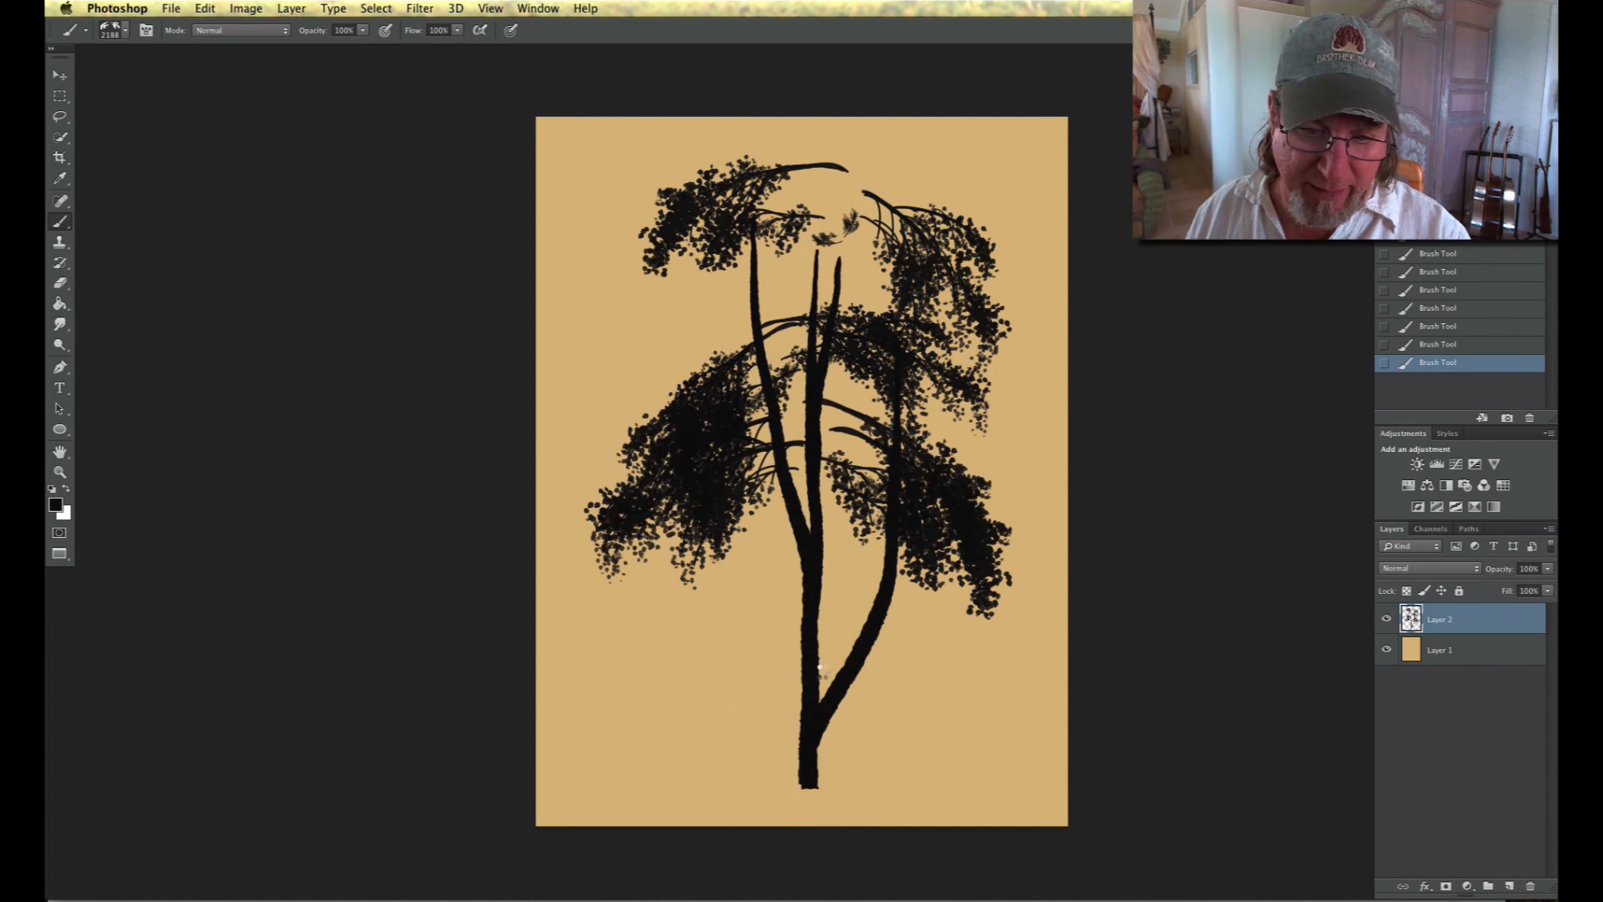
{"action": "left_click", "coordinate": [831, 751]}
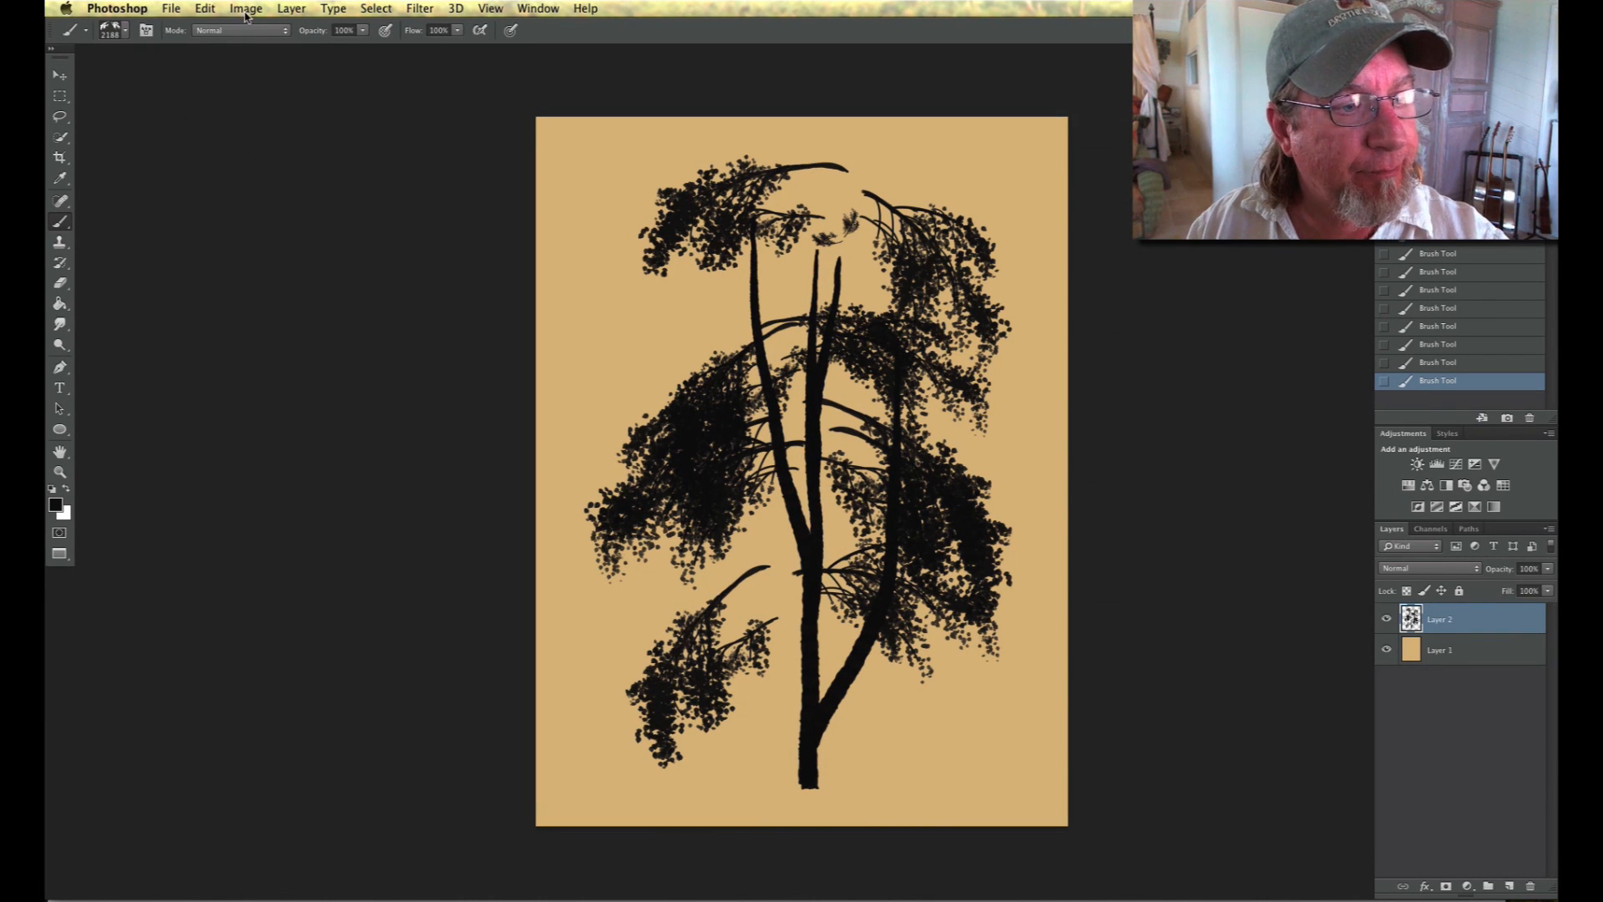
- Scale the tree layer down to about 87% with Free Transform, keeping it centered on the canvas
{"action": "left_click", "coordinate": [206, 10]}
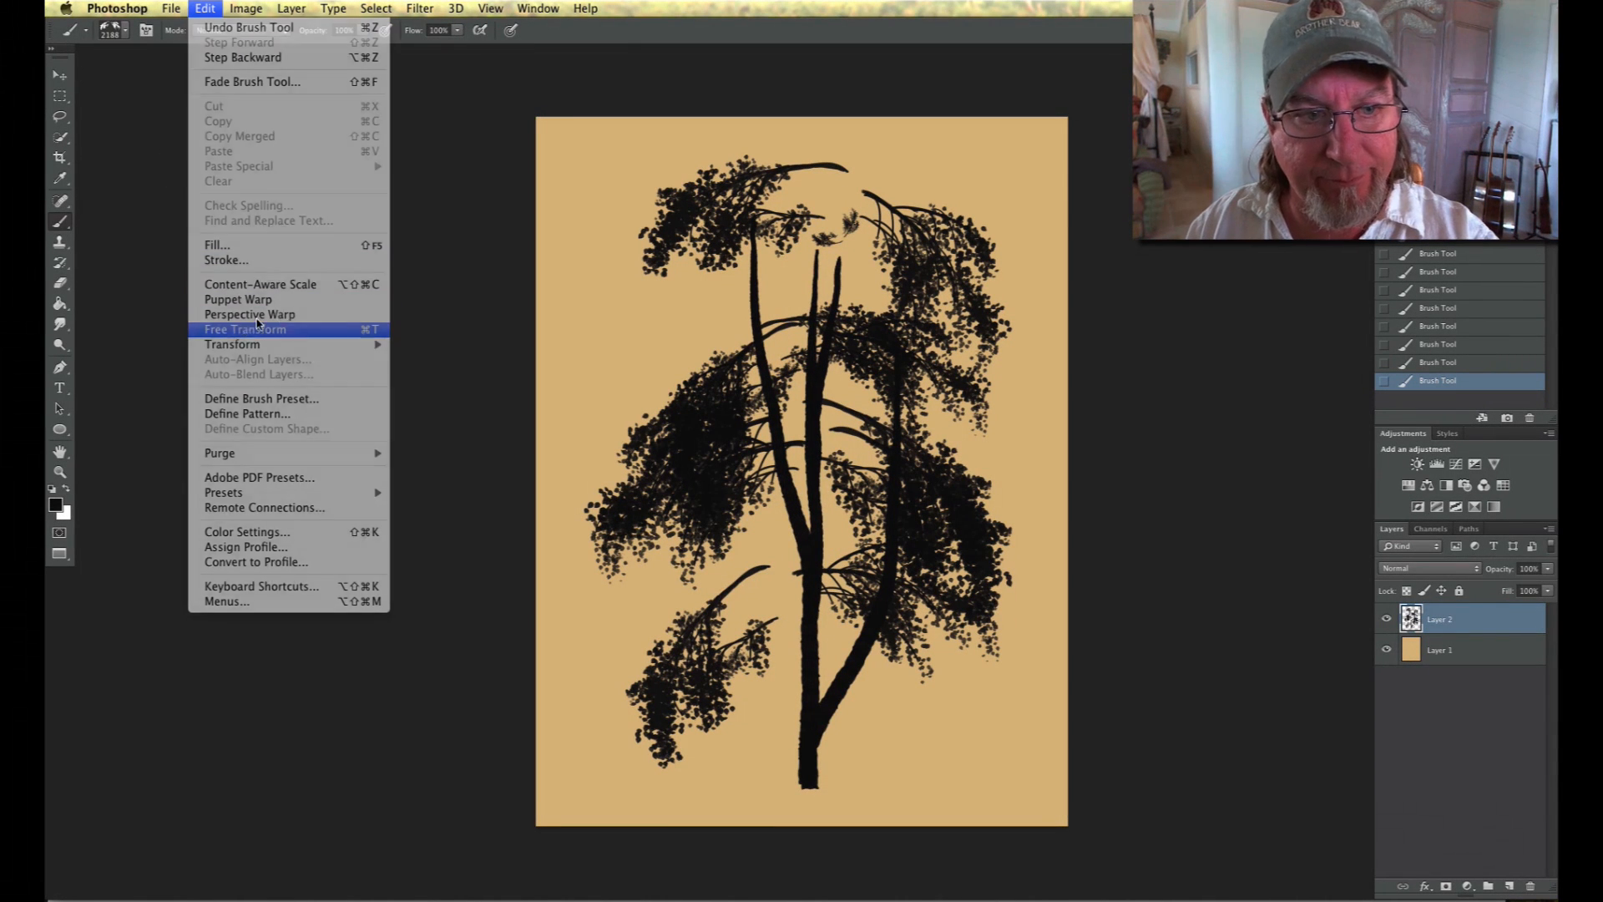
{"action": "left_click", "coordinate": [251, 325]}
{"action": "left_click_drag", "start_coordinate": [584, 155], "coordinate": [638, 229]}
{"action": "left_click_drag", "start_coordinate": [689, 478], "coordinate": [655, 459]}
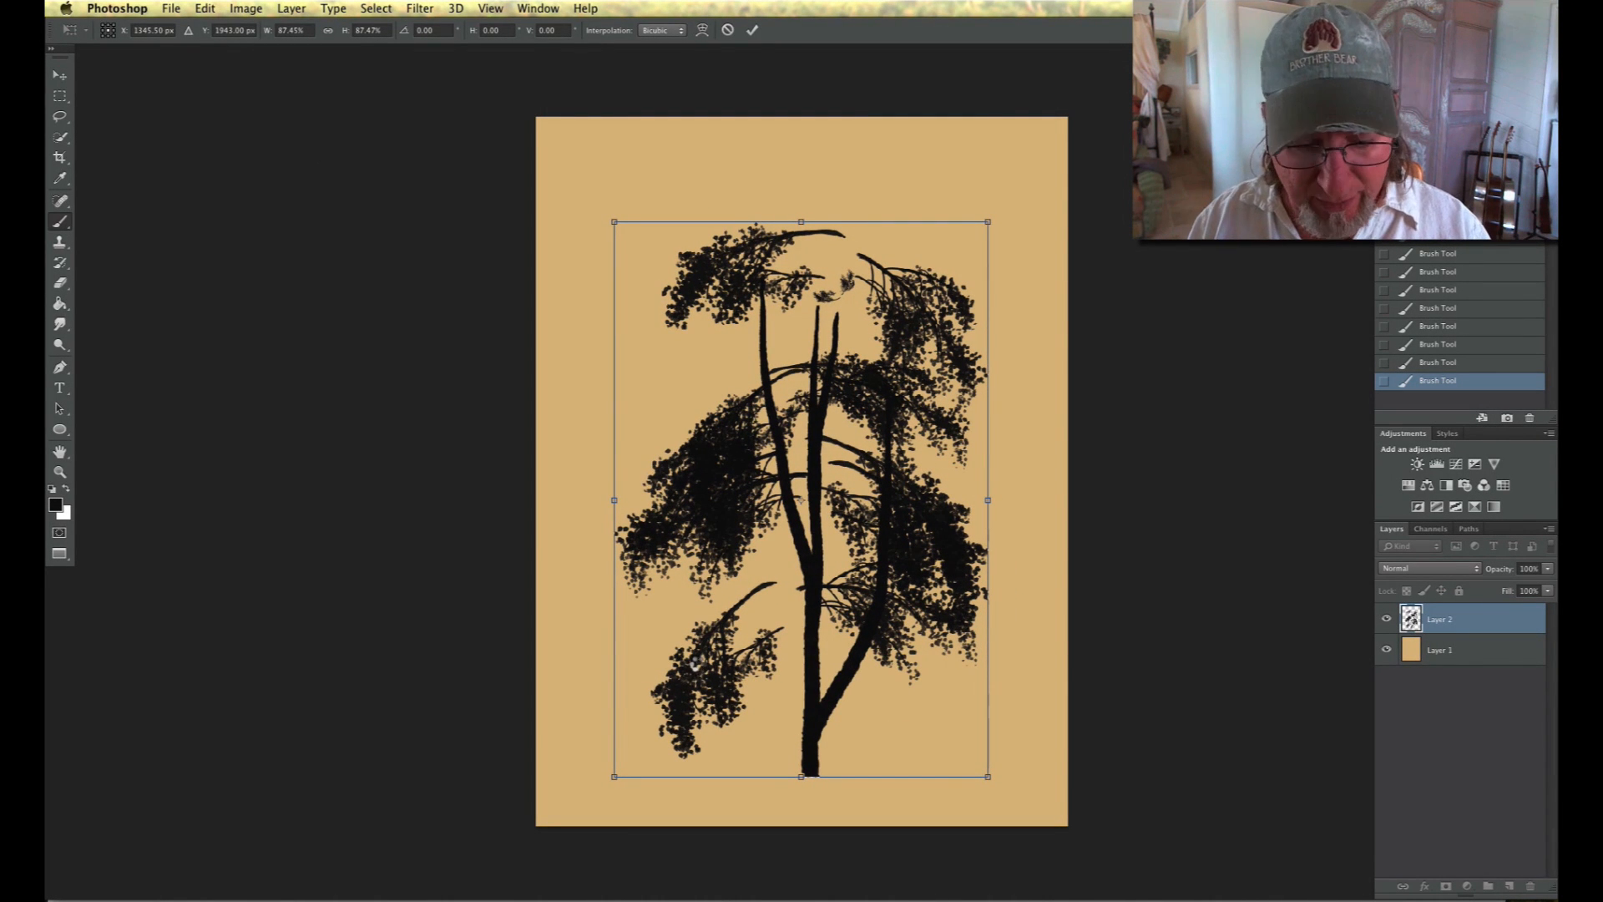
{"action": "key", "text": "Return"}
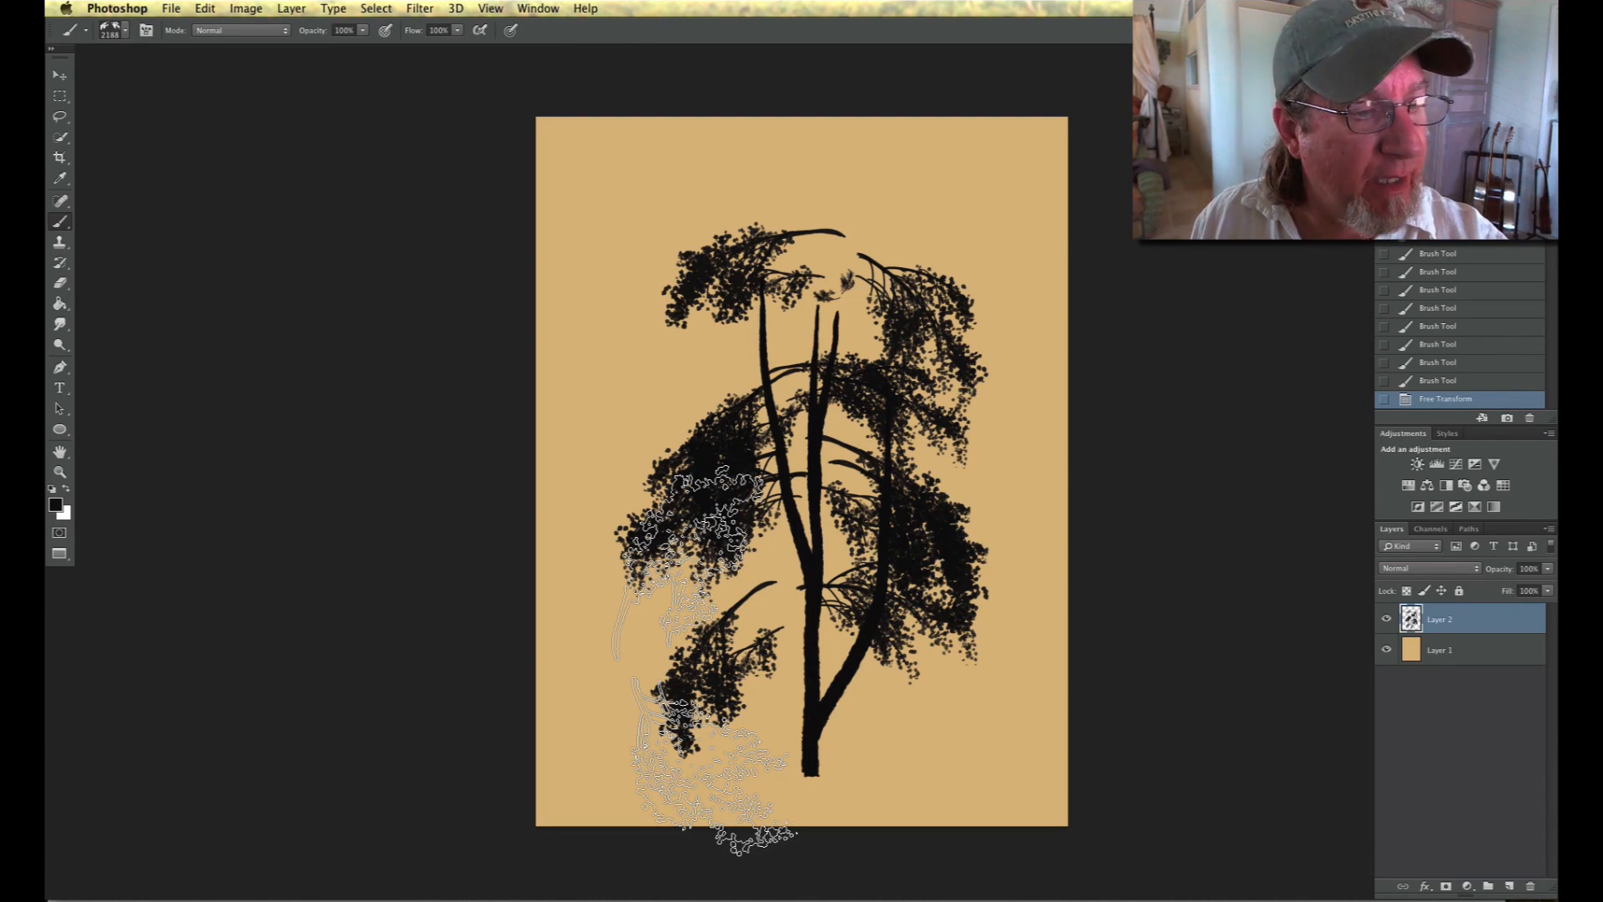
- Choose the 990 px leaf cluster brush and fill out the tree's crown, middle and lower branches with dense black foliage
{"action": "left_click", "coordinate": [124, 32]}
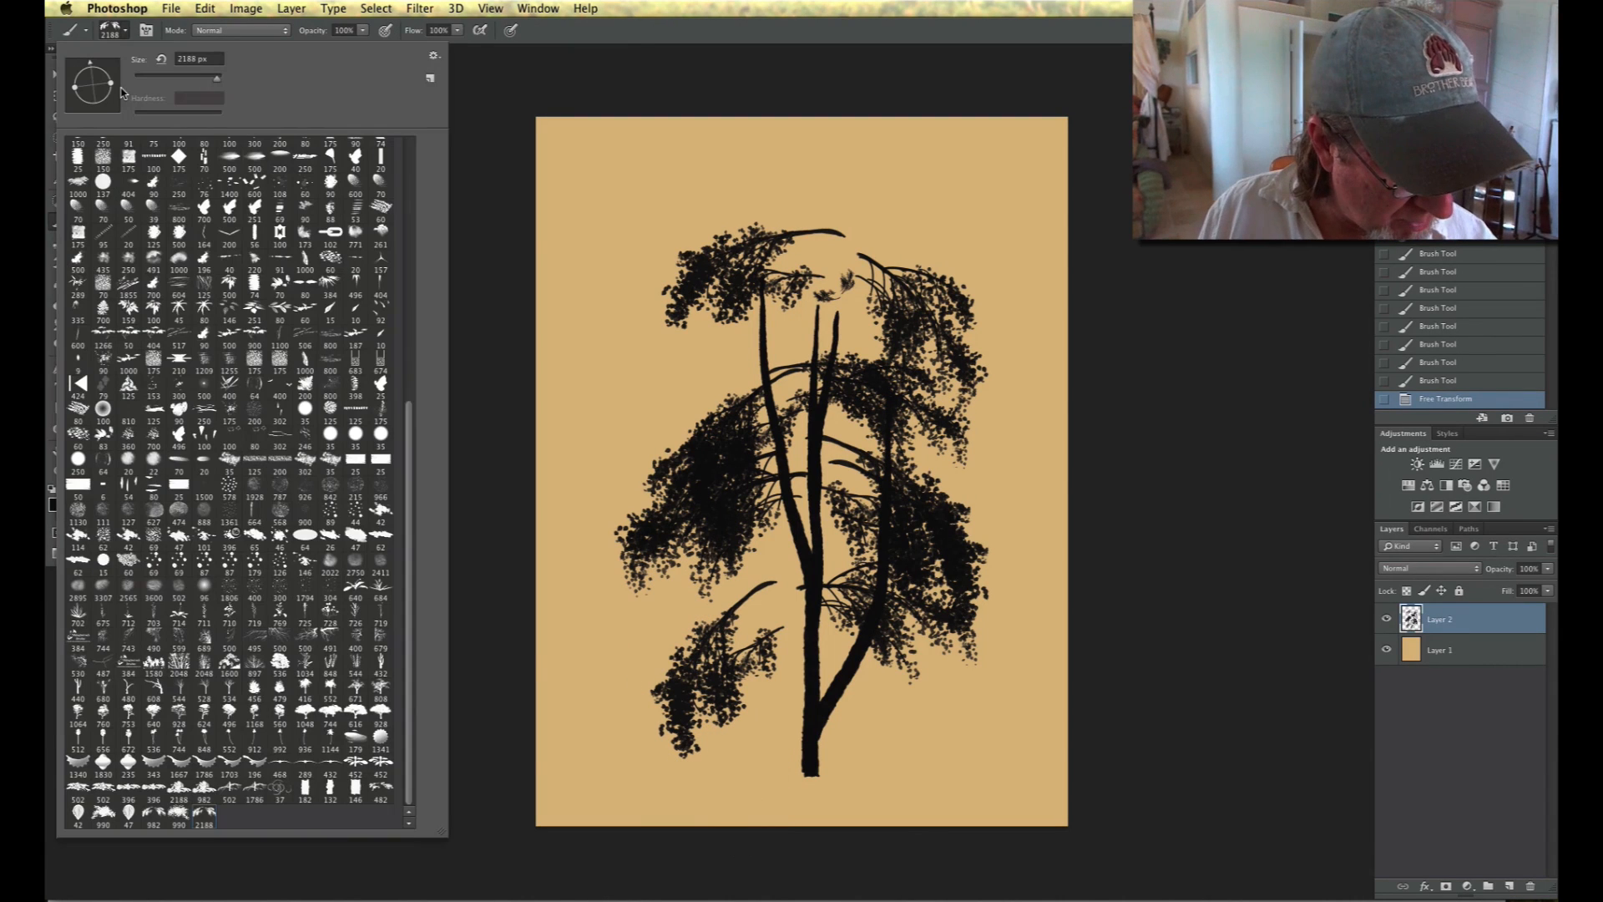
{"action": "left_click", "coordinate": [183, 820]}
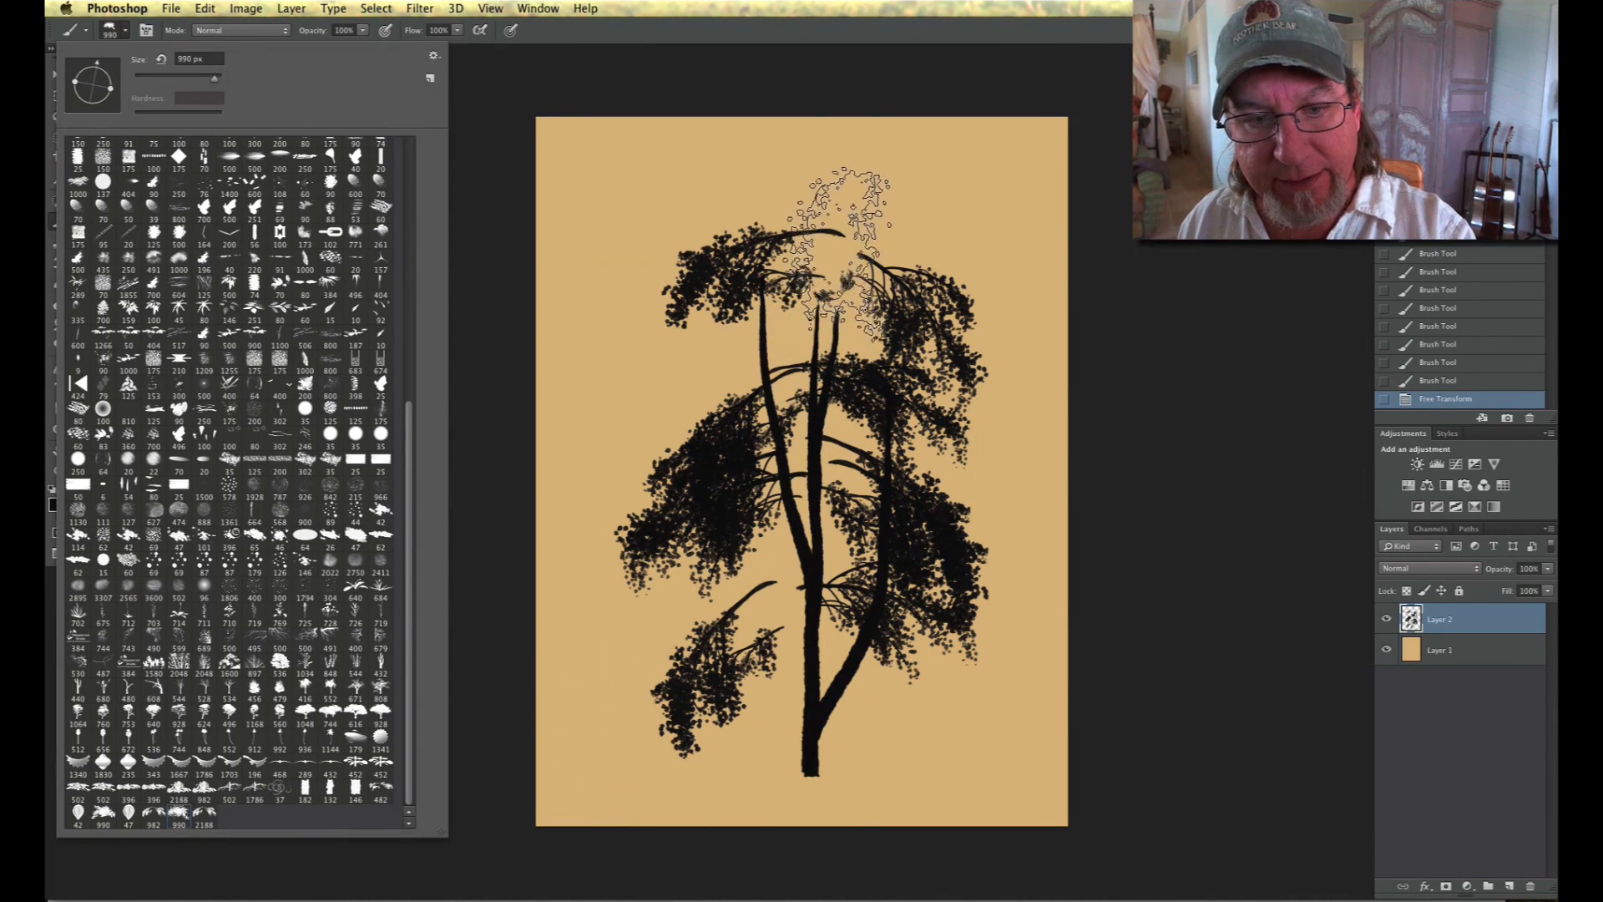
{"action": "left_click", "coordinate": [833, 265]}
{"action": "left_click", "coordinate": [834, 263]}
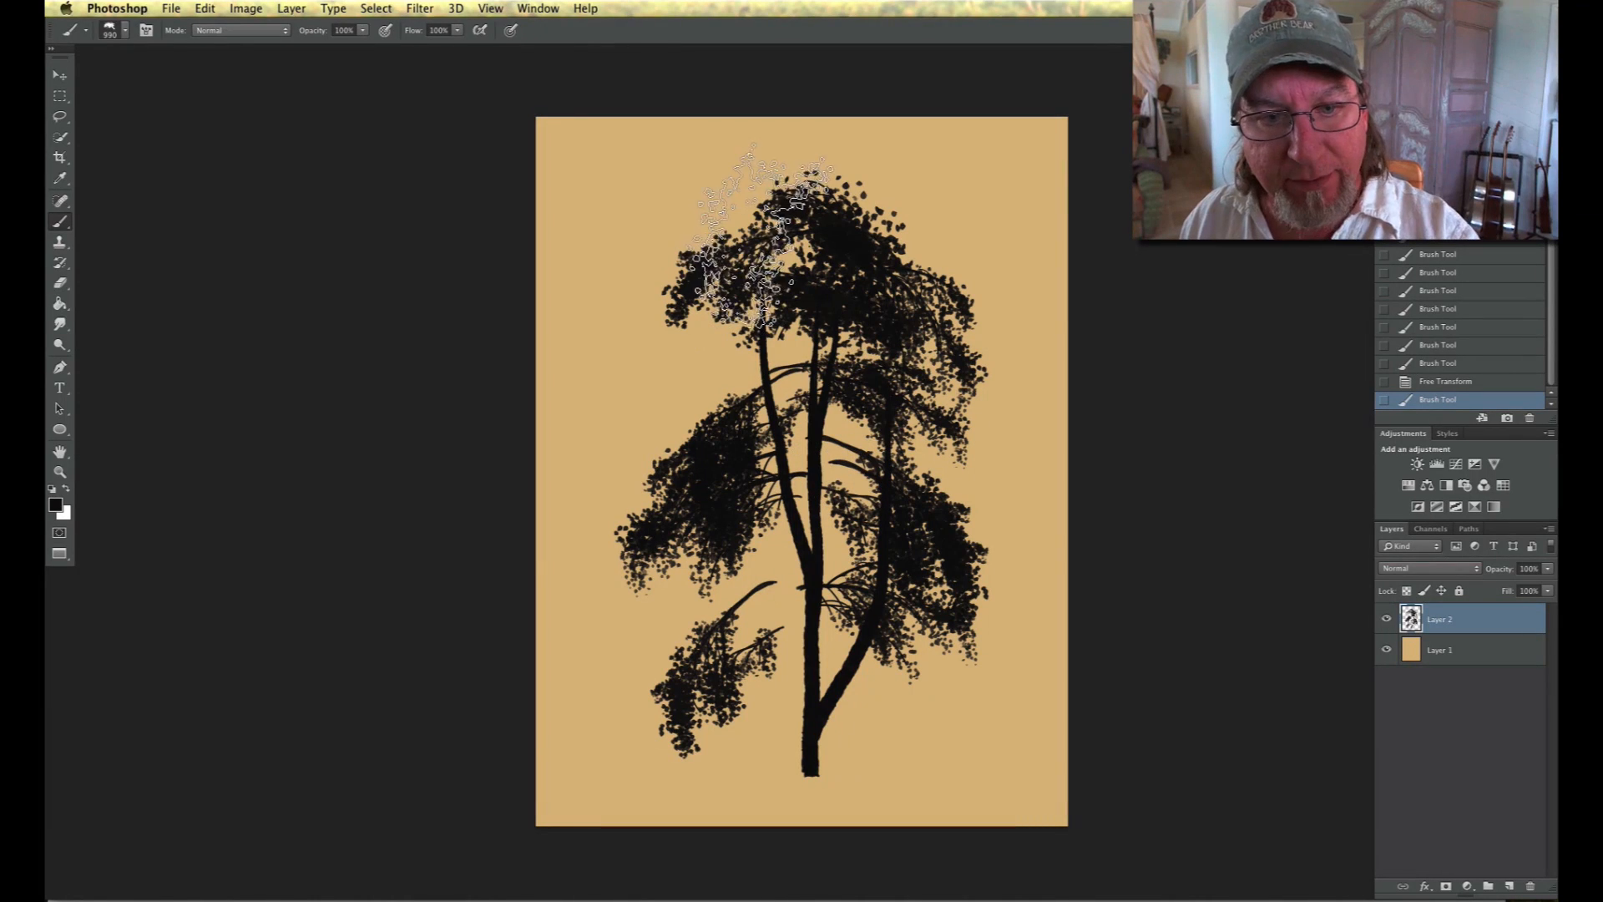
{"action": "left_click", "coordinate": [755, 268]}
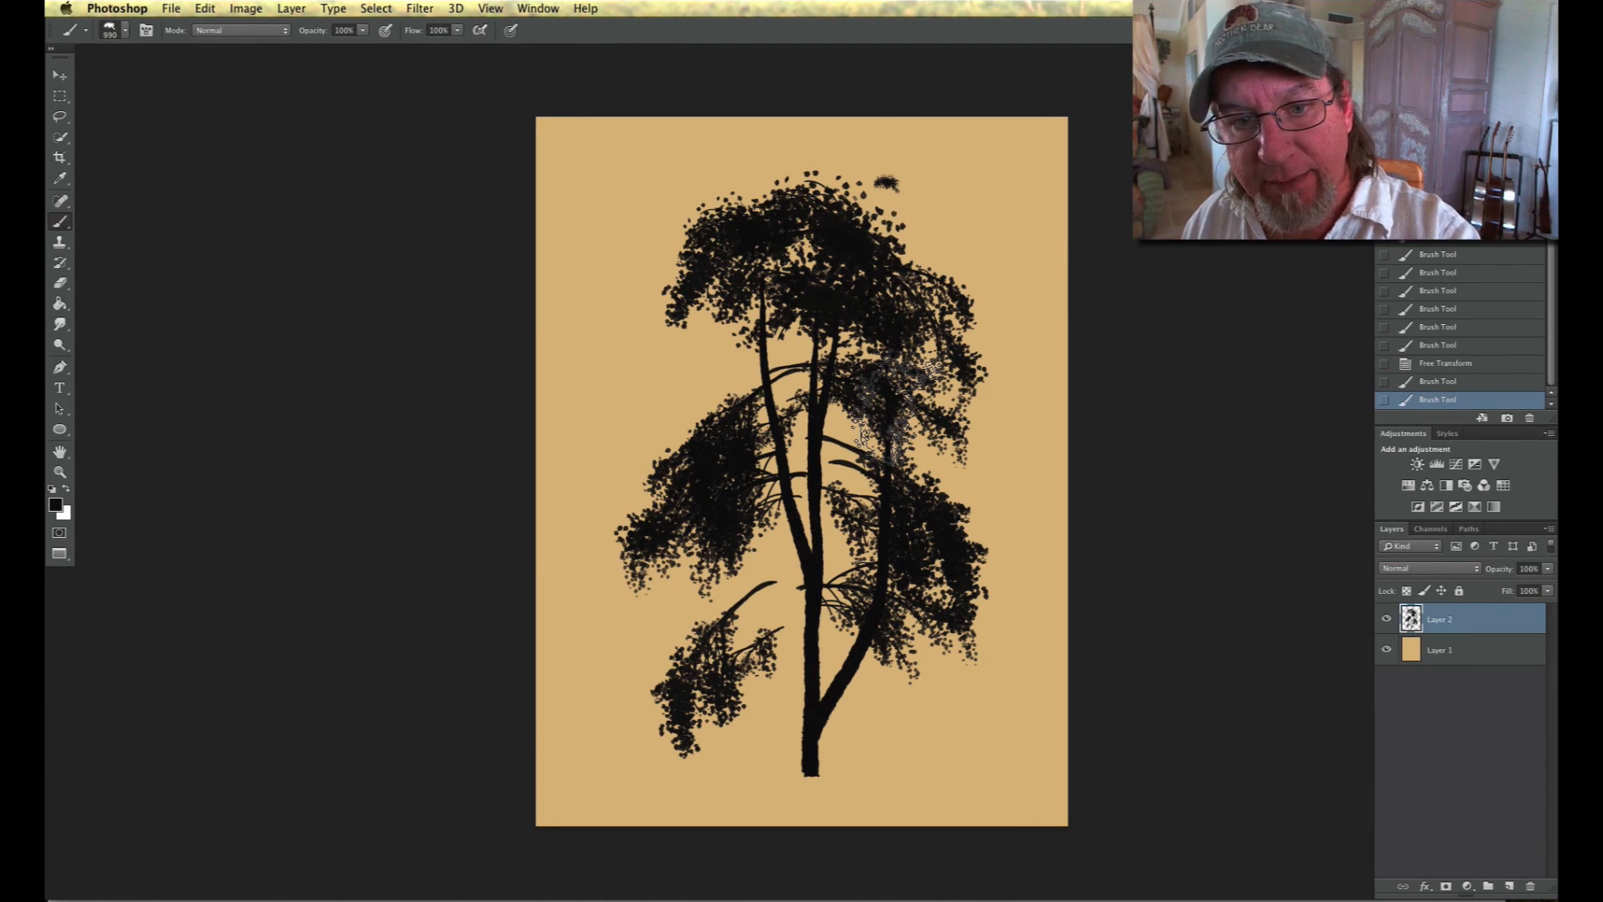
{"action": "left_click", "coordinate": [869, 250]}
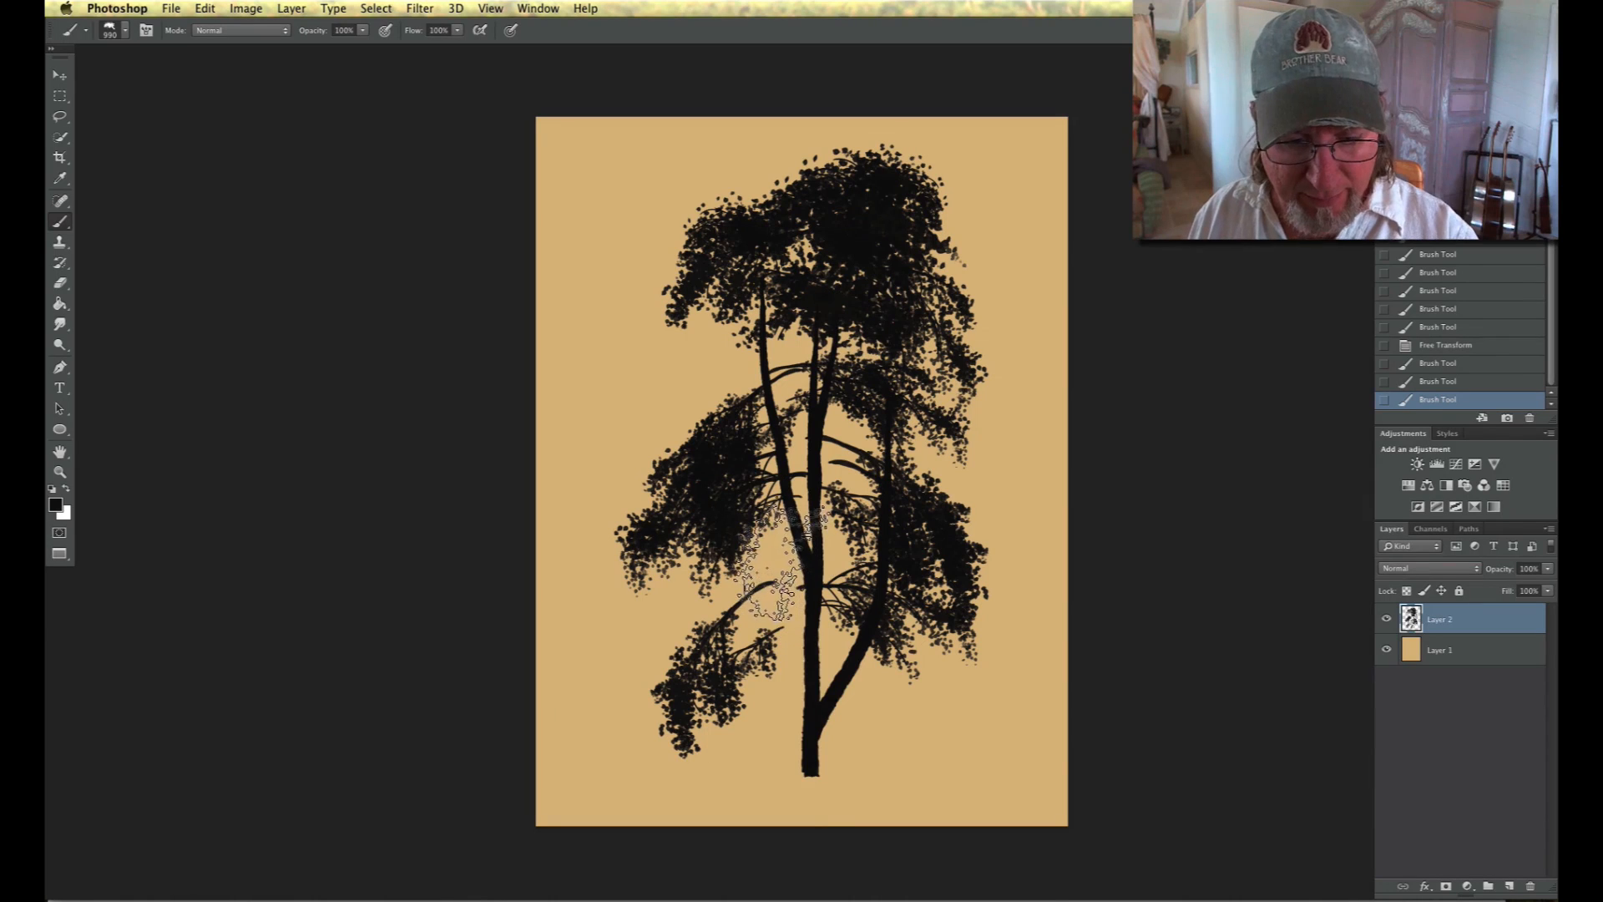
{"action": "left_click", "coordinate": [860, 781]}
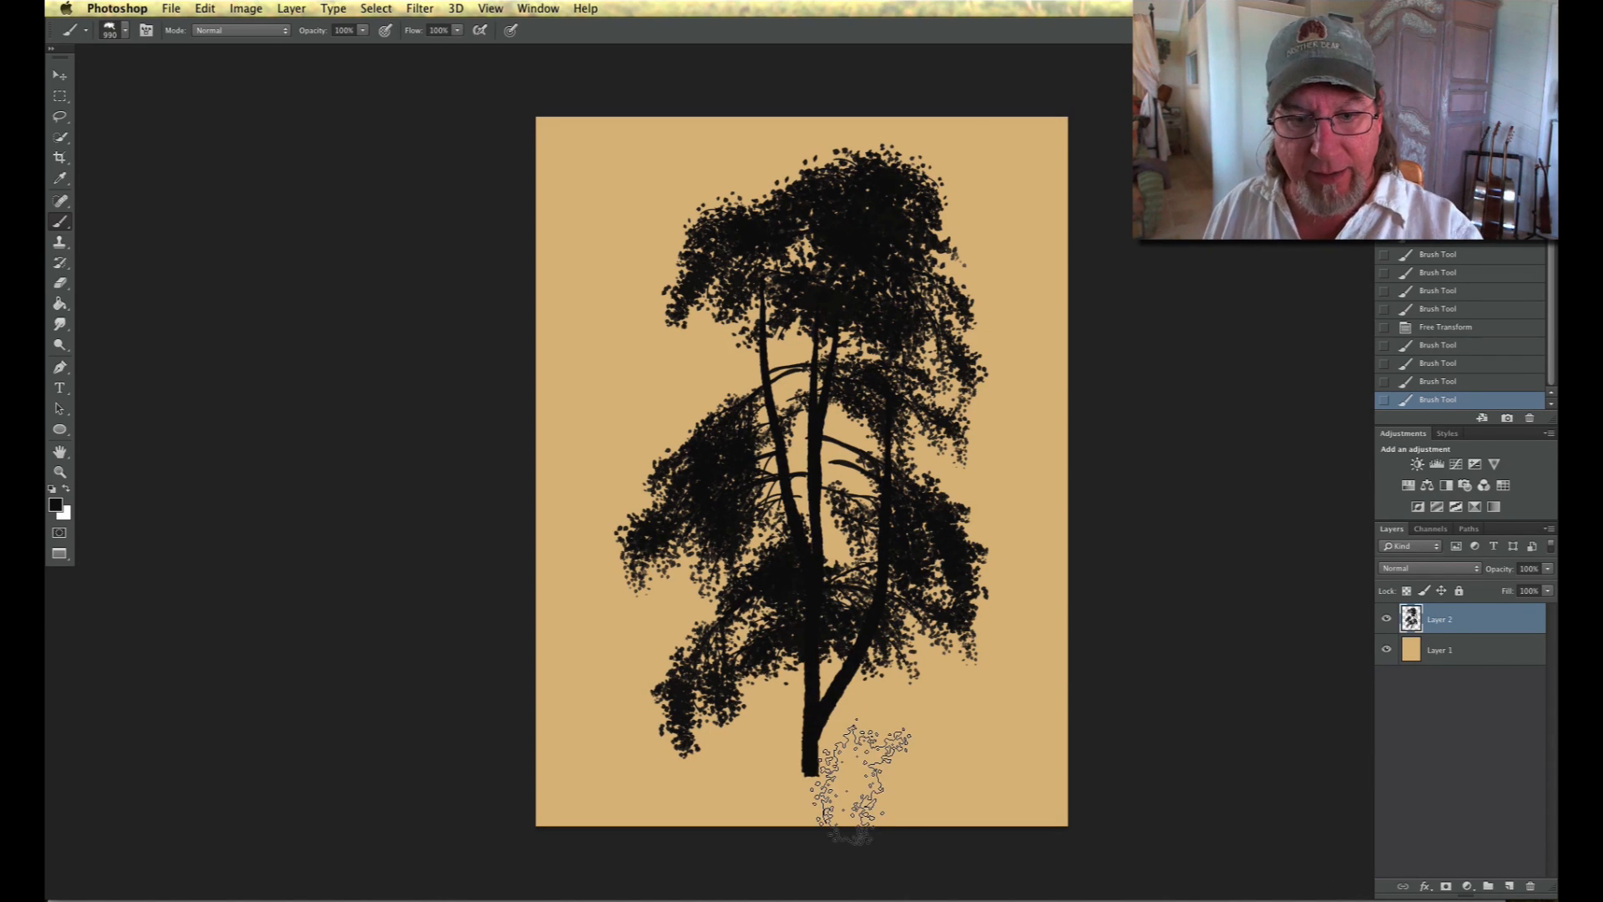
{"action": "left_click", "coordinate": [805, 555]}
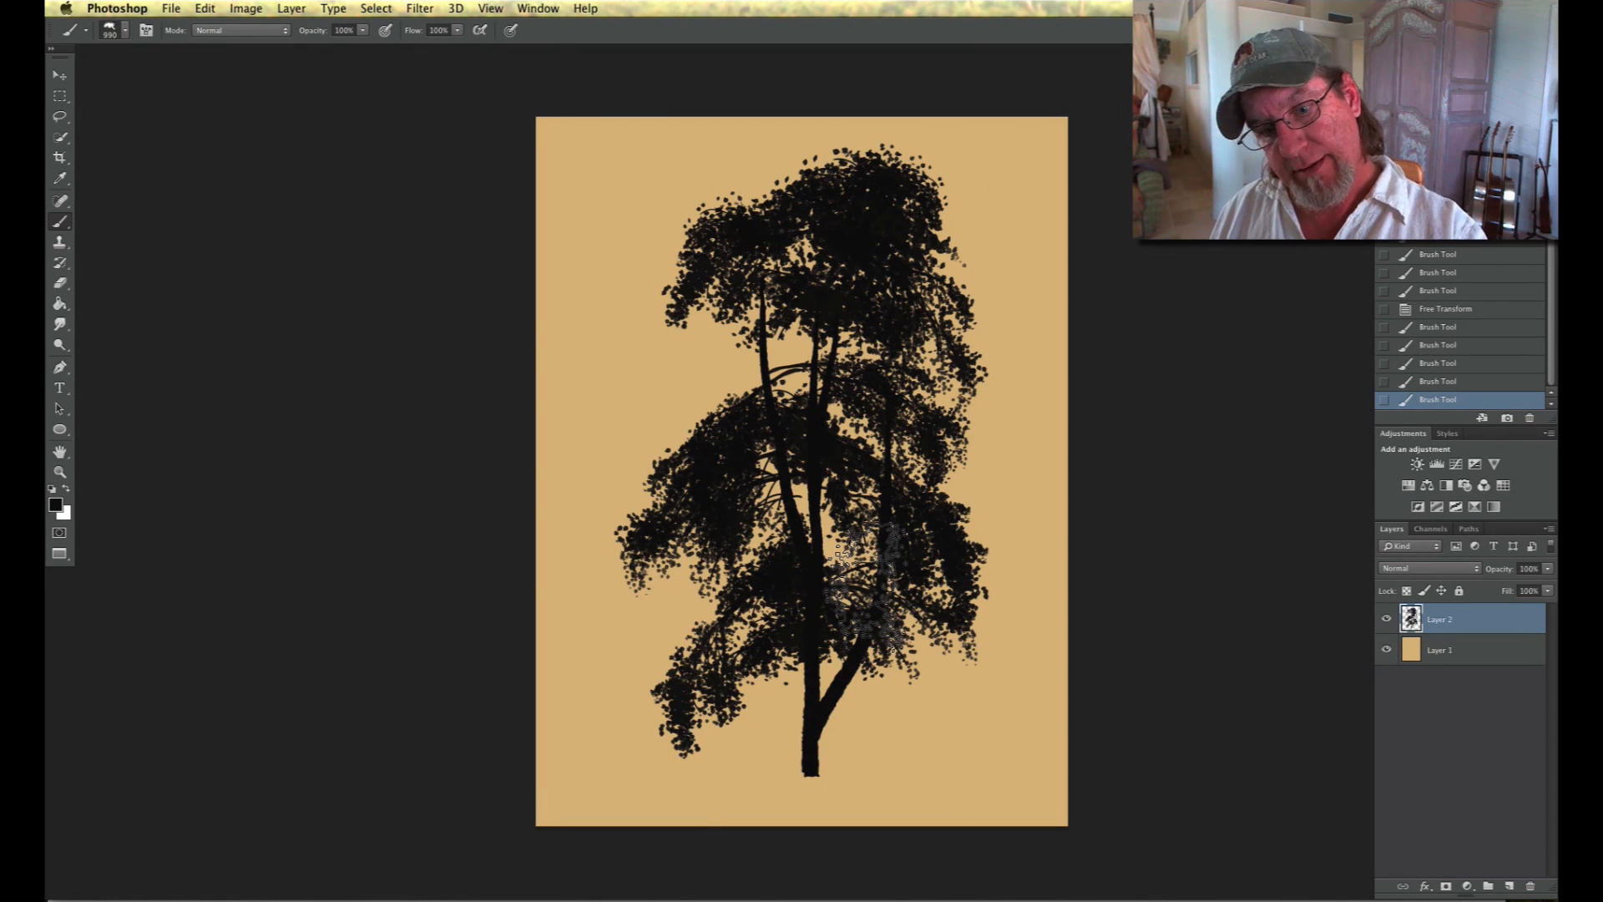
{"action": "left_click", "coordinate": [904, 466]}
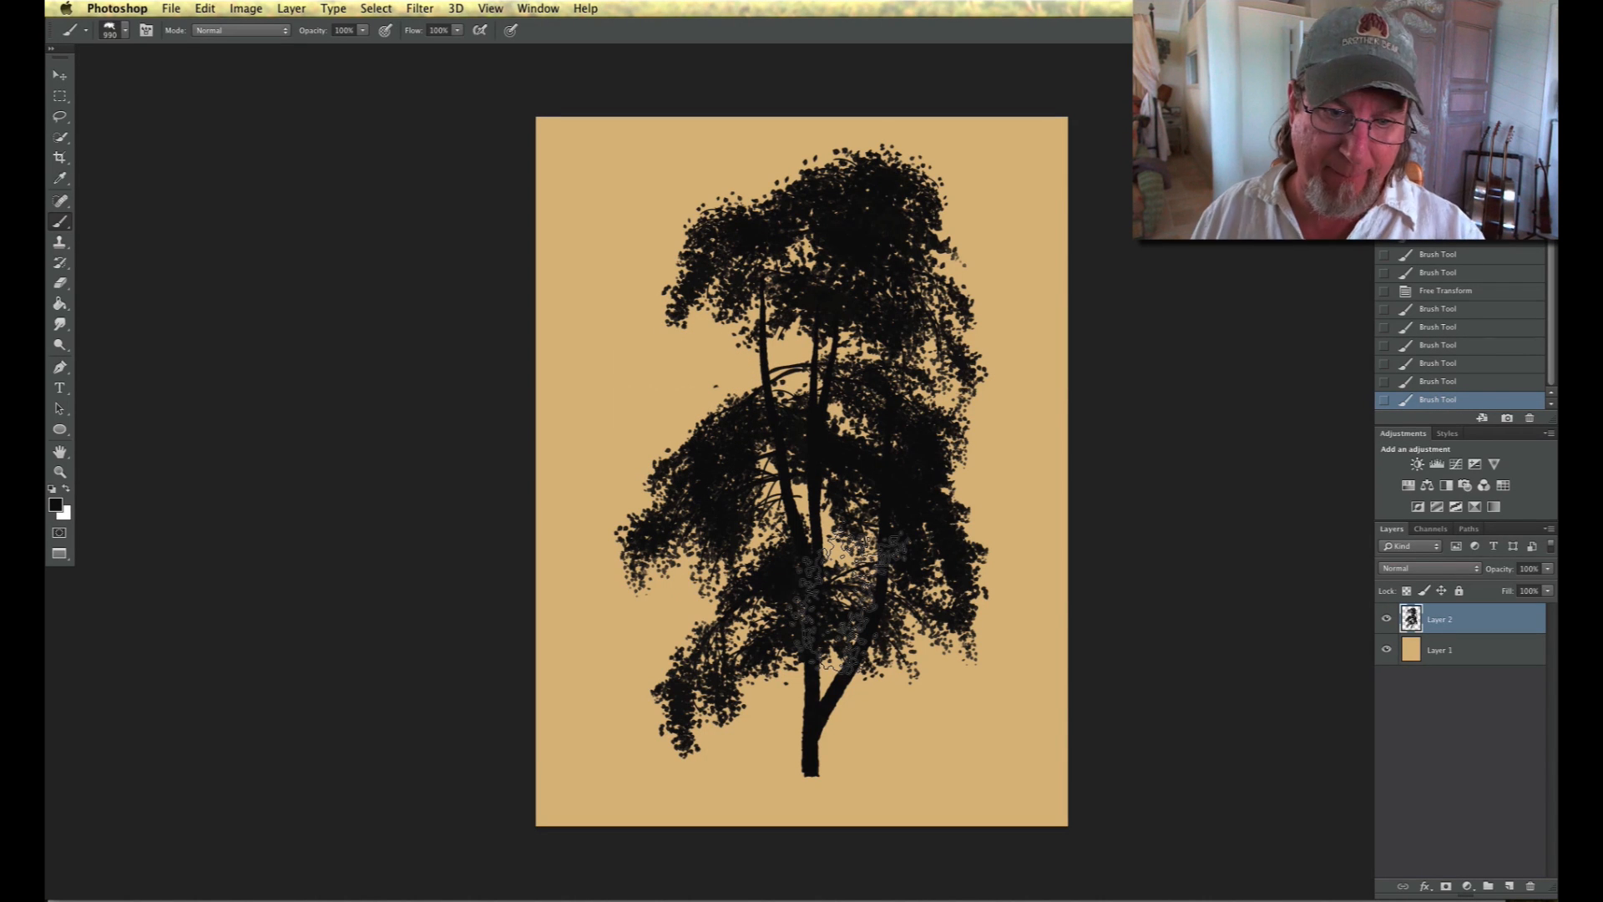
{"action": "left_click", "coordinate": [705, 380]}
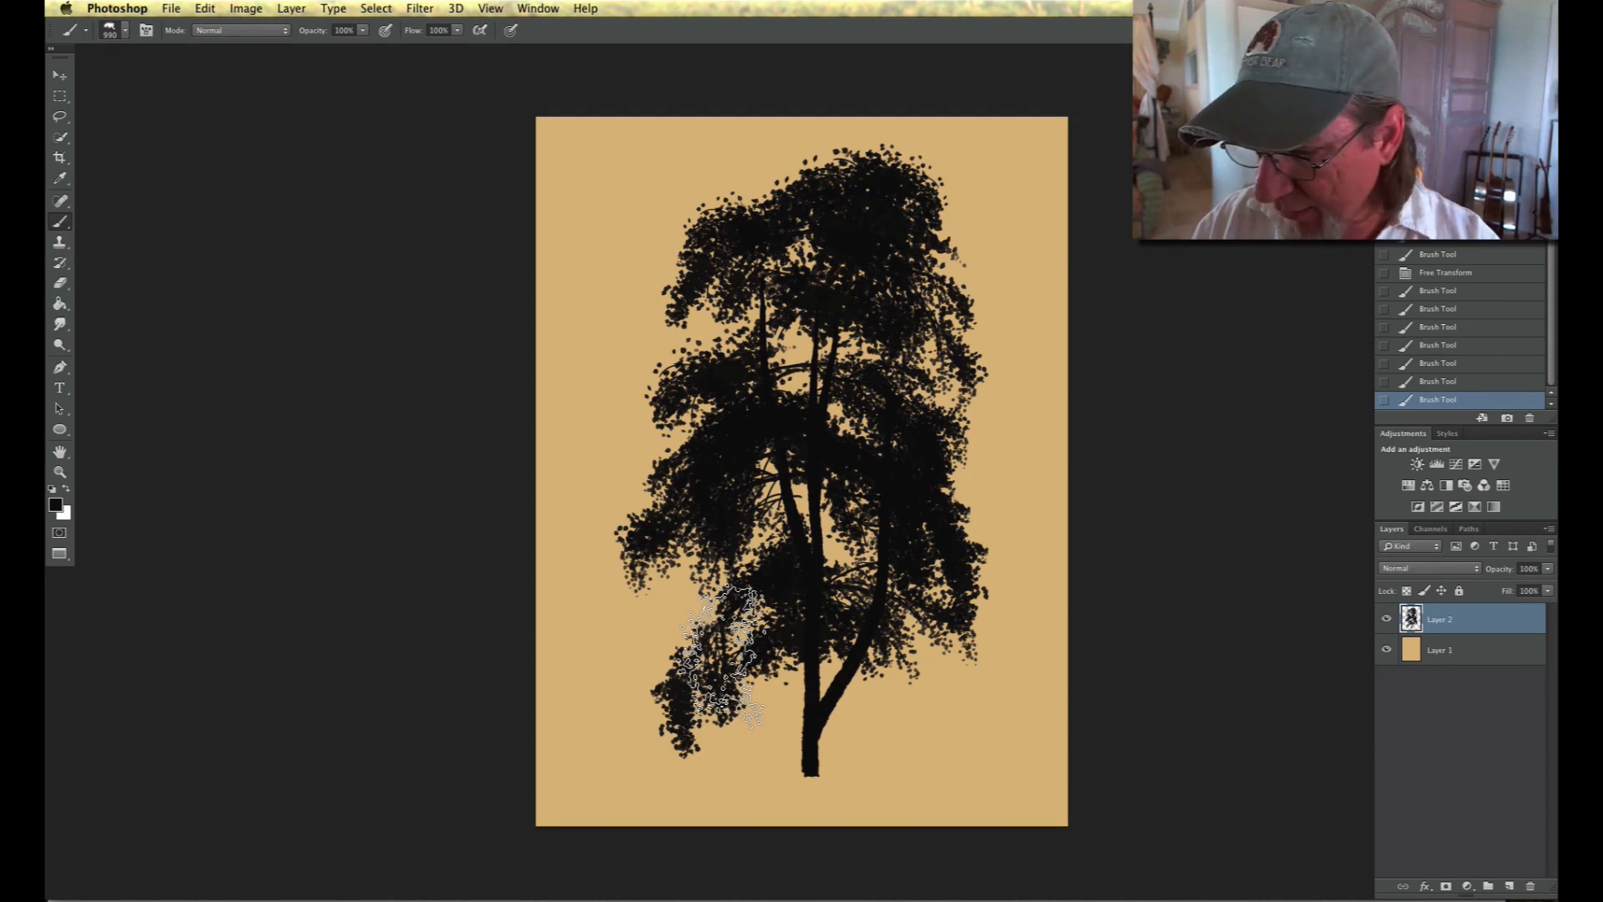
- Set the foreground color to dark olive green 4a5b25
{"action": "left_click", "coordinate": [55, 504]}
{"action": "left_click", "coordinate": [418, 376]}
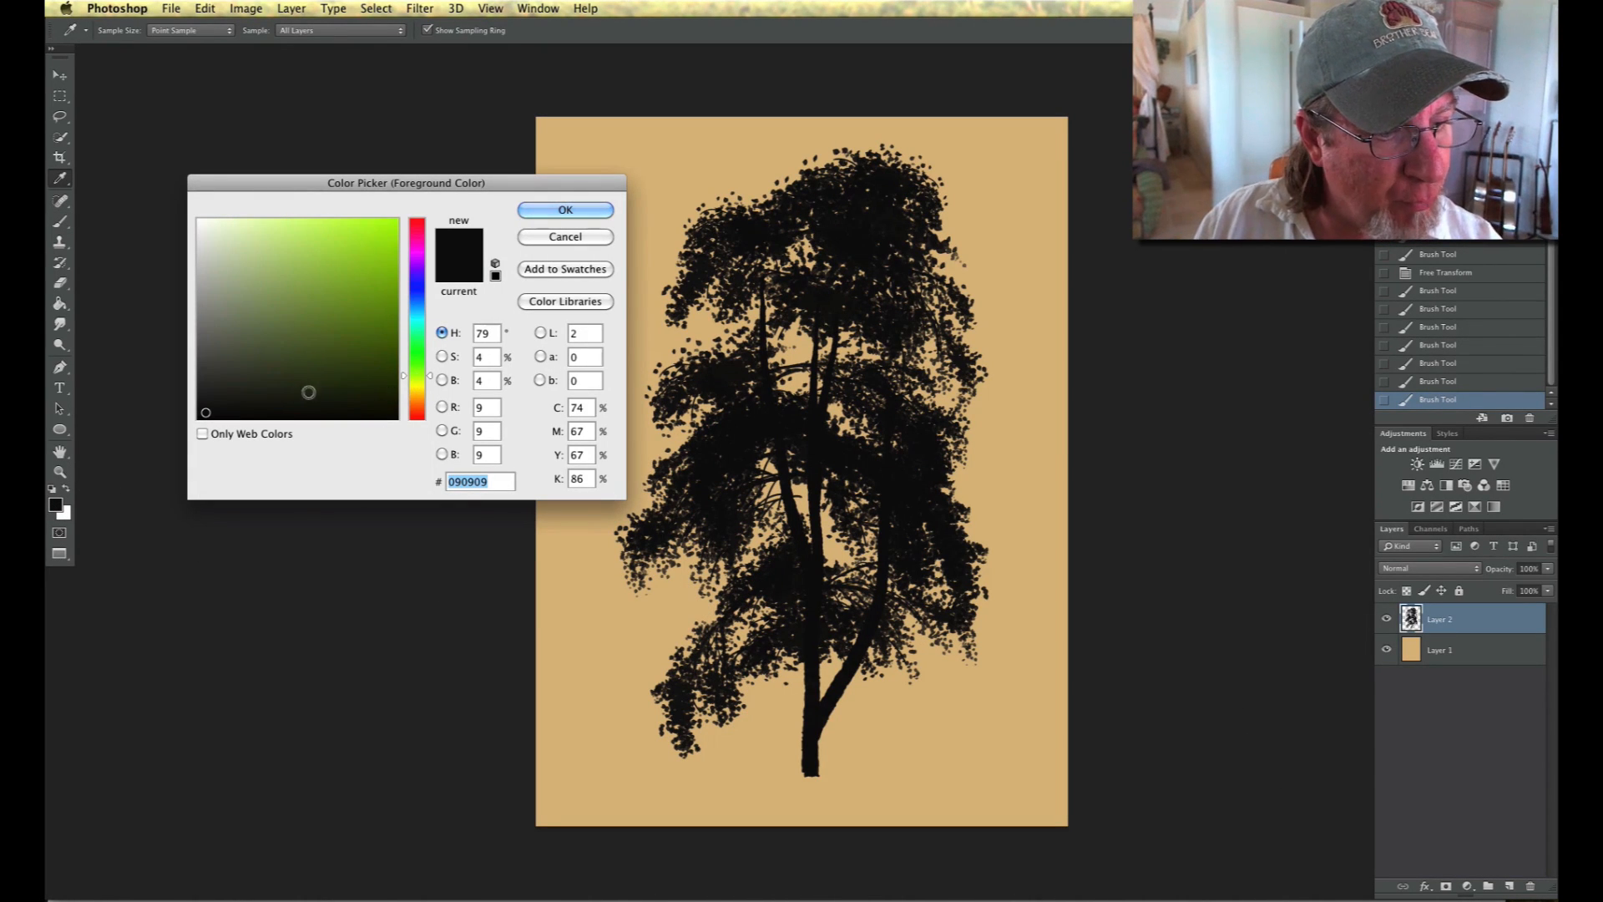
{"action": "left_click", "coordinate": [311, 352]}
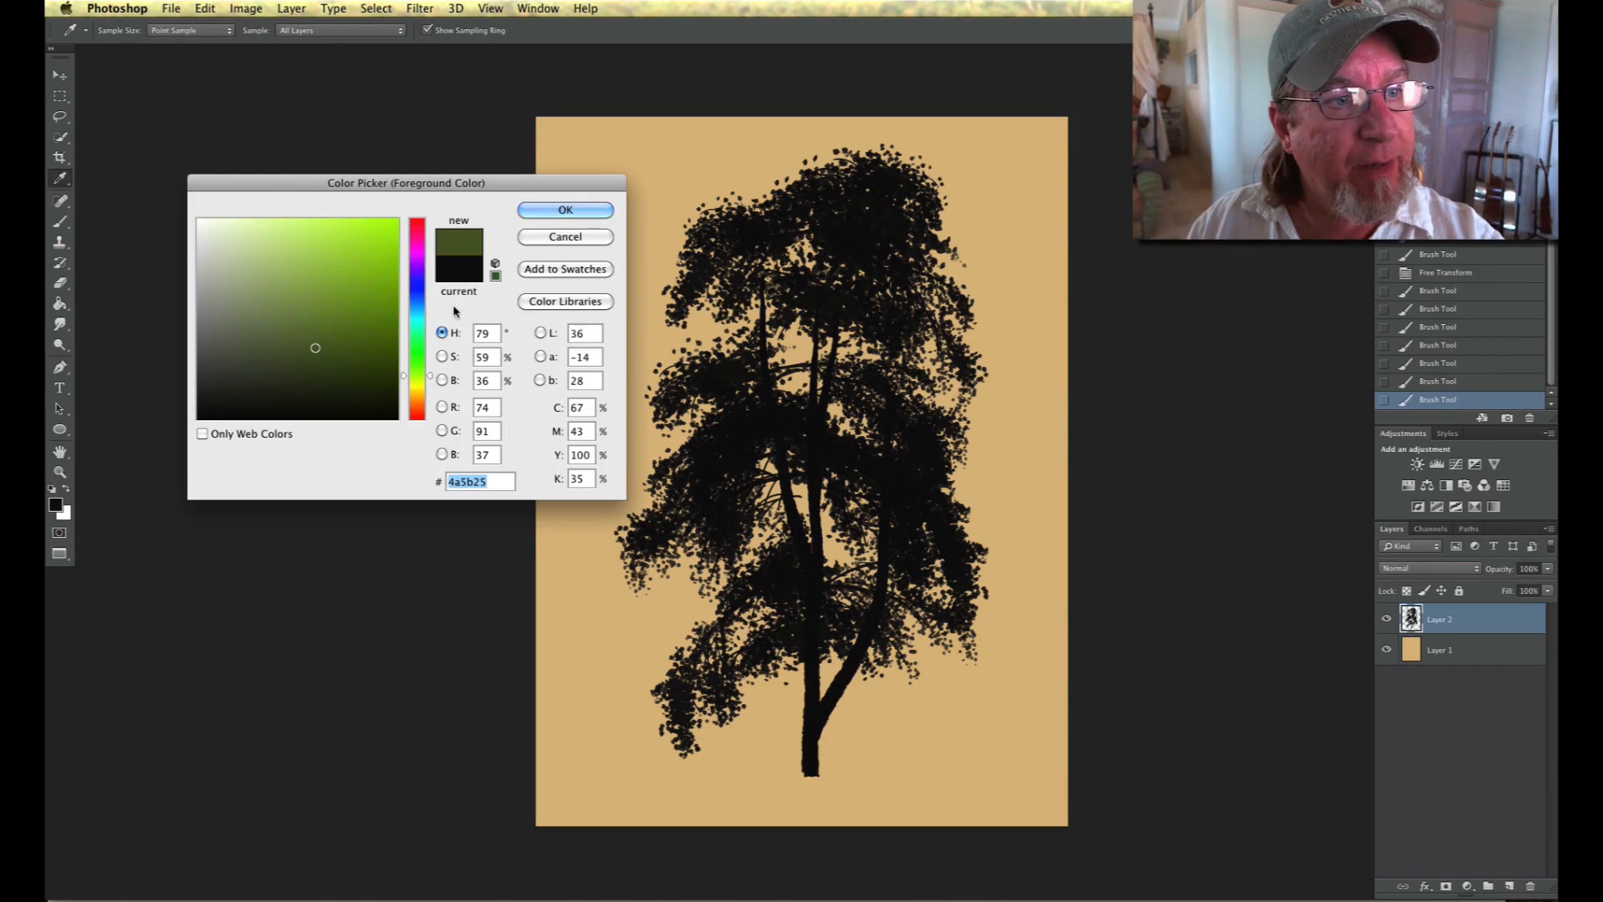
{"action": "left_click", "coordinate": [565, 210]}
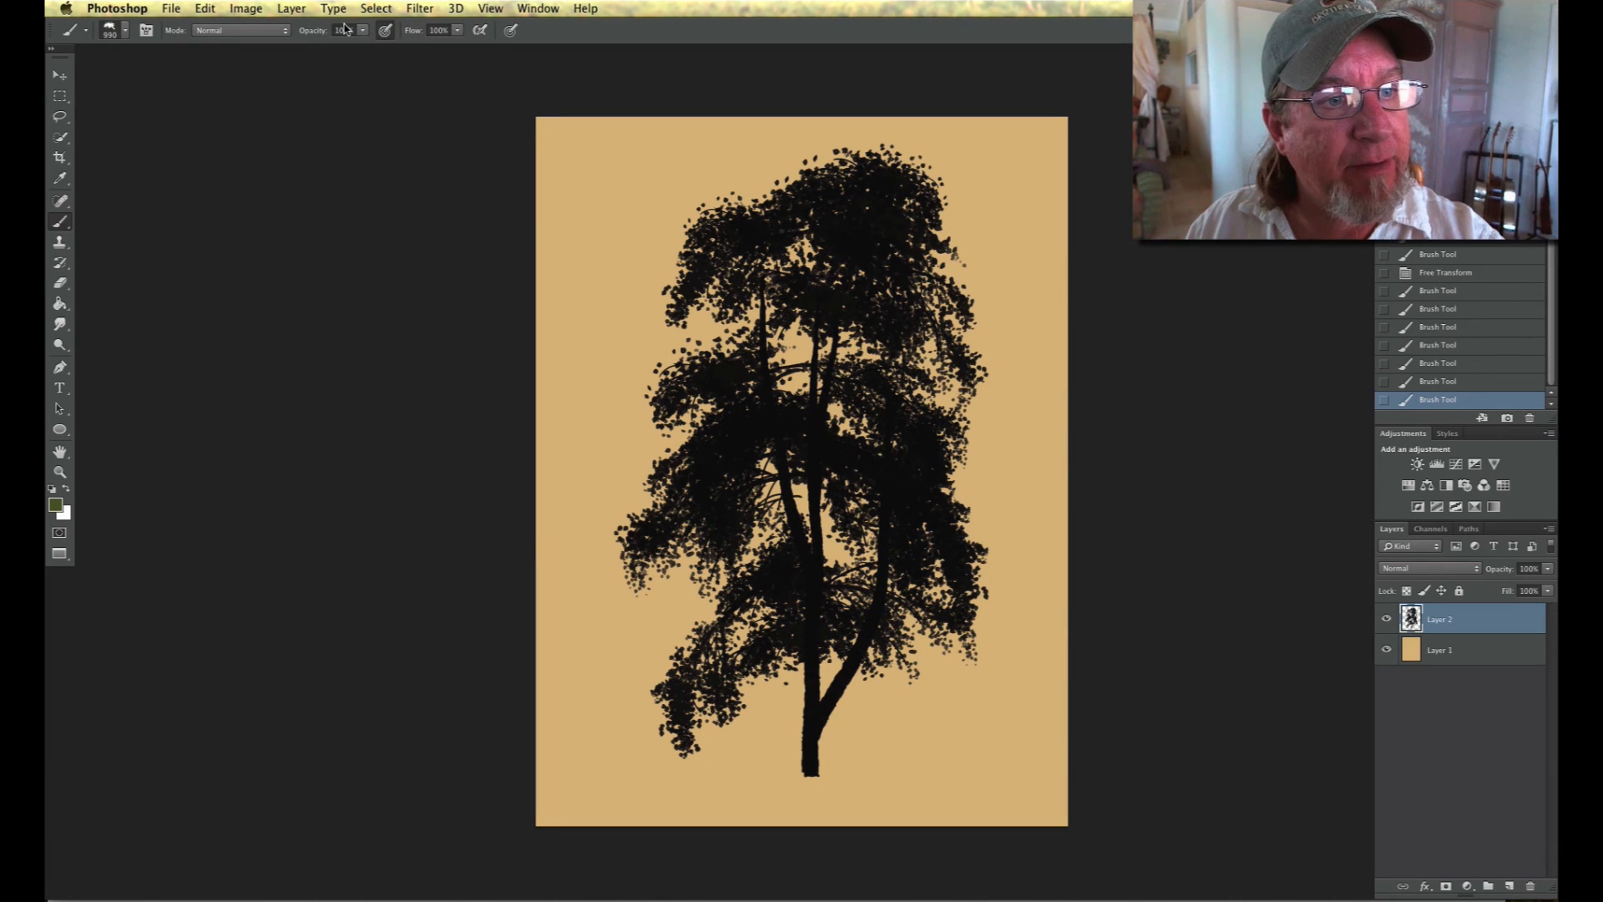
- Lower the brush opacity to 71% and paint olive green foliage over the tree's middle, crown and lower branches
{"action": "left_click", "coordinate": [363, 30]}
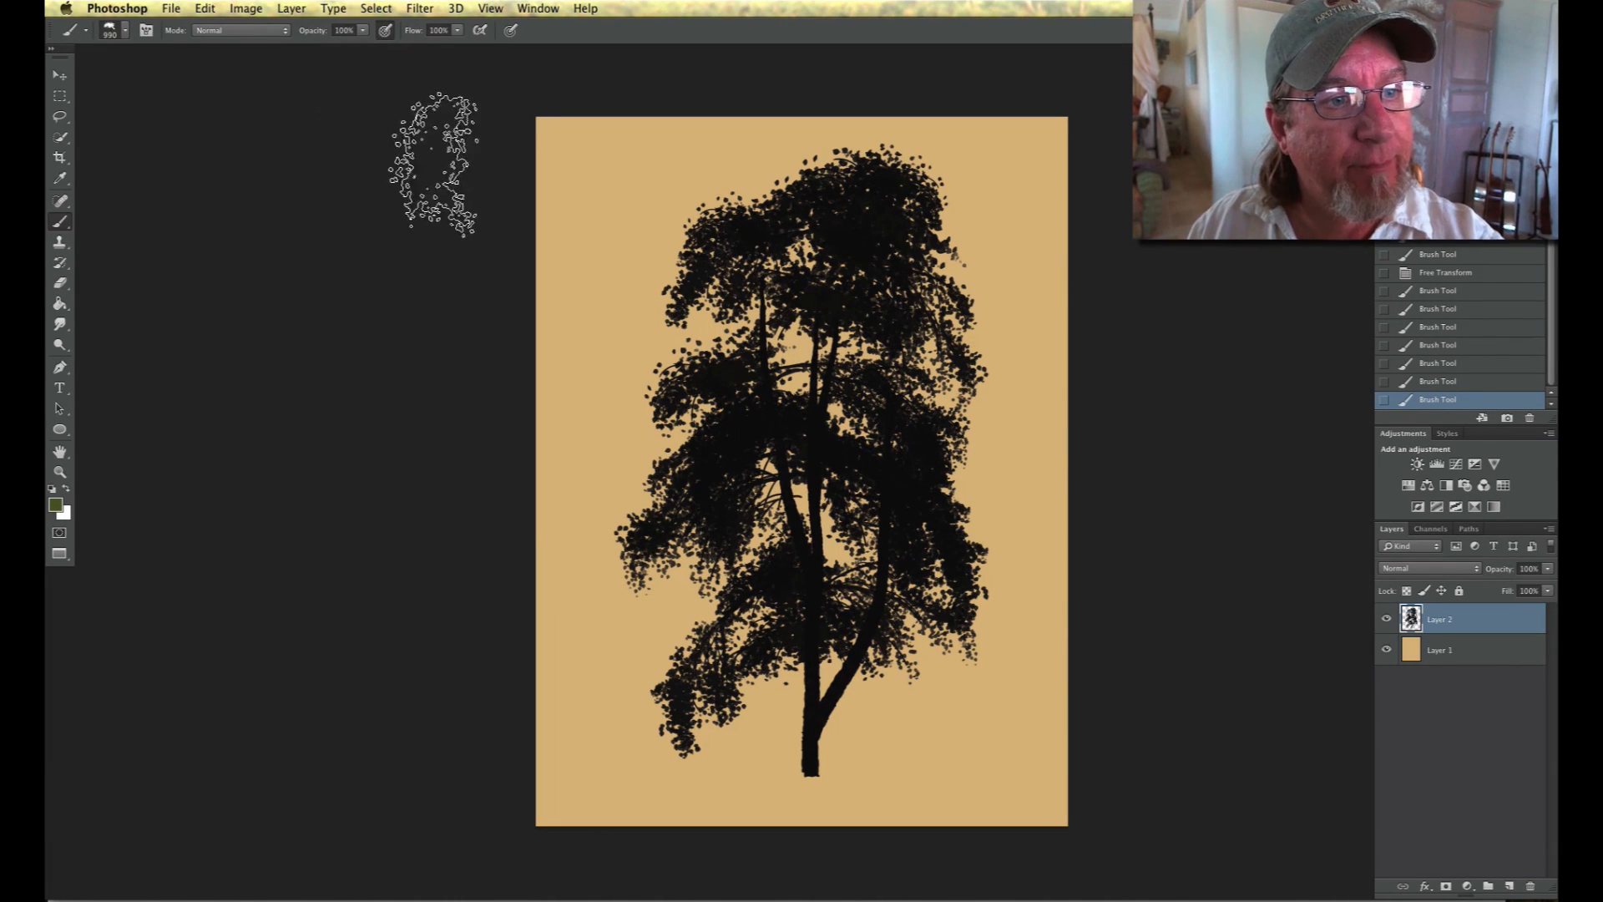
{"action": "left_click", "coordinate": [345, 46]}
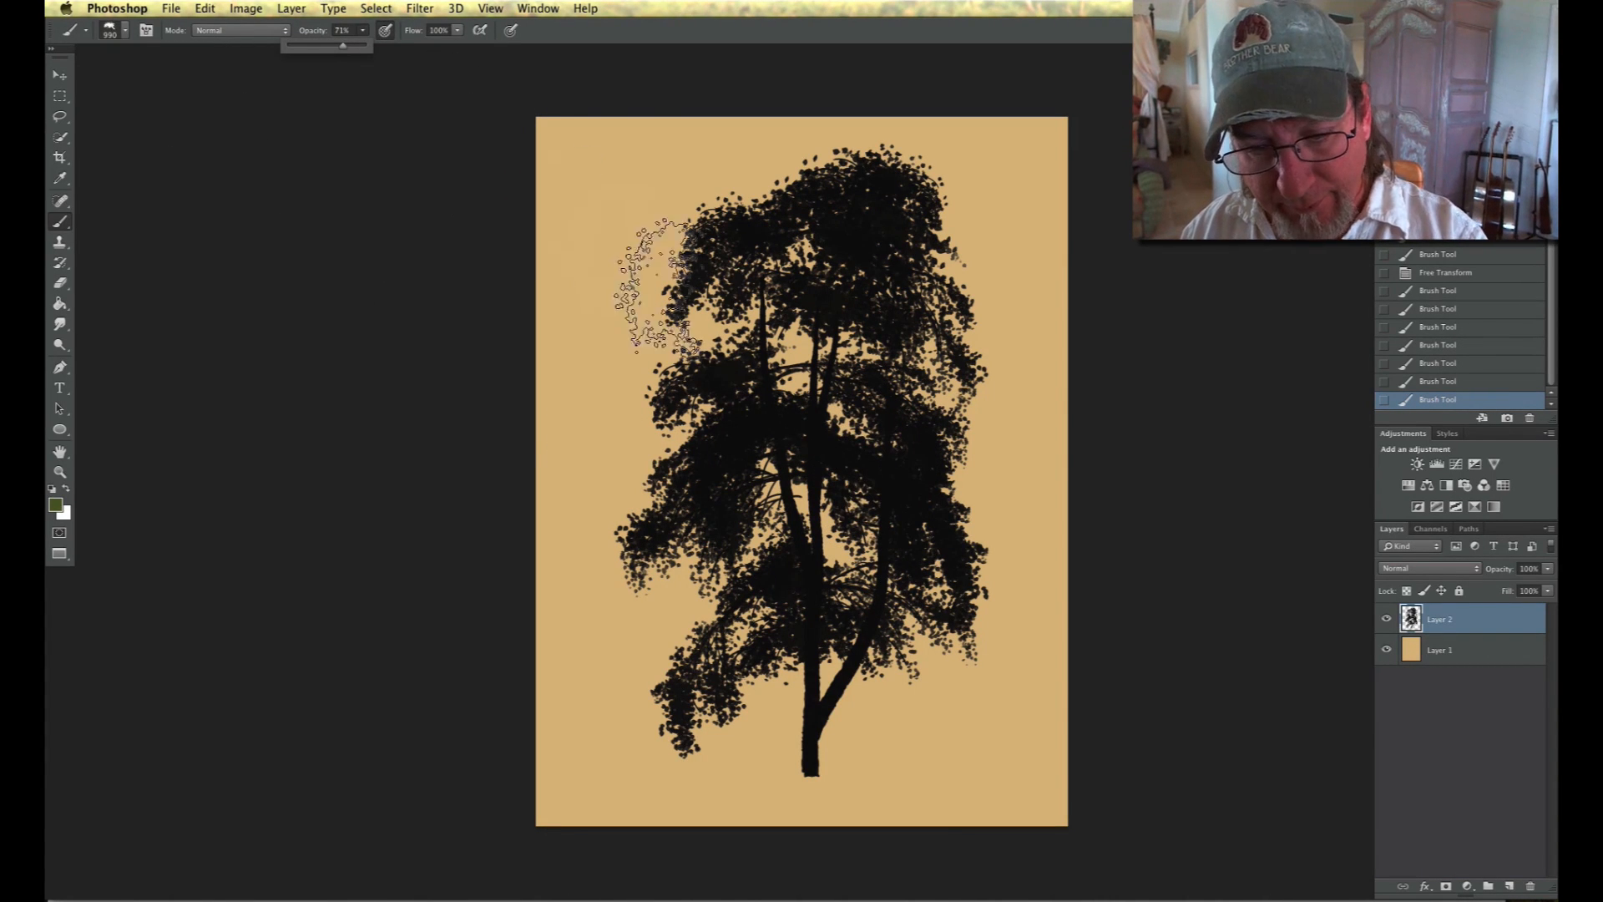
{"action": "left_click", "coordinate": [893, 482]}
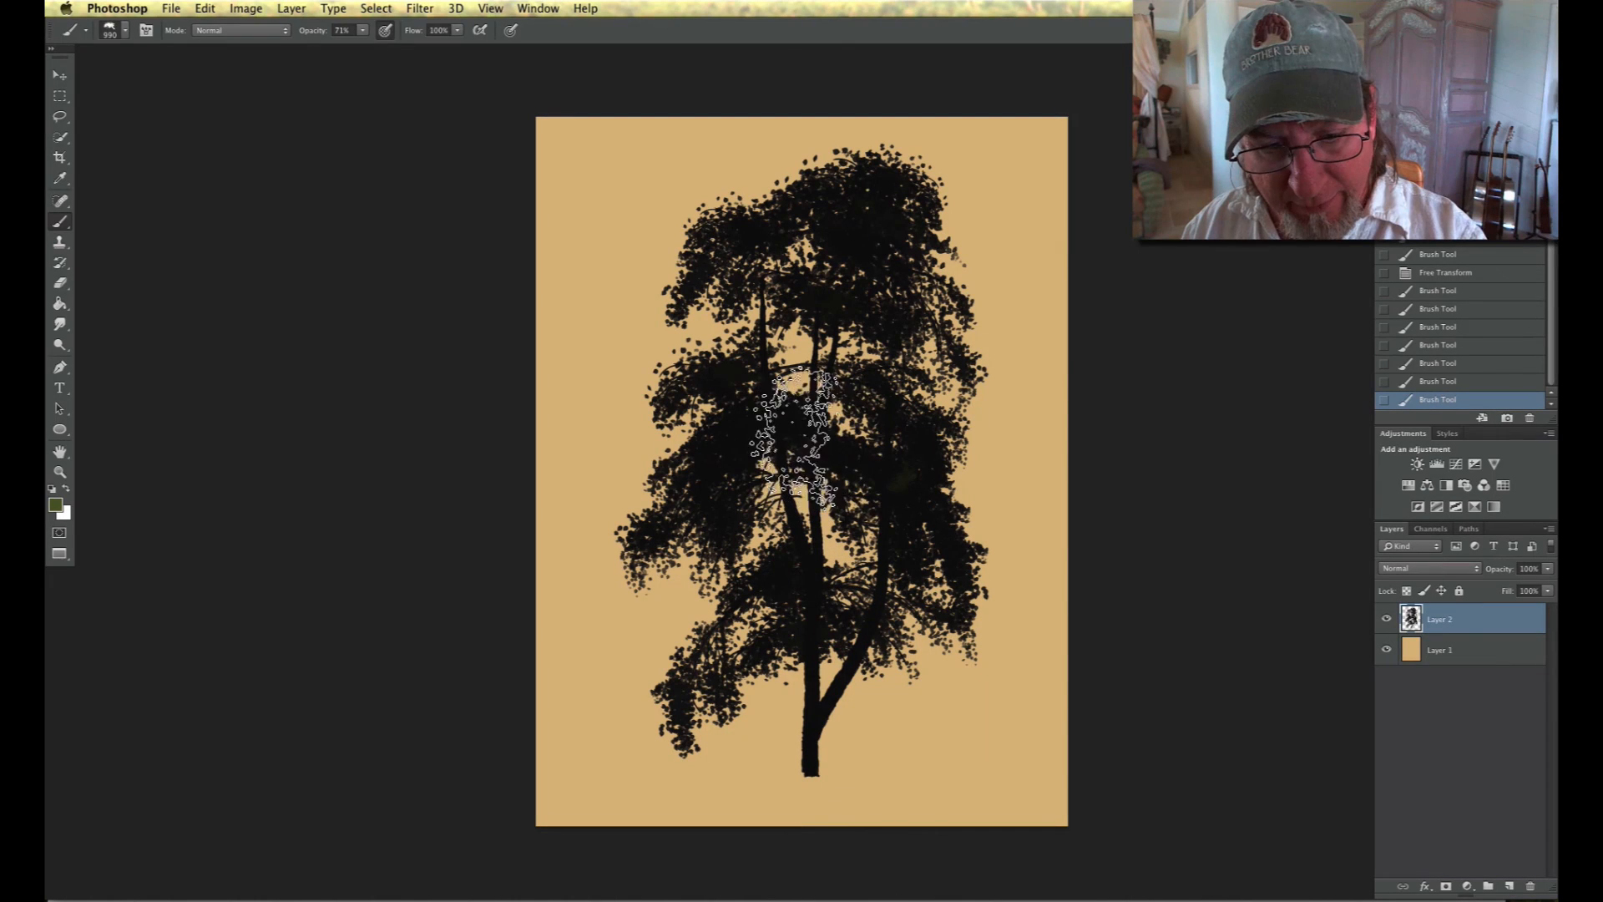
{"action": "left_click", "coordinate": [892, 484]}
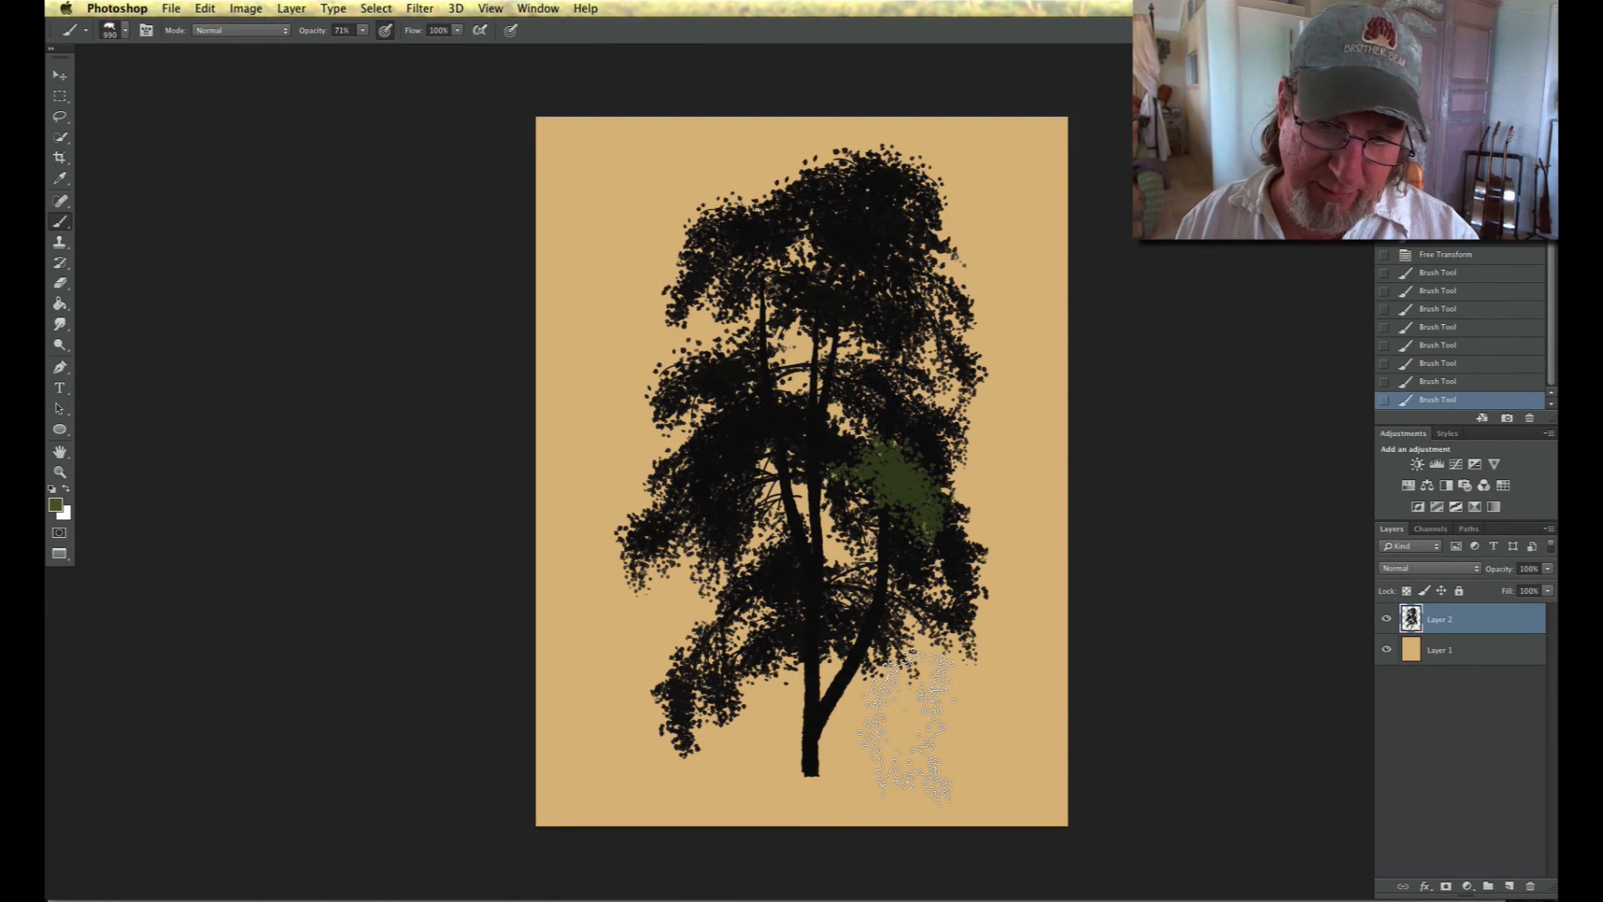
{"action": "left_click_drag", "start_coordinate": [785, 417], "coordinate": [927, 492]}
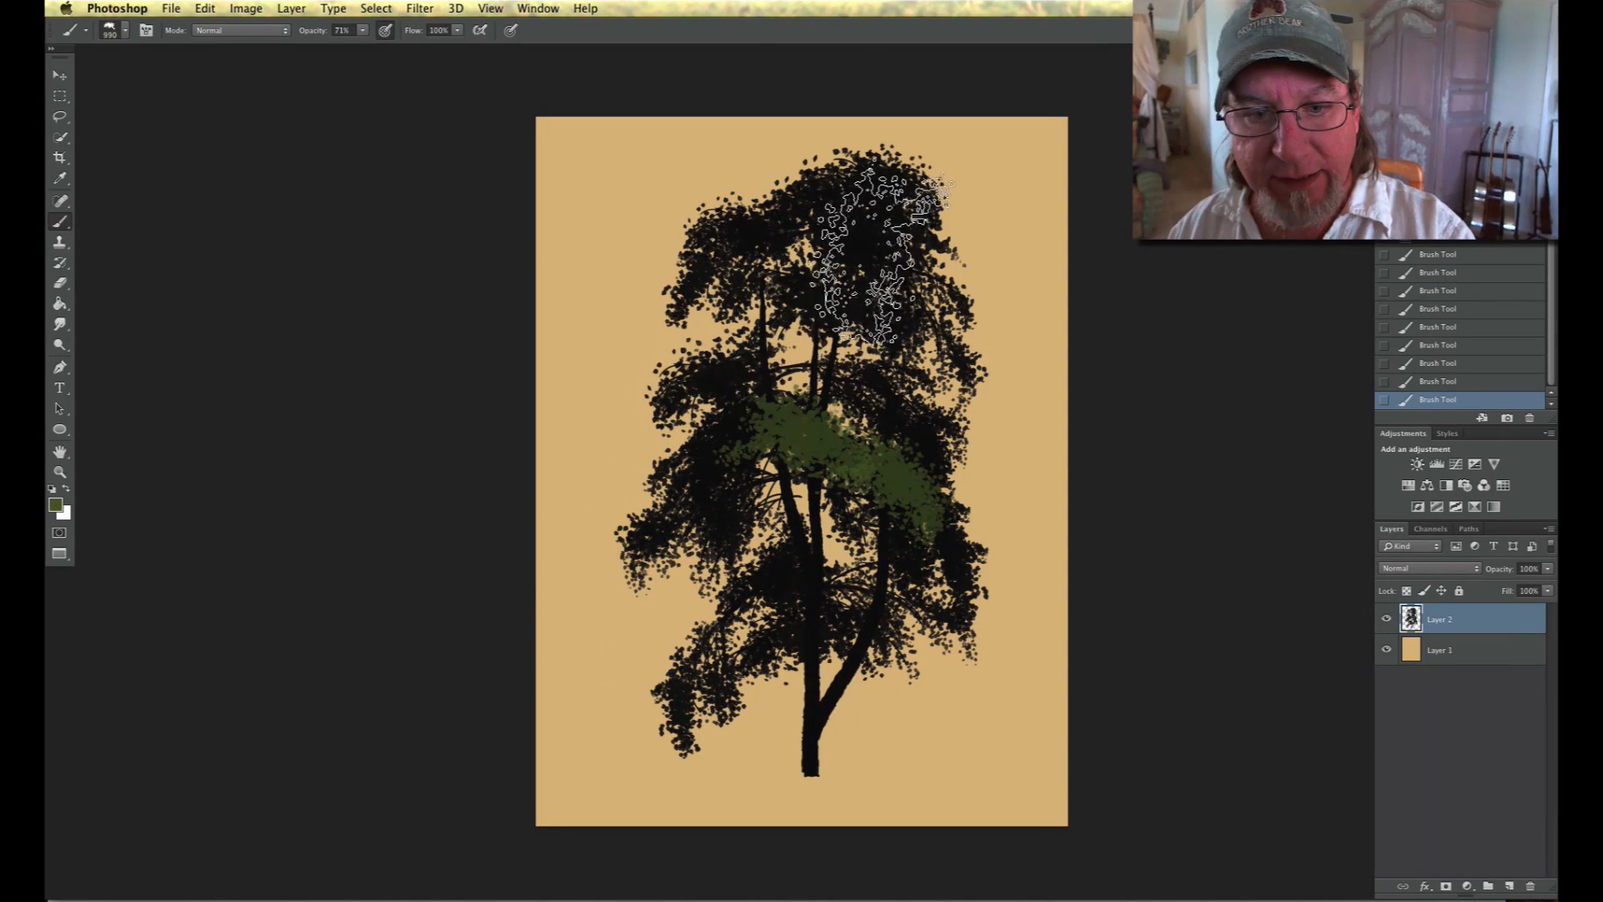
{"action": "left_click", "coordinate": [883, 257]}
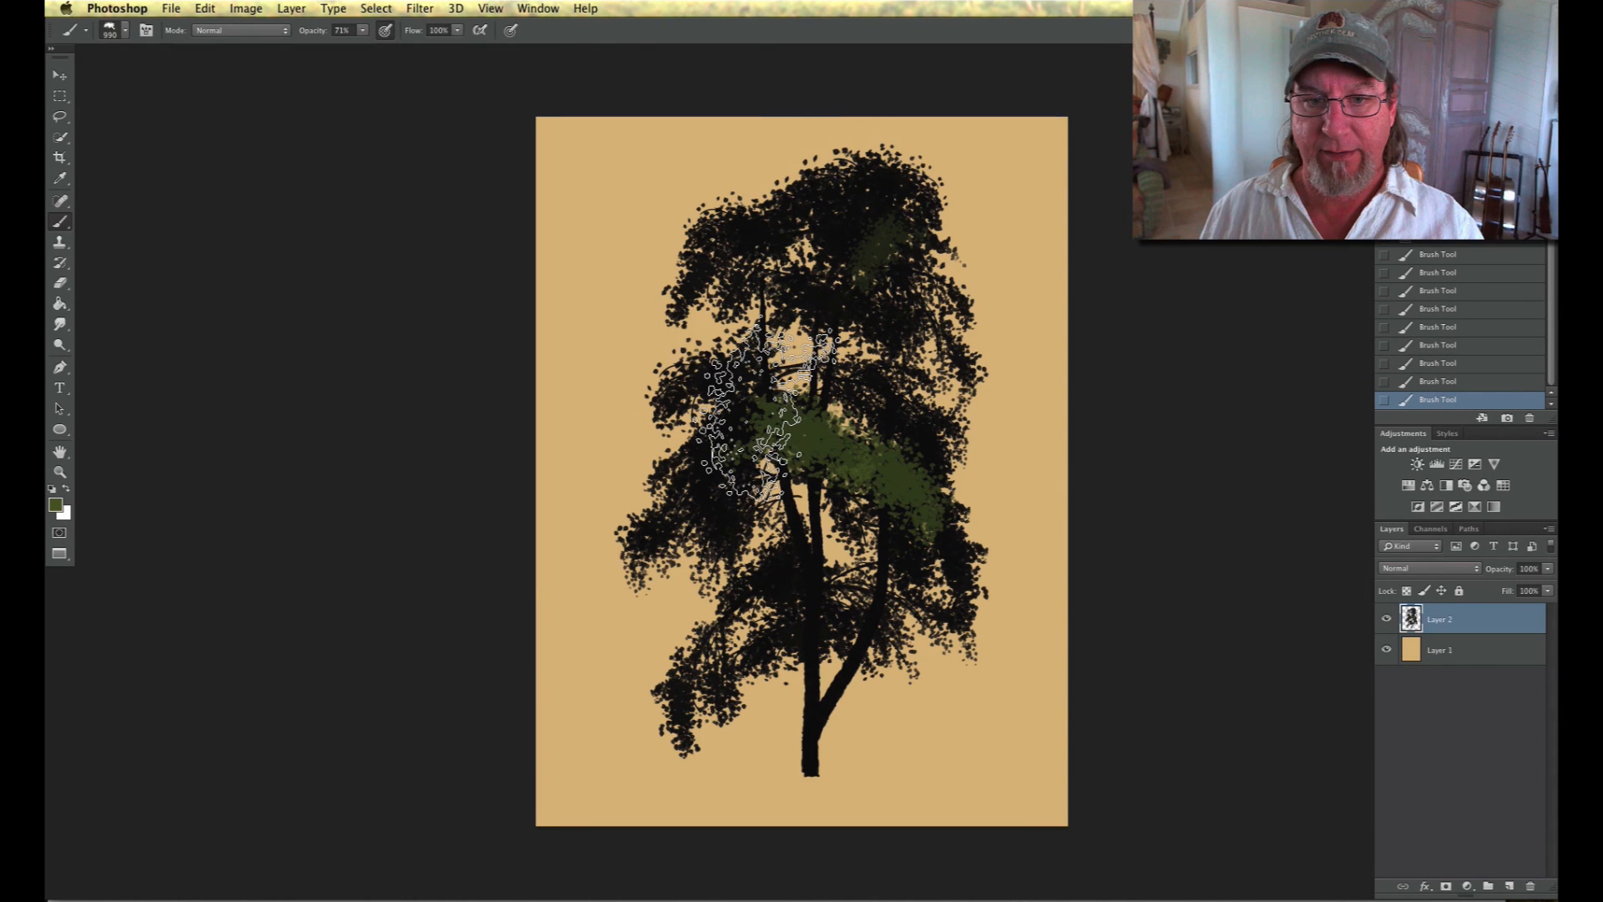
{"action": "left_click", "coordinate": [880, 288]}
{"action": "left_click", "coordinate": [793, 223]}
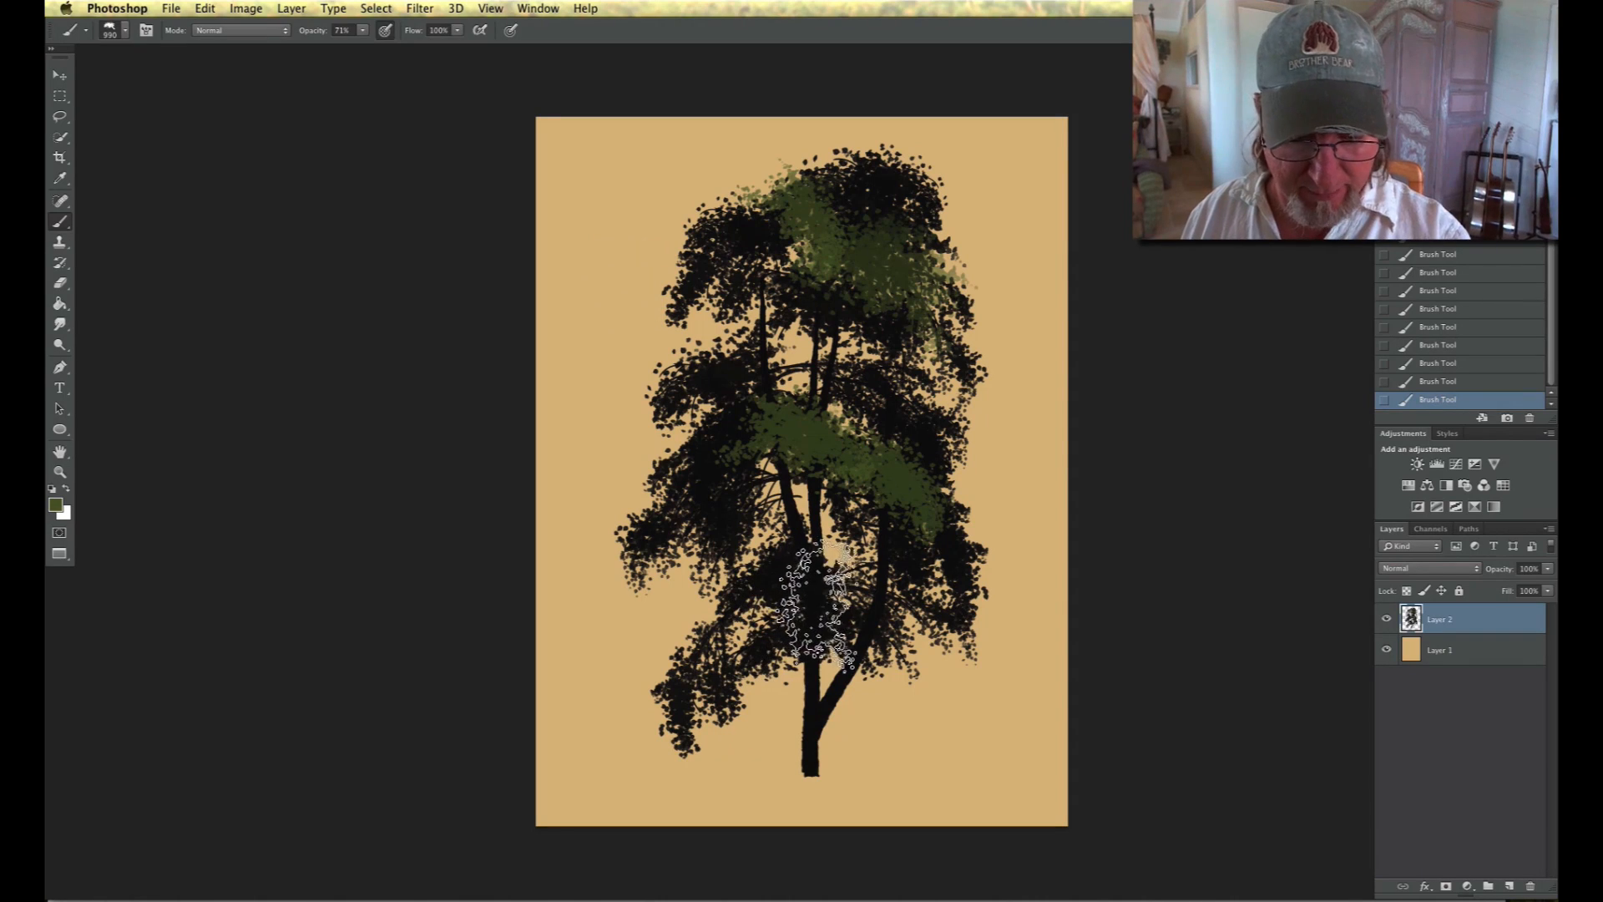
{"action": "mouse_move", "coordinate": [818, 585]}
{"action": "left_mouse_down"}
{"action": "mouse_move", "coordinate": [805, 636]}
{"action": "mouse_move", "coordinate": [897, 643]}
{"action": "left_mouse_up"}
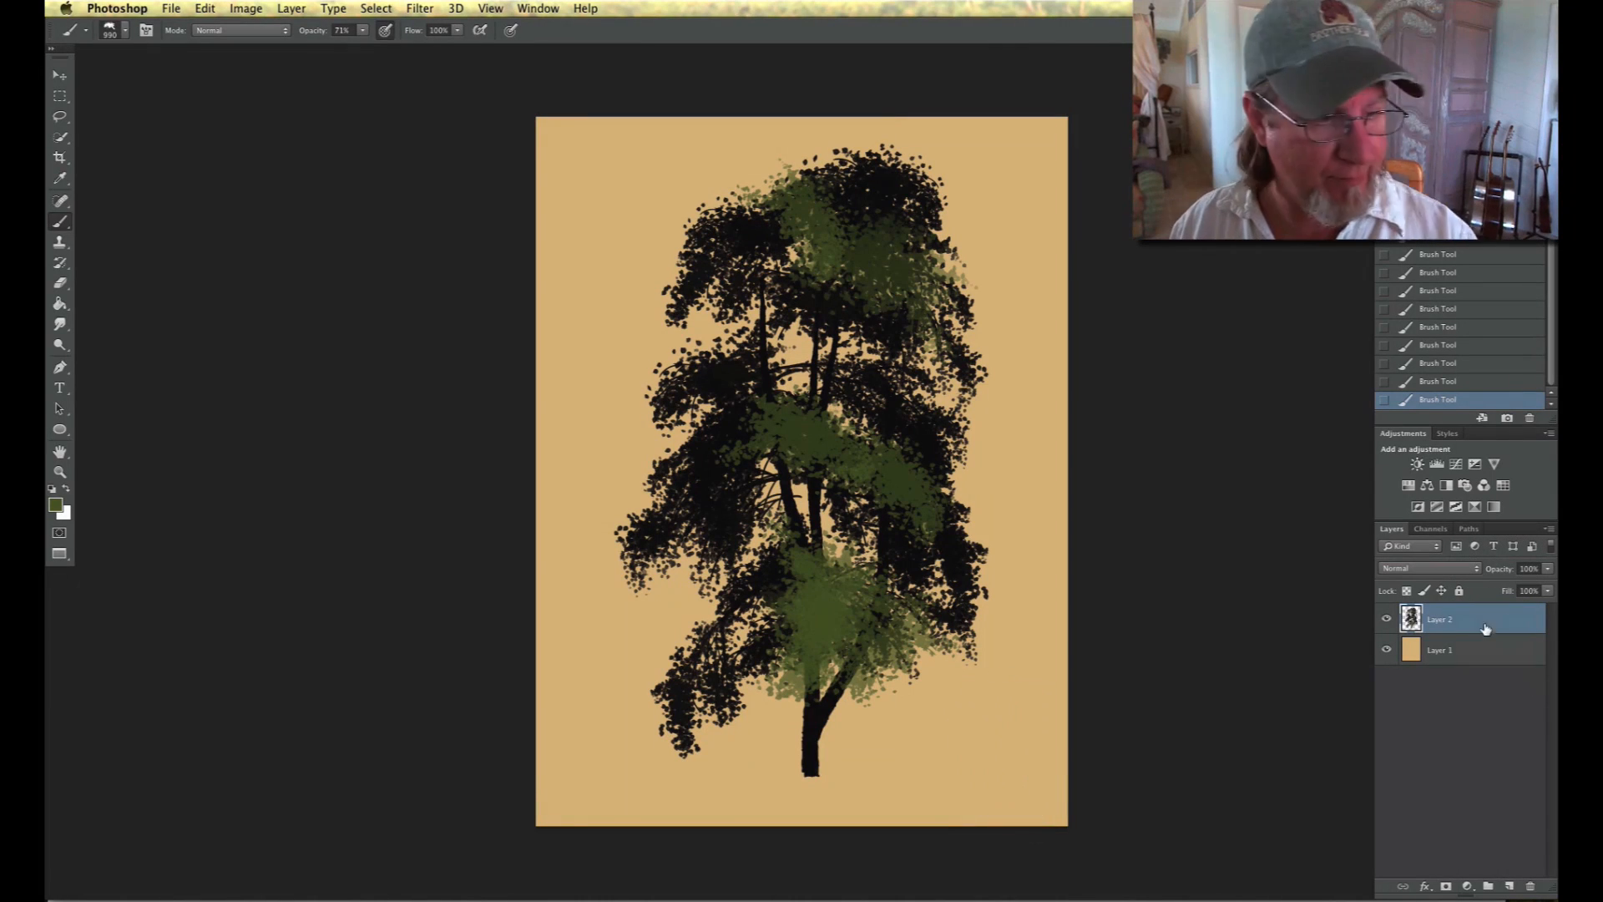
- Set the foreground color to near-black 0e0f0b and paint dark foliage over the edges of the lower green clump
{"action": "left_click", "coordinate": [55, 504]}
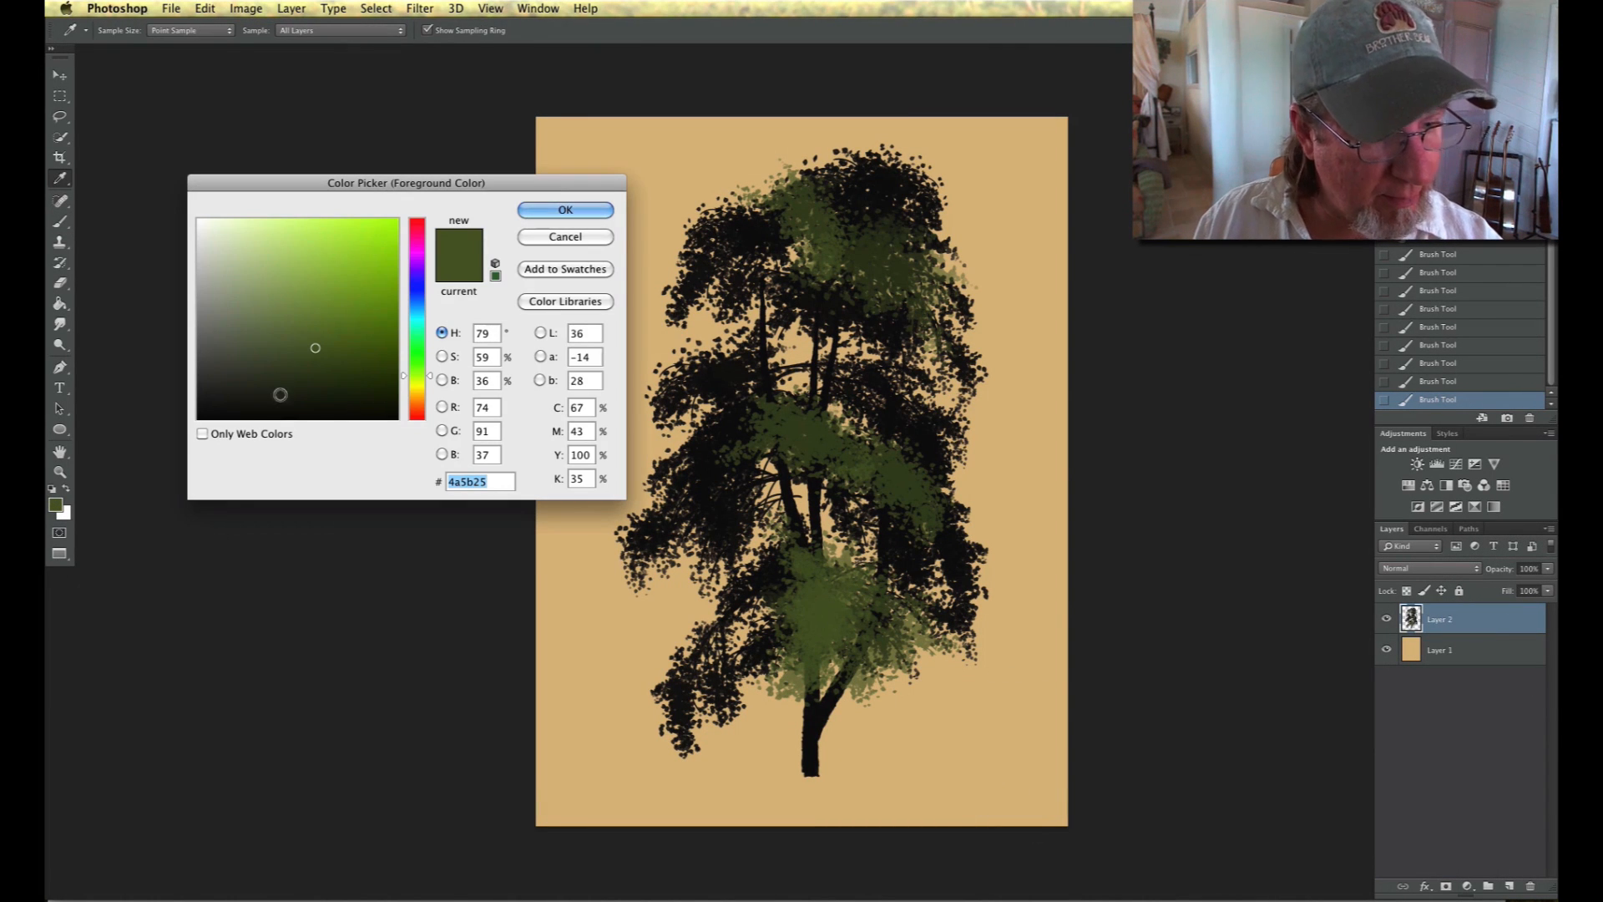
{"action": "left_click", "coordinate": [252, 408]}
{"action": "left_click", "coordinate": [566, 210]}
{"action": "key", "text": "b"}
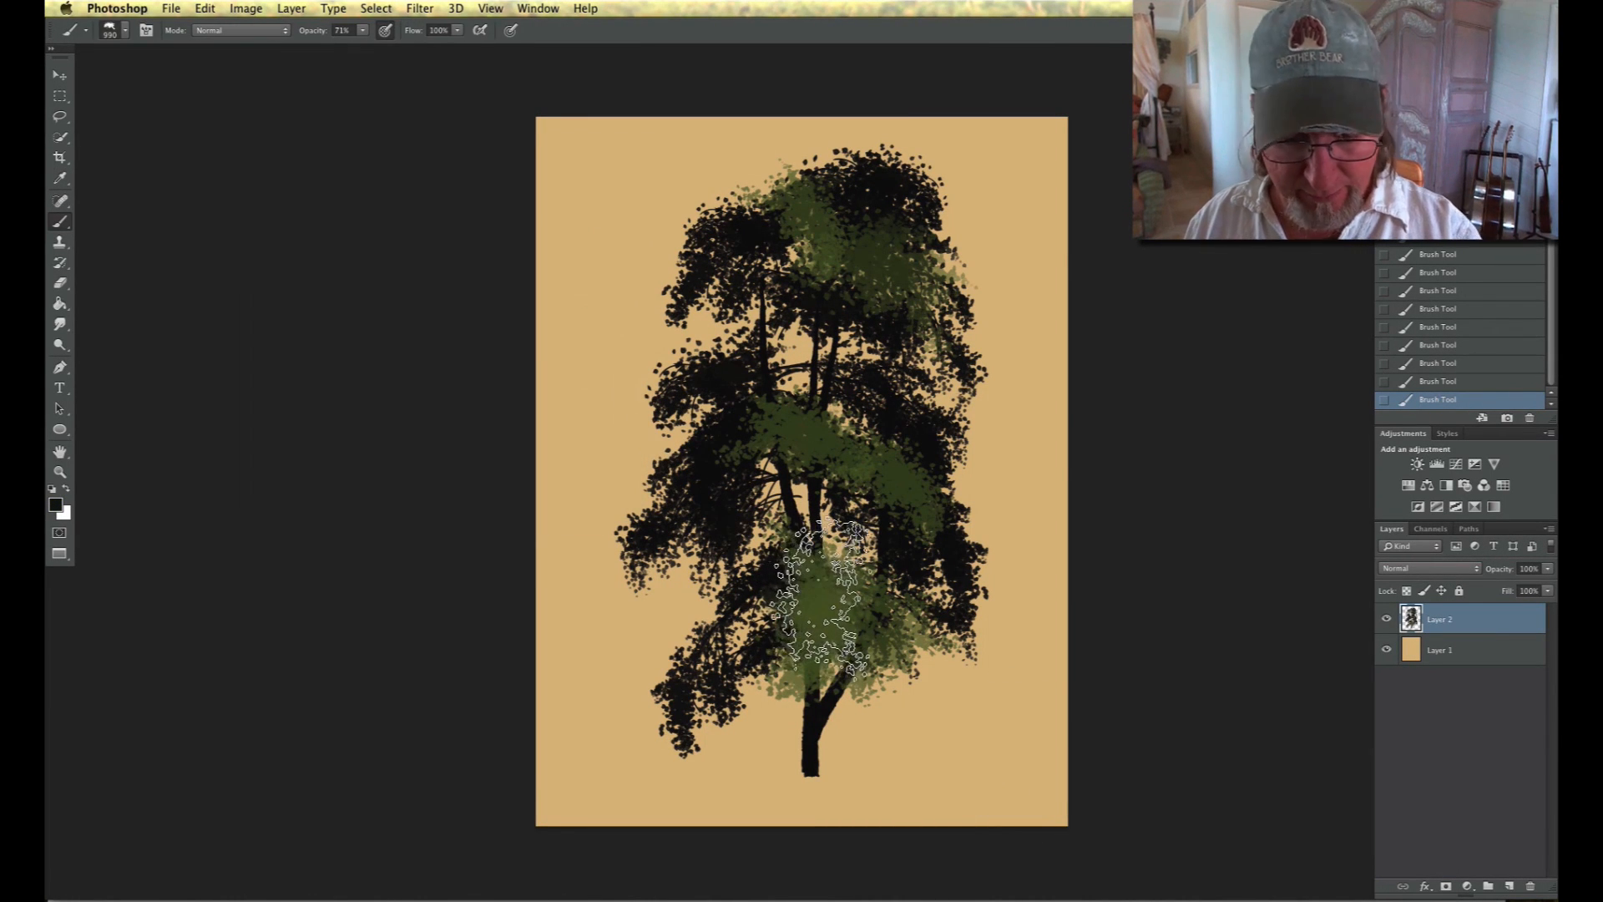
{"action": "left_click_drag", "start_coordinate": [827, 610], "coordinate": [864, 743]}
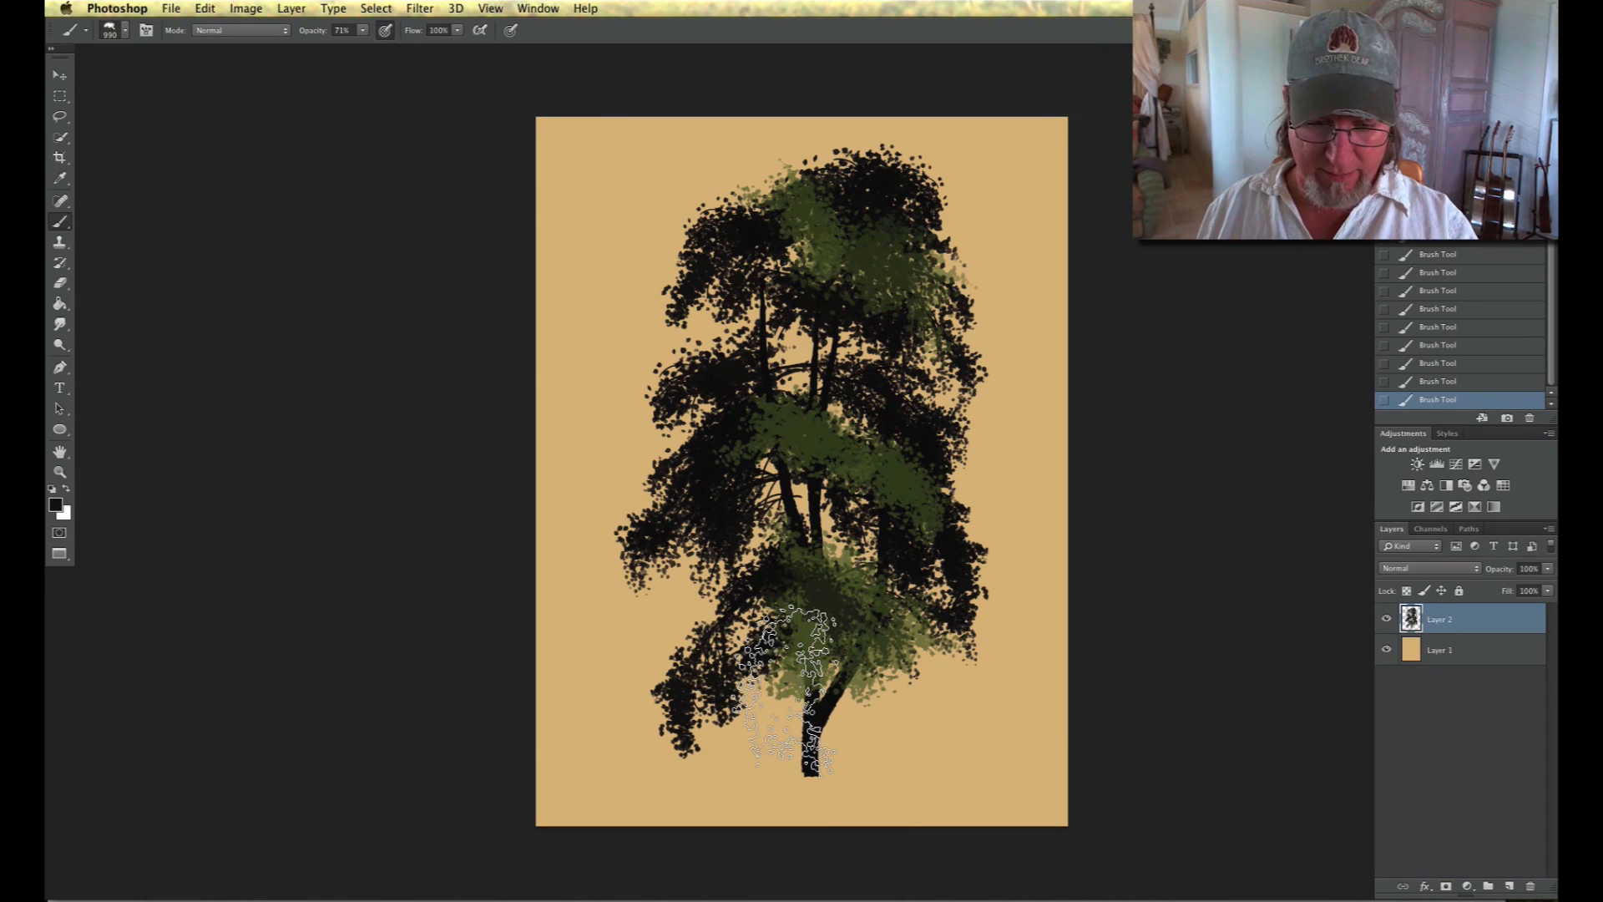
{"action": "left_click_drag", "start_coordinate": [776, 652], "coordinate": [793, 690]}
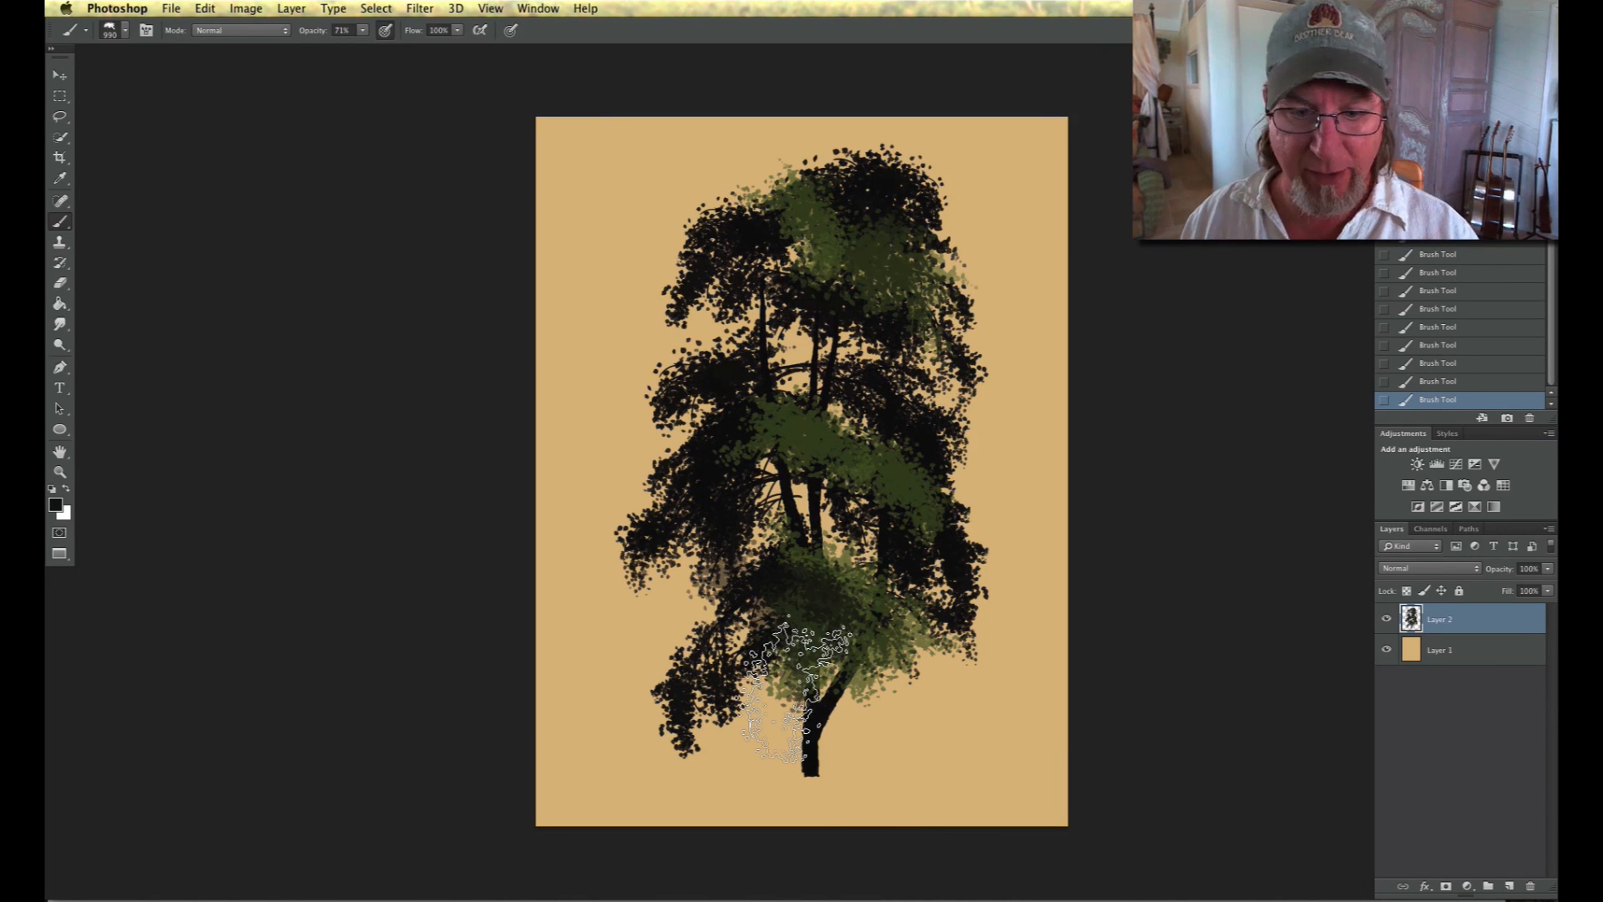
- Paint bright yellow-green leaves over the crown, middle and lower foliage with the 47 px leaf brush
{"action": "left_click", "coordinate": [126, 30]}
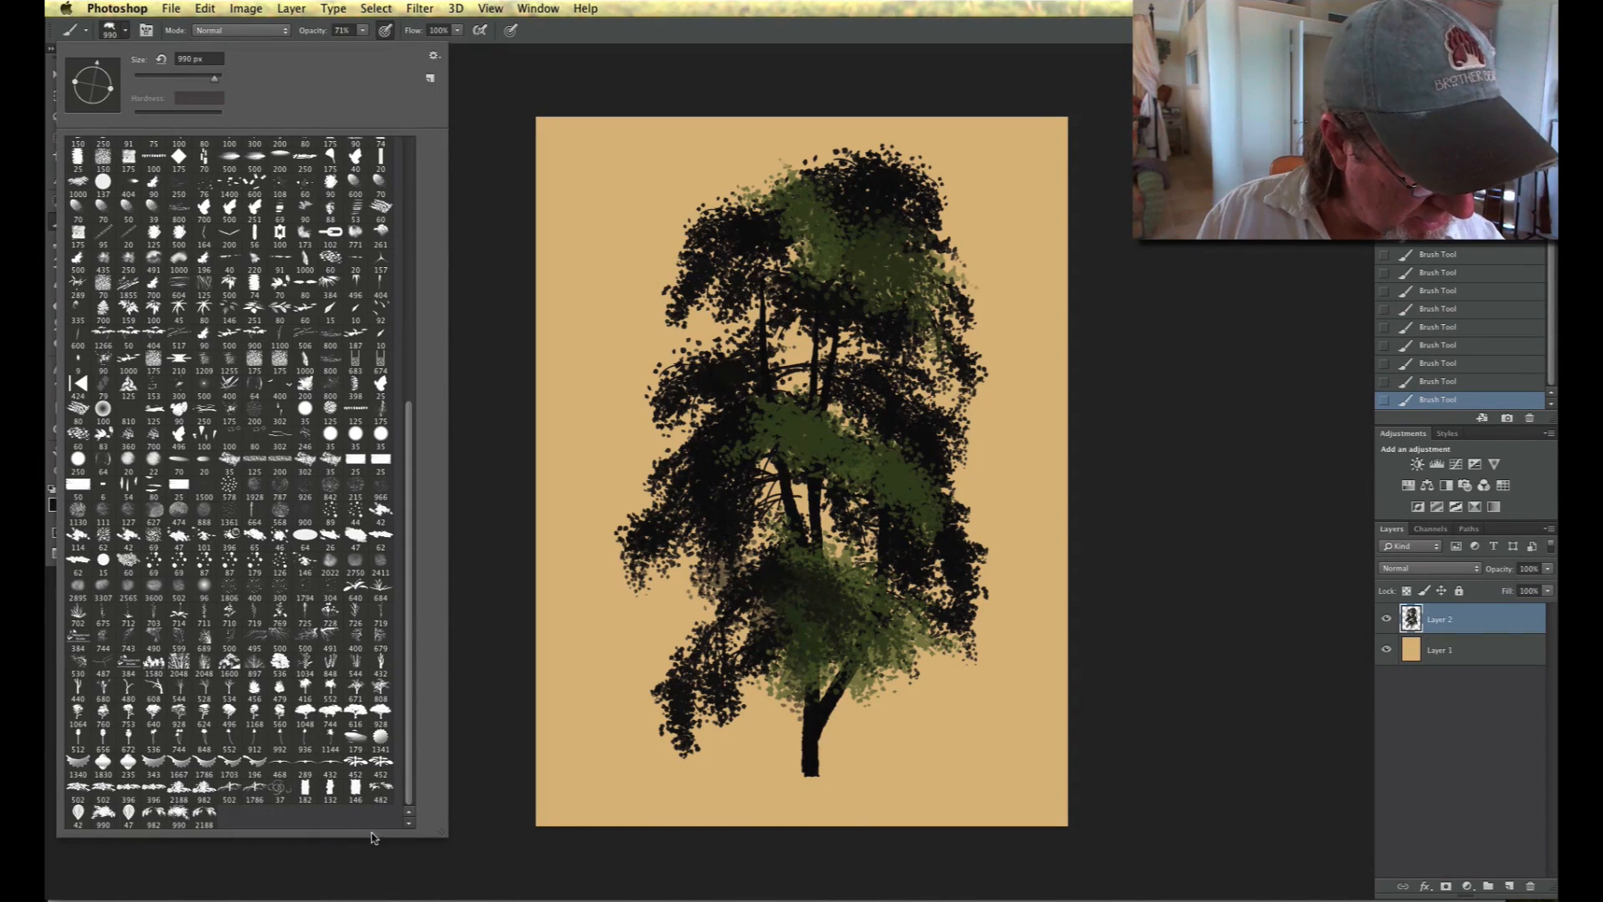
{"action": "left_click", "coordinate": [128, 811]}
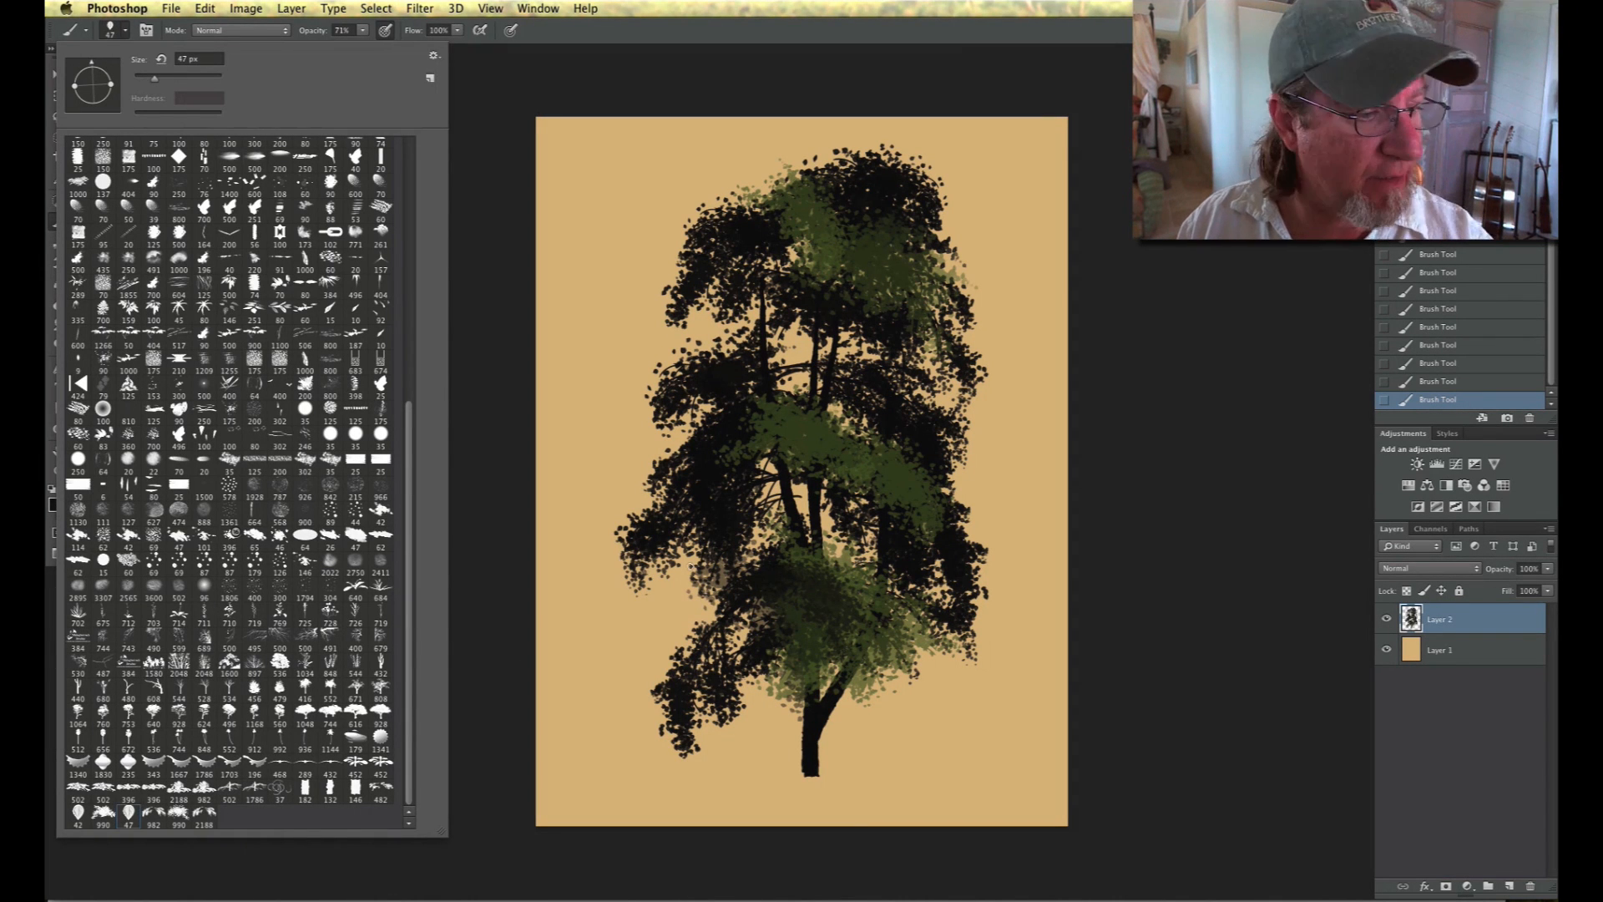
{"action": "left_click", "coordinate": [512, 78]}
{"action": "left_click", "coordinate": [56, 504]}
{"action": "mouse_move", "coordinate": [404, 379]}
{"action": "left_mouse_down"}
{"action": "mouse_move", "coordinate": [433, 369]}
{"action": "mouse_move", "coordinate": [422, 379]}
{"action": "left_mouse_up"}
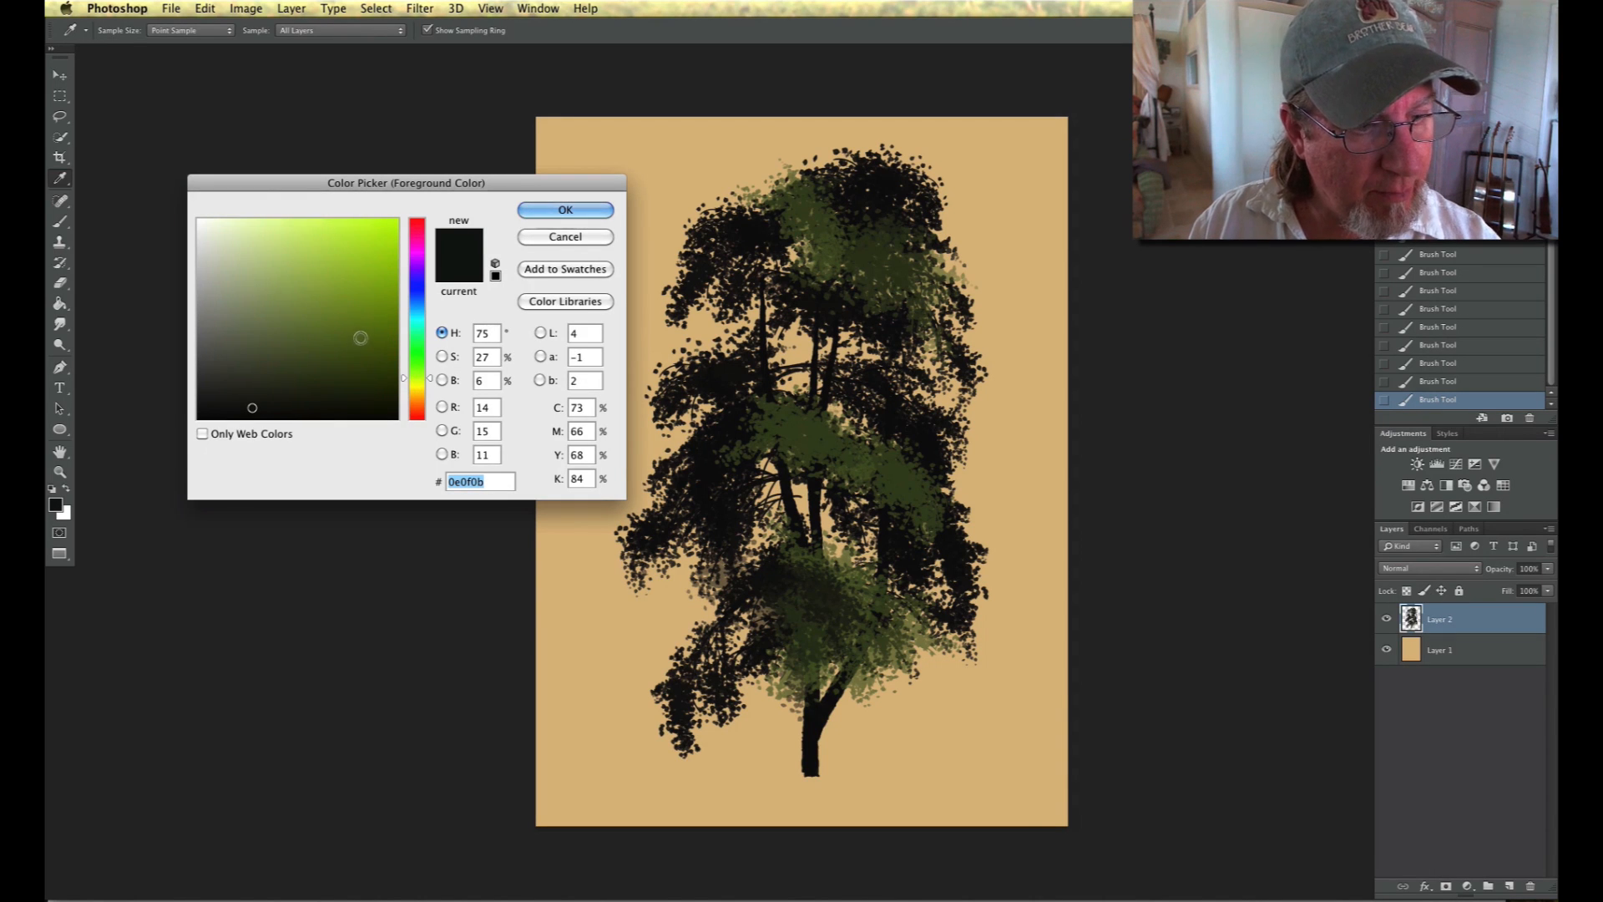
{"action": "left_click", "coordinate": [346, 308]}
{"action": "left_click", "coordinate": [557, 210]}
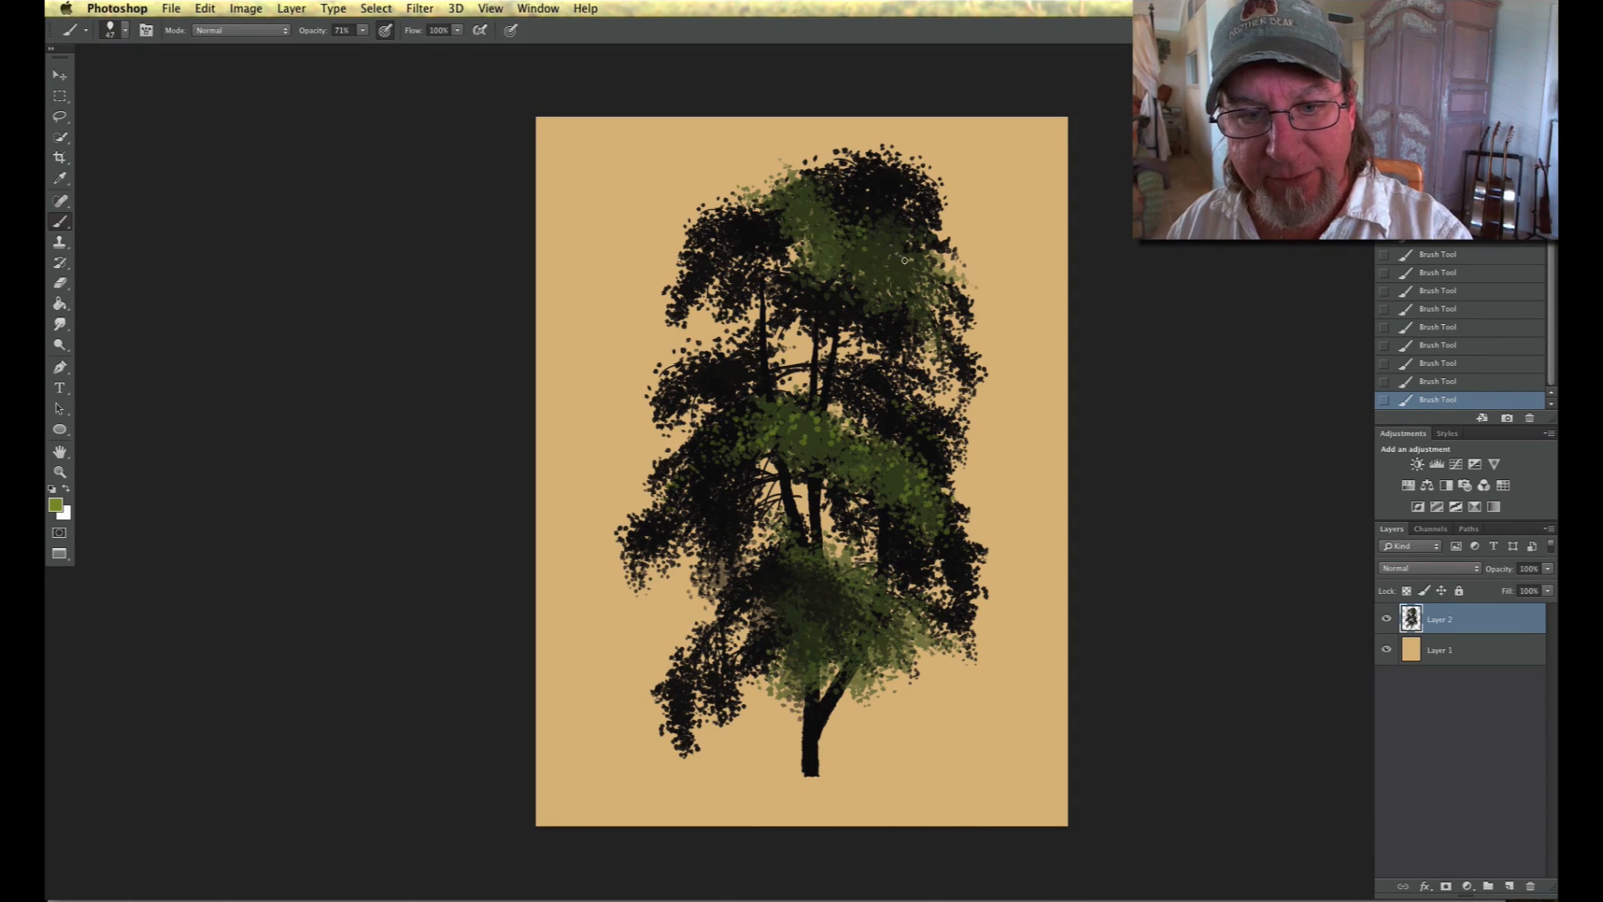
{"action": "left_click_drag", "start_coordinate": [738, 227], "coordinate": [881, 226]}
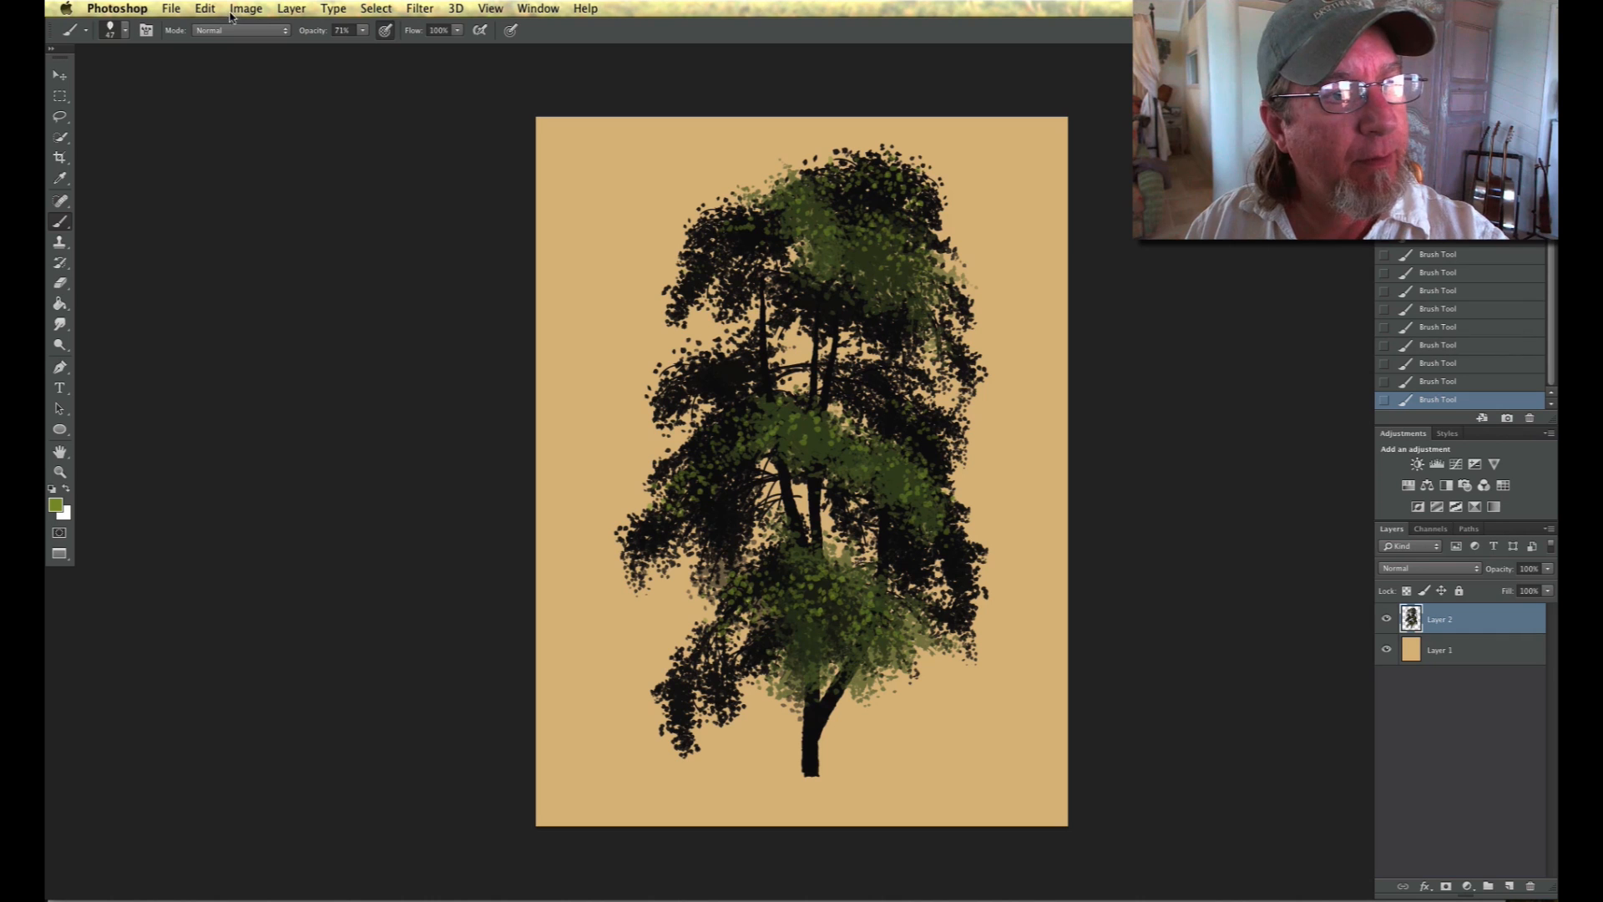
- Enlarge the tree layer with Free Transform, extending its crown and right side past the canvas edges
{"action": "left_click", "coordinate": [200, 8]}
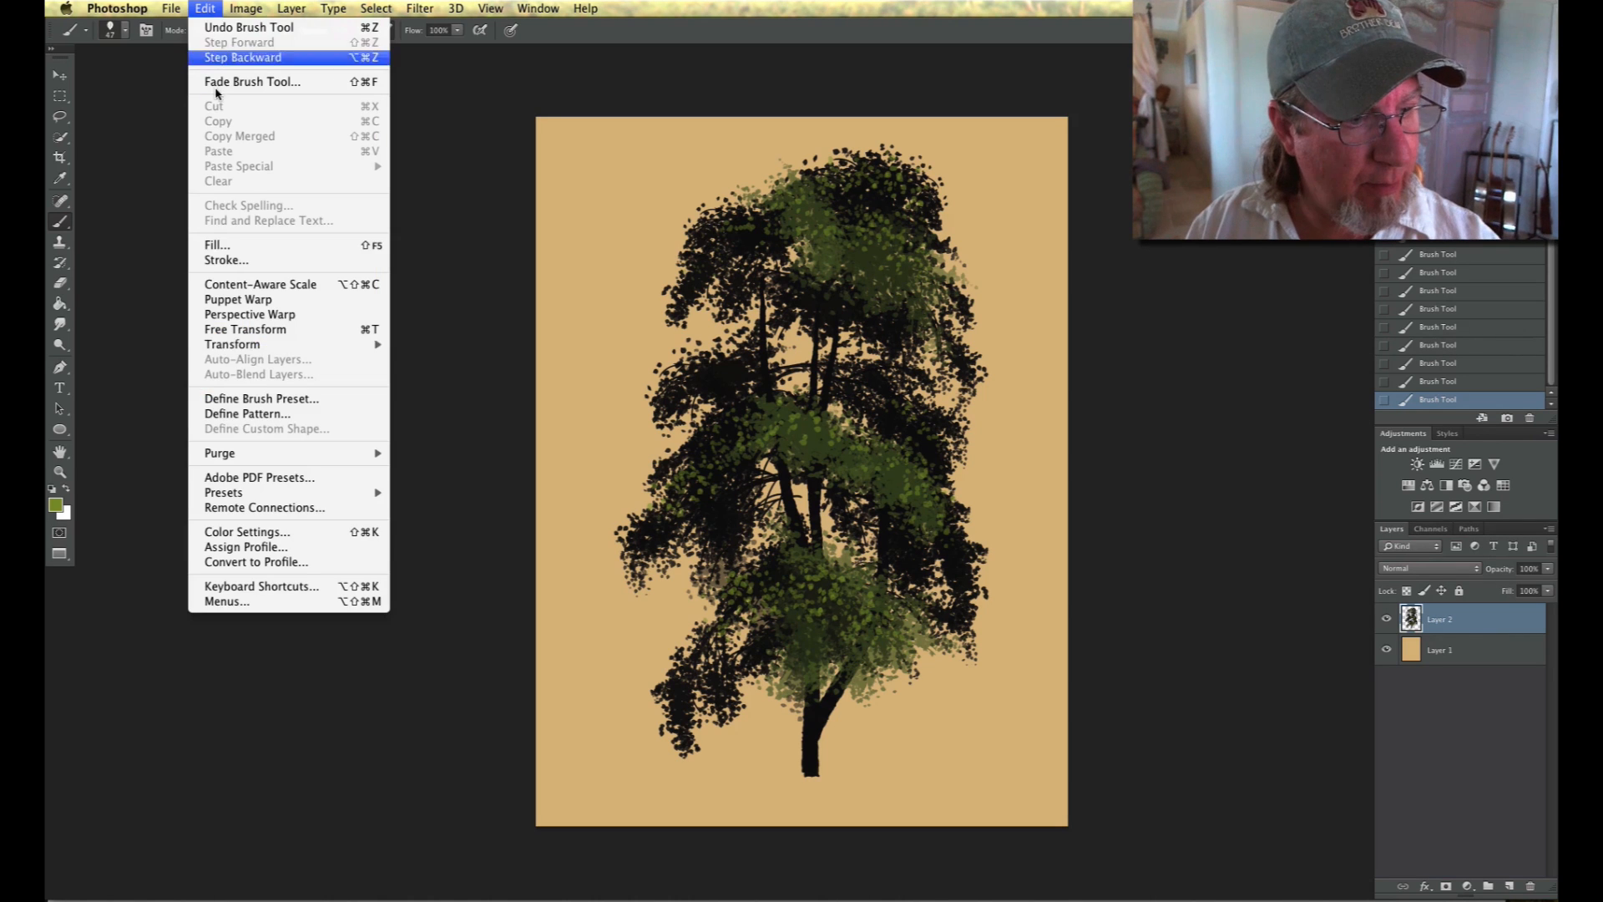
{"action": "left_click", "coordinate": [235, 330]}
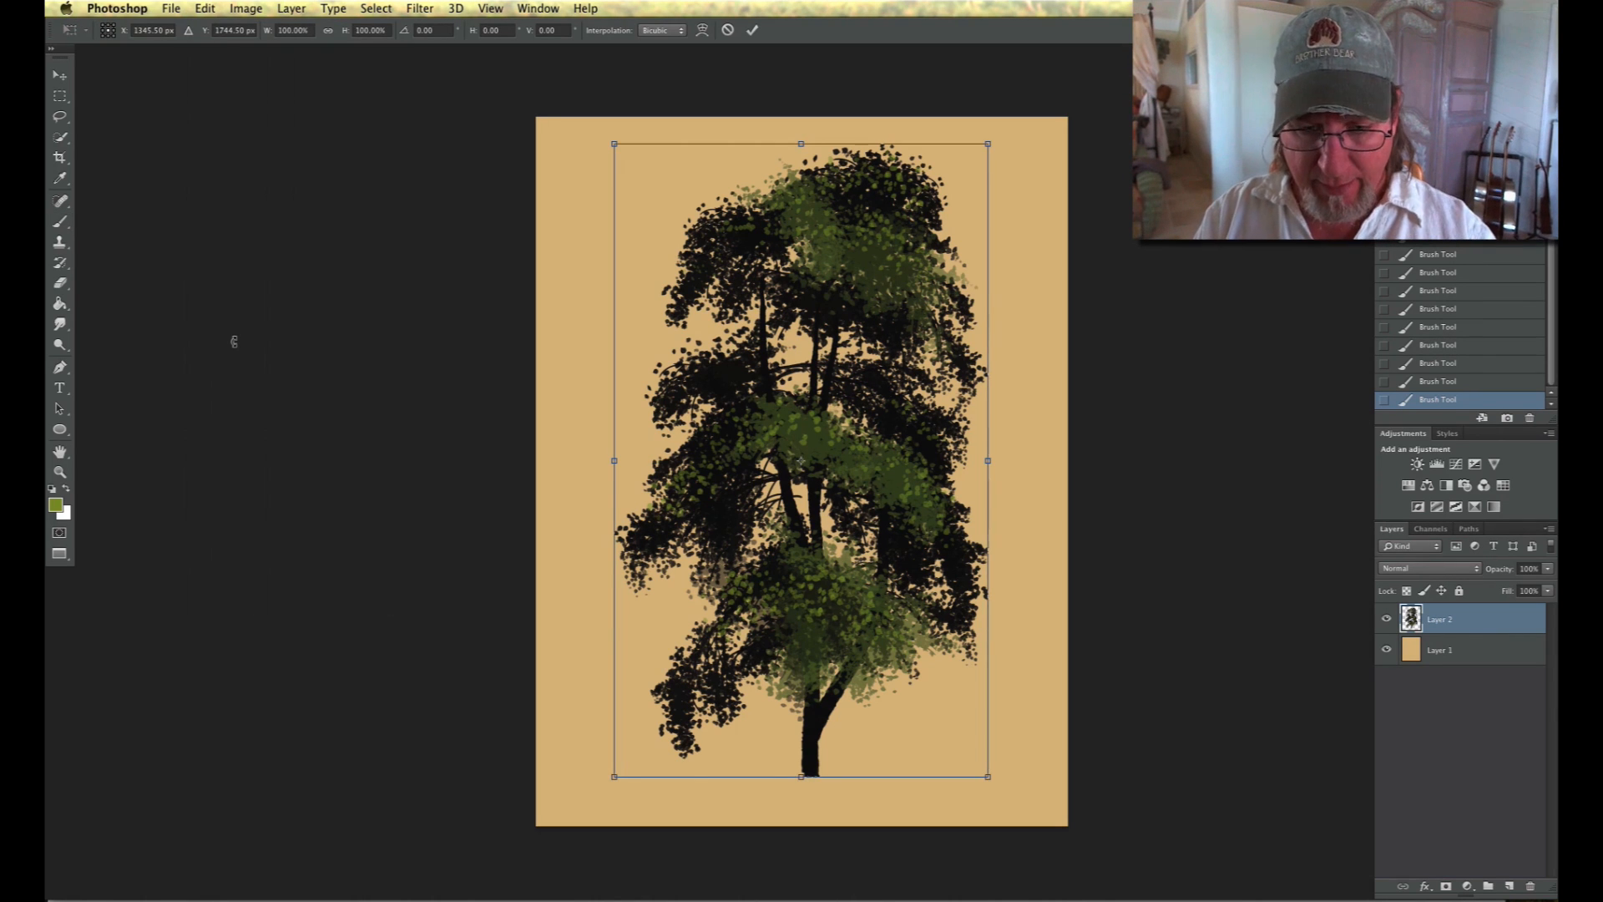
{"action": "key", "text": "super+minus"}
{"action": "key", "text": "super+minus"}
{"action": "left_click_drag", "start_coordinate": [892, 622], "coordinate": [956, 716]}
{"action": "left_click_drag", "start_coordinate": [760, 681], "coordinate": [733, 640]}
{"action": "left_click_drag", "start_coordinate": [922, 455], "coordinate": [952, 455]}
{"action": "mouse_move", "coordinate": [734, 614]}
{"action": "left_mouse_down"}
{"action": "mouse_move", "coordinate": [751, 600]}
{"action": "mouse_move", "coordinate": [732, 587]}
{"action": "left_mouse_up"}
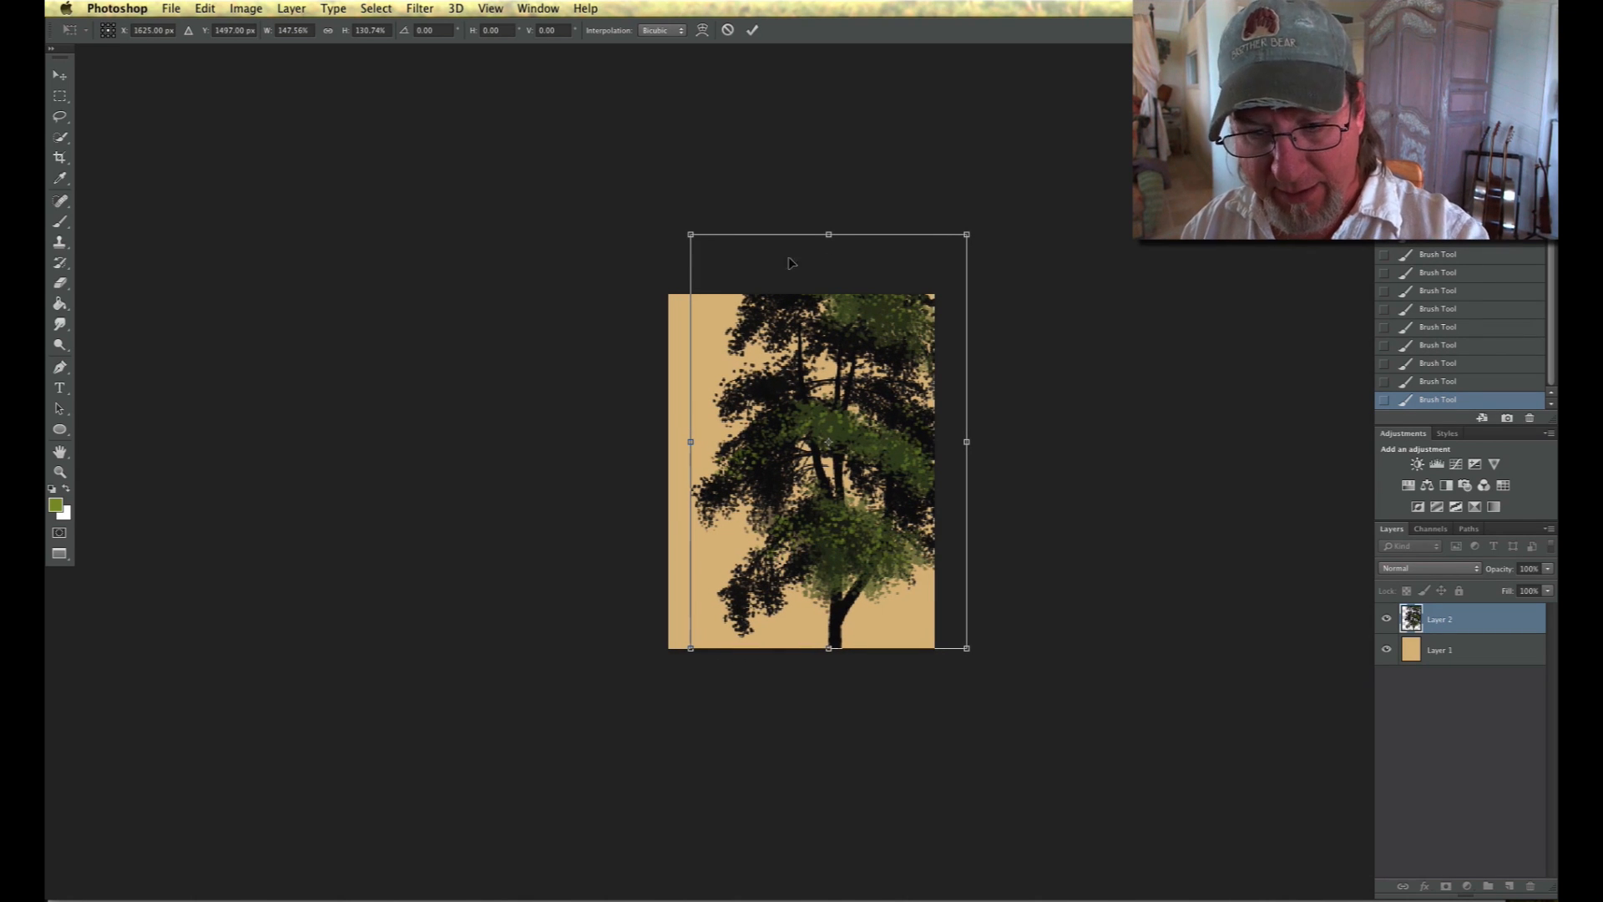
{"action": "left_click_drag", "start_coordinate": [960, 440], "coordinate": [955, 440]}
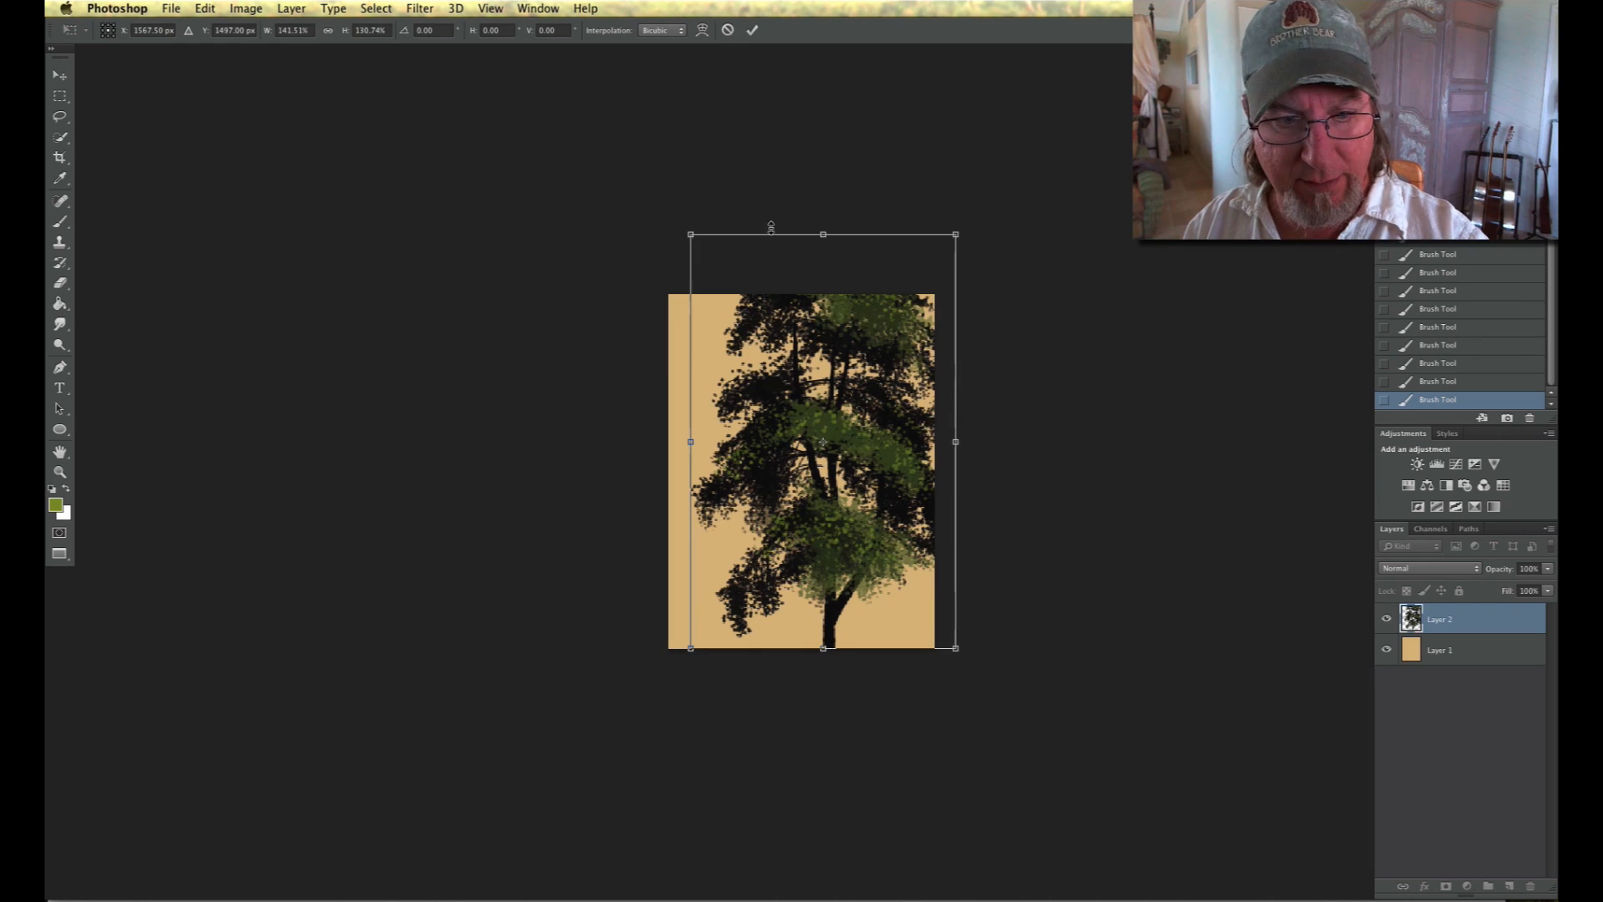
{"action": "left_click_drag", "start_coordinate": [690, 236], "coordinate": [705, 258]}
{"action": "mouse_move", "coordinate": [738, 492]}
{"action": "left_mouse_down"}
{"action": "mouse_move", "coordinate": [720, 492]}
{"action": "mouse_move", "coordinate": [736, 496]}
{"action": "left_mouse_up"}
{"action": "key", "text": "Return"}
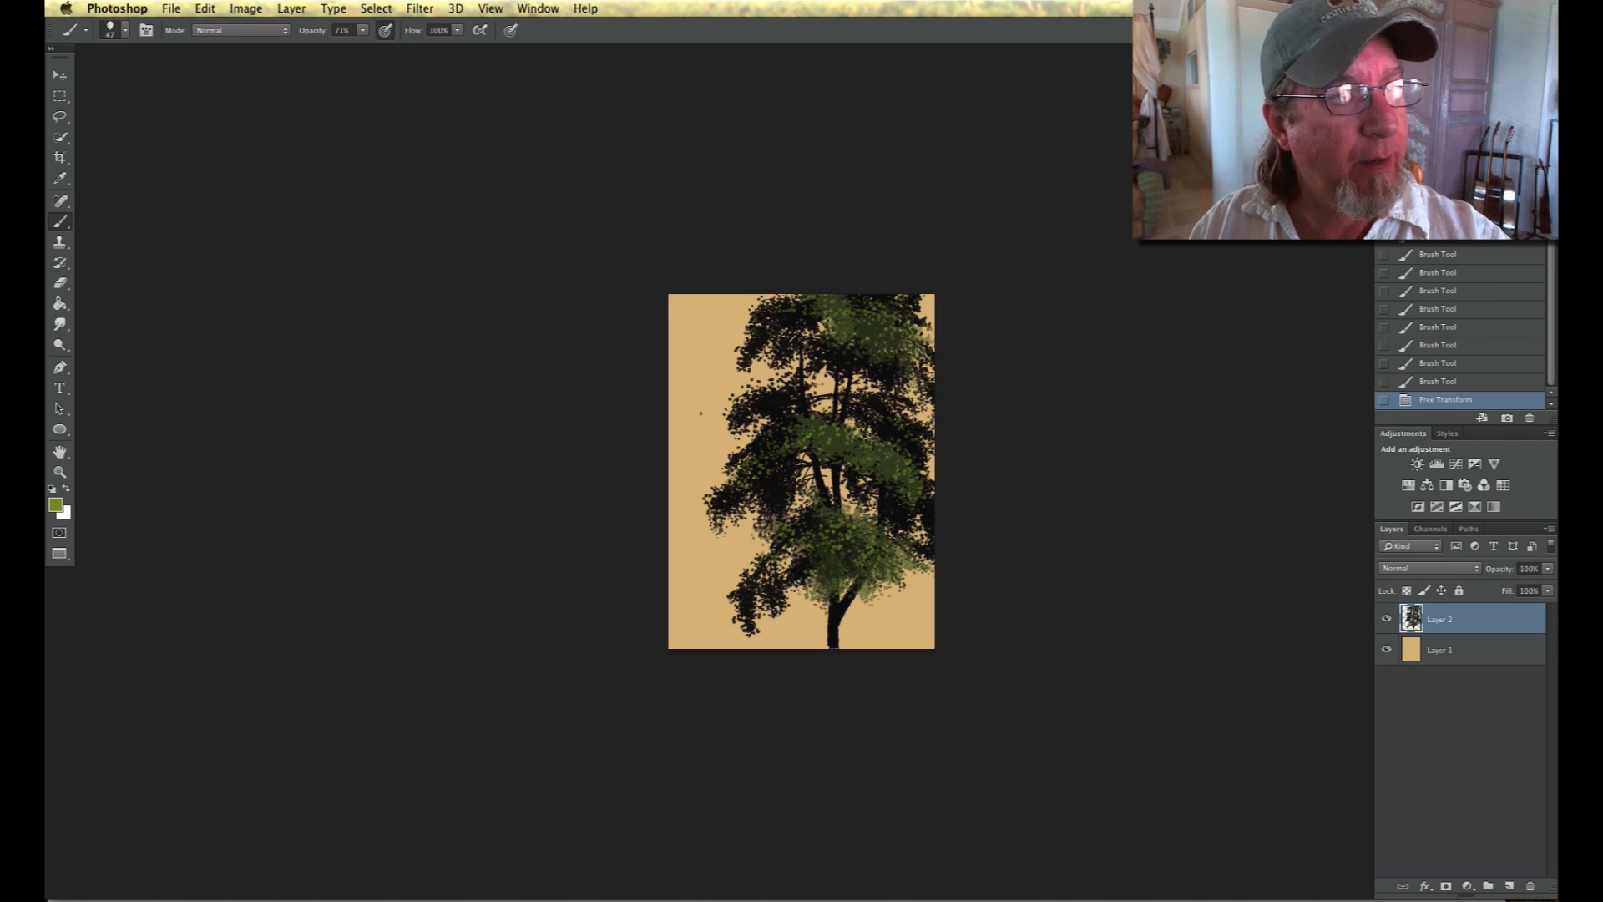
- Move the enlarged tree slightly down on the canvas, keeping the trunk base at the lower edge
{"action": "left_click", "coordinate": [60, 75]}
{"action": "left_click_drag", "start_coordinate": [738, 584], "coordinate": [730, 596]}
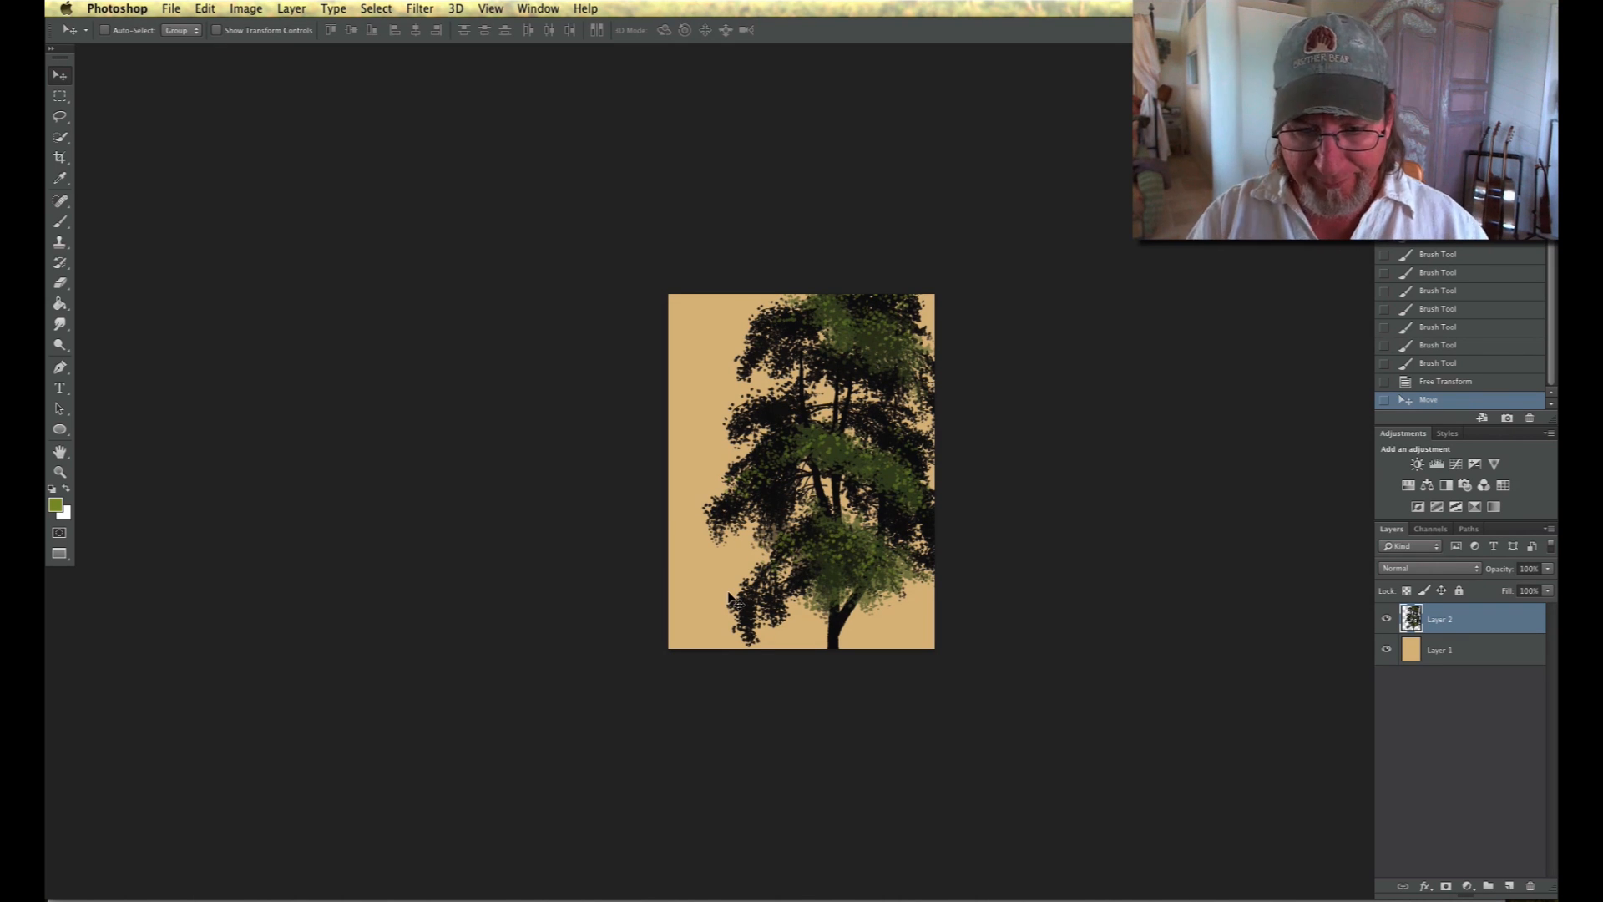
{"action": "key", "text": "super+plus"}
- Add a new layer directly above the tan background layer and set the foreground color to pale peach f7dba9
{"action": "left_click", "coordinate": [1443, 652]}
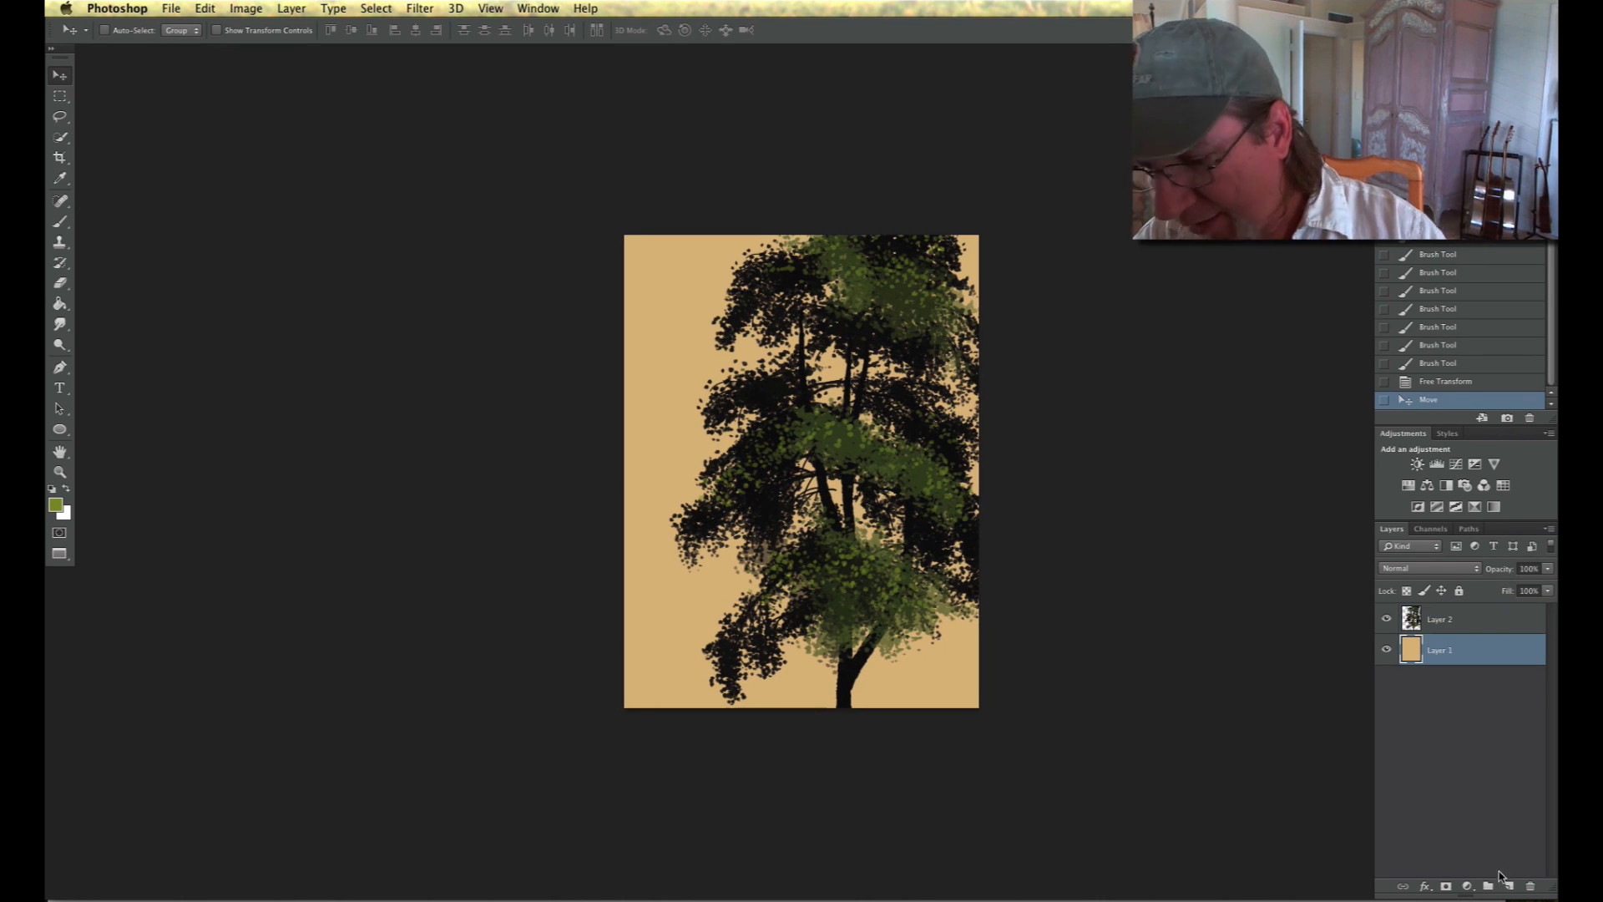
{"action": "left_click", "coordinate": [1506, 884]}
{"action": "left_click", "coordinate": [56, 505]}
{"action": "left_click", "coordinate": [629, 600]}
{"action": "left_click", "coordinate": [260, 224]}
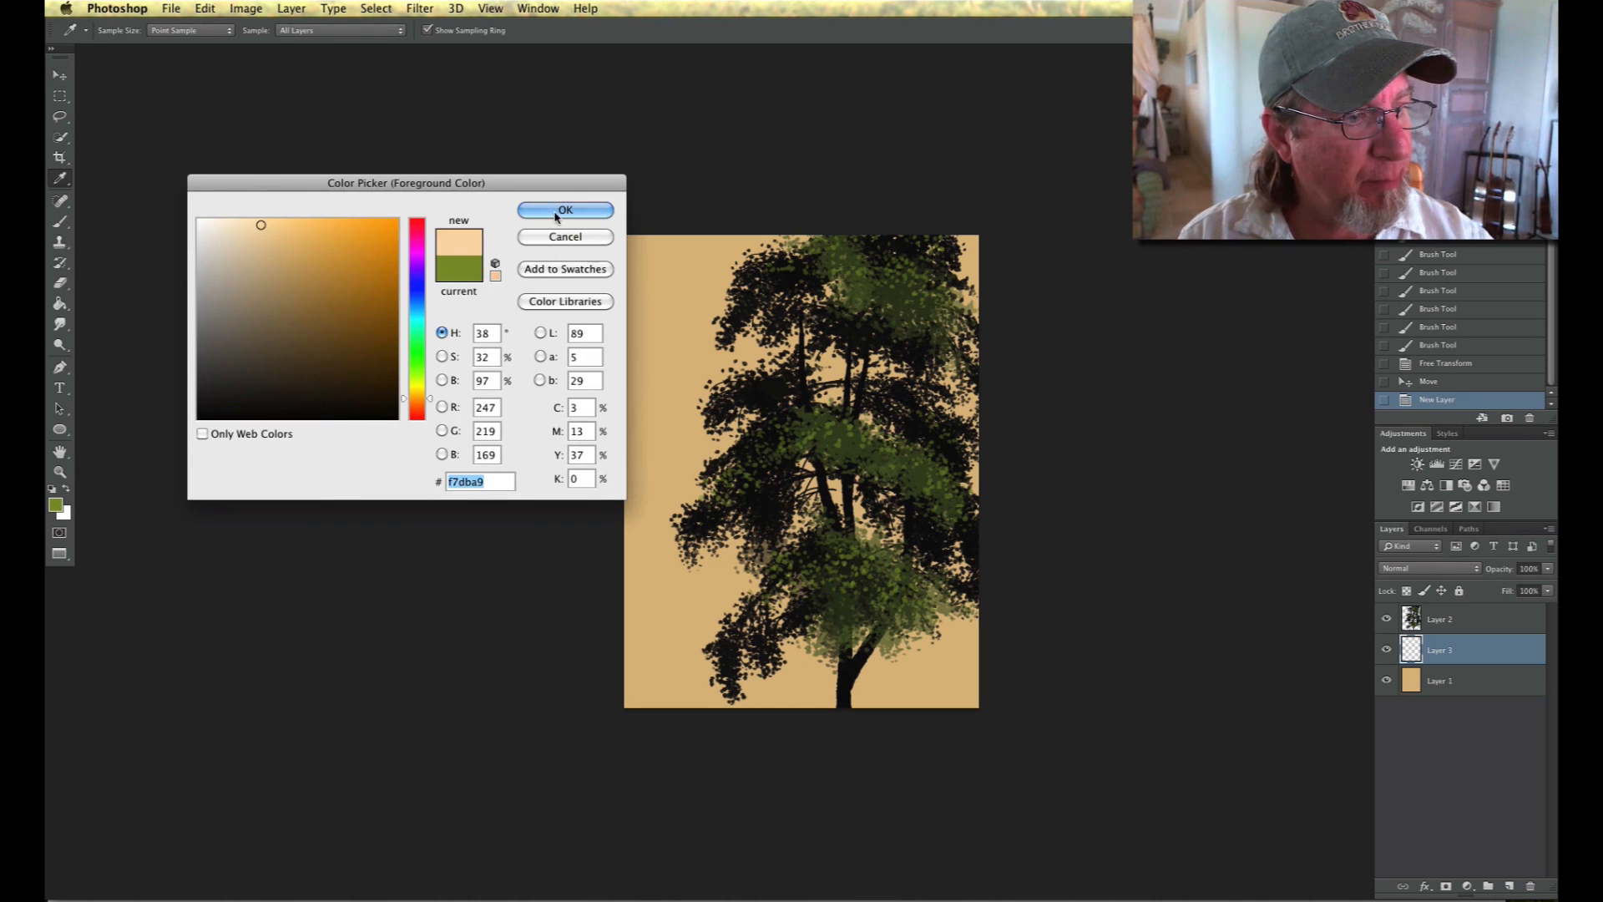
{"action": "left_click", "coordinate": [555, 211]}
- Draw two pale peach gradients fading upward from the canvas's lower part on the new layer behind the tree
{"action": "left_click", "coordinate": [60, 304]}
{"action": "left_click_drag", "start_coordinate": [59, 307], "coordinate": [125, 303]}
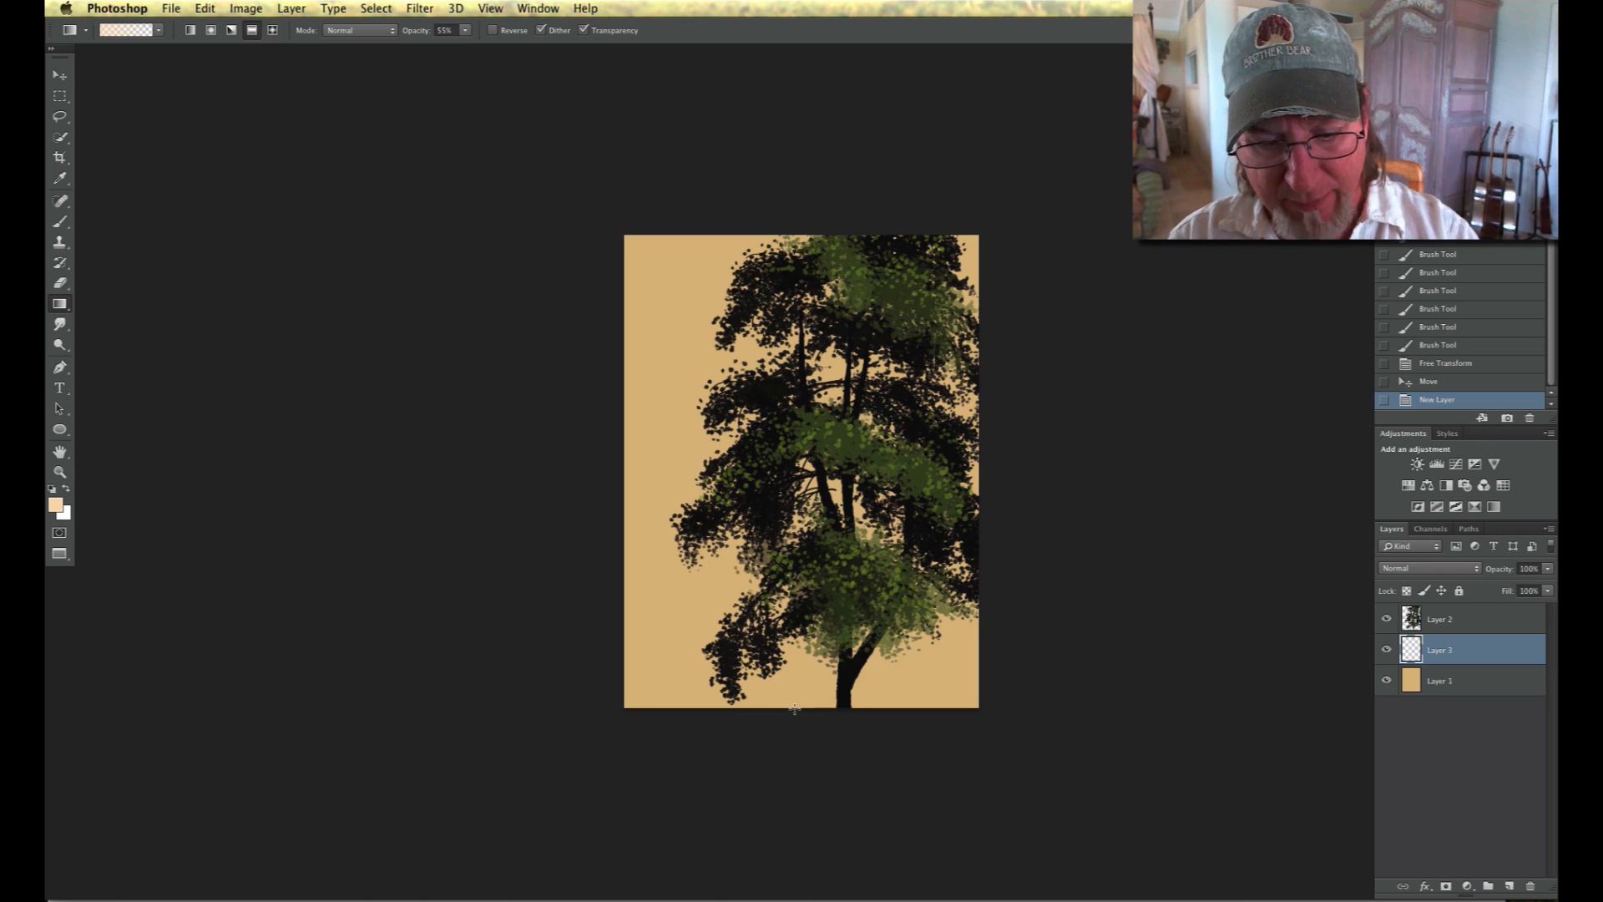
{"action": "left_click_drag", "start_coordinate": [801, 561], "coordinate": [793, 397]}
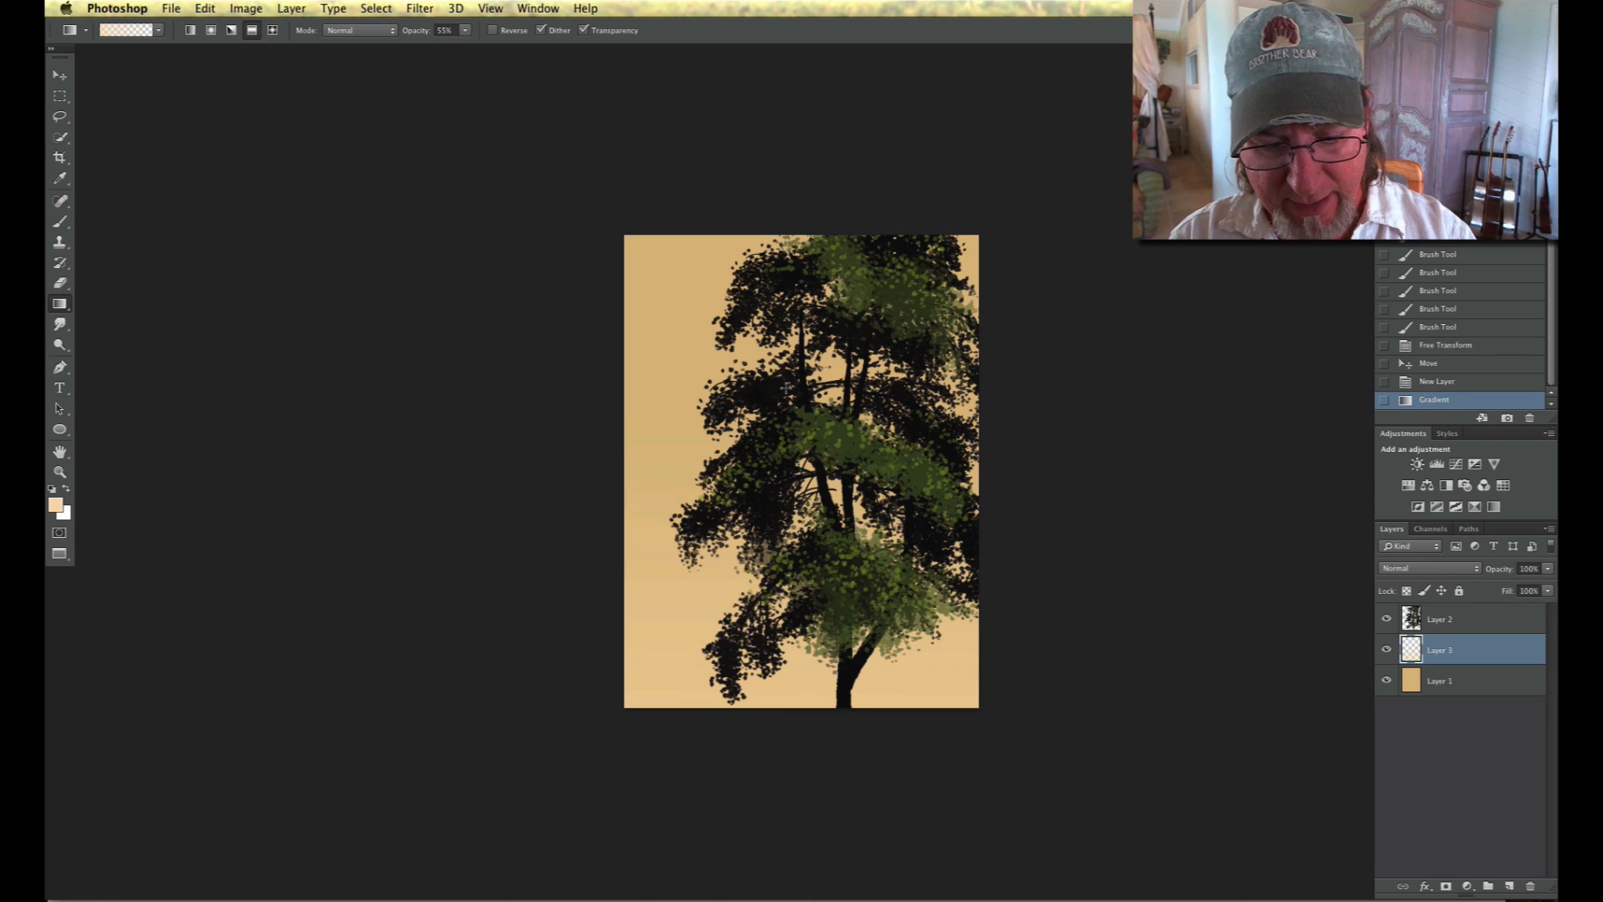
{"action": "left_click_drag", "start_coordinate": [778, 711], "coordinate": [778, 710]}
- Add a new layer above the tree and draw a pale peach gradient upward from the canvas's lower edge as haze
{"action": "left_click", "coordinate": [1463, 624]}
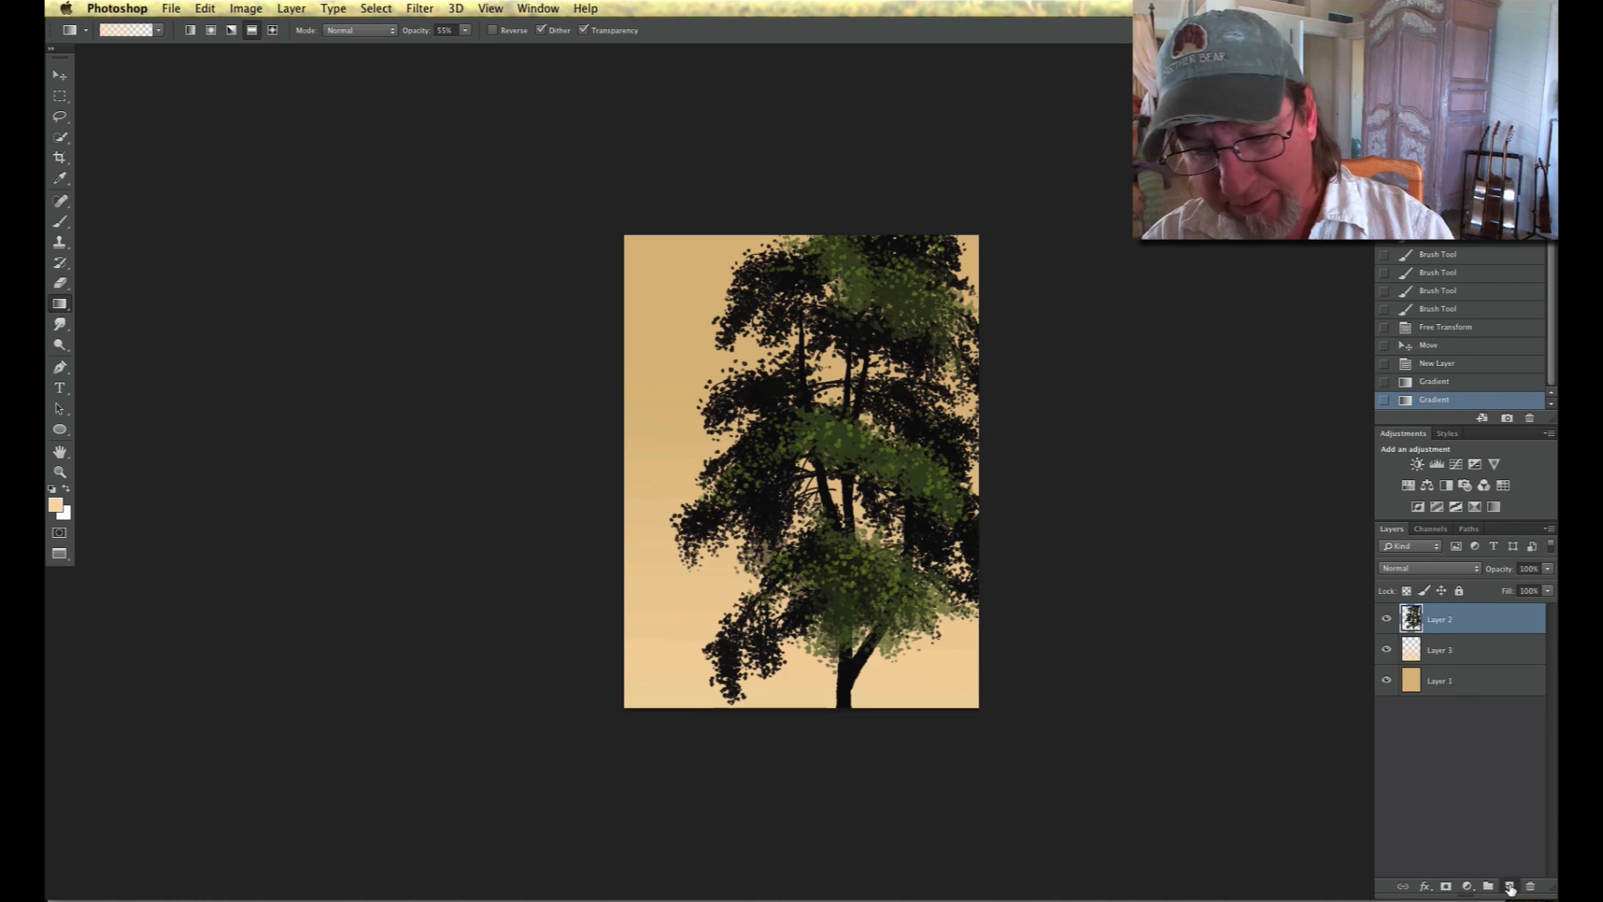
{"action": "left_click", "coordinate": [1508, 885]}
{"action": "left_click_drag", "start_coordinate": [776, 710], "coordinate": [777, 413]}
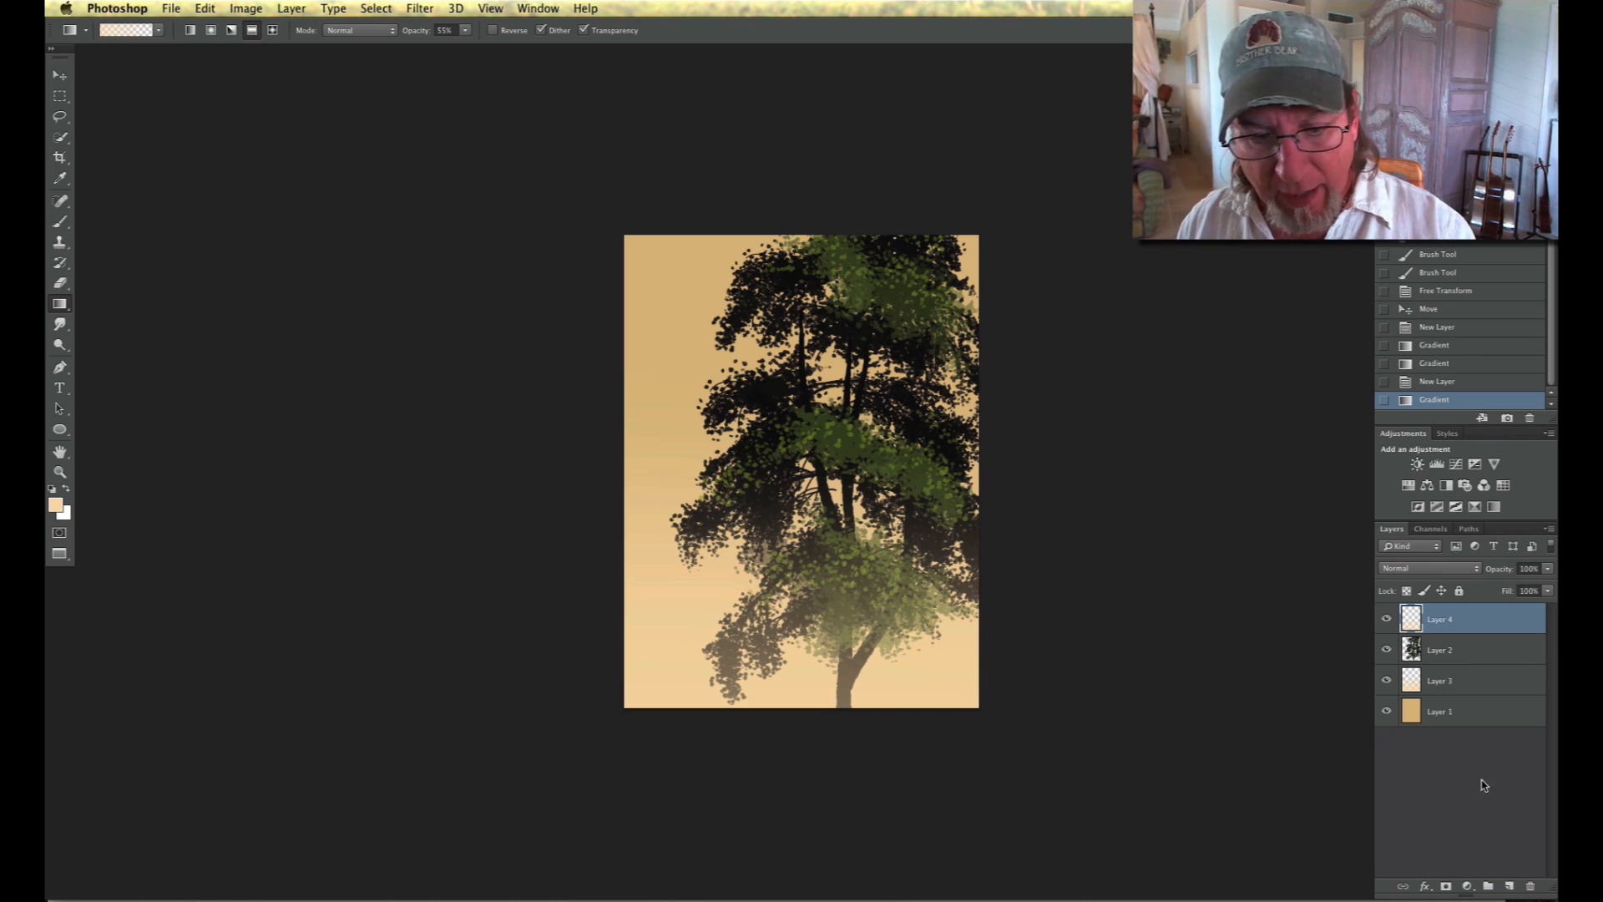
- Lock the transparent pixels of the tree layer, Layer 2, and set the foreground color to dark red
{"action": "left_click", "coordinate": [1445, 660]}
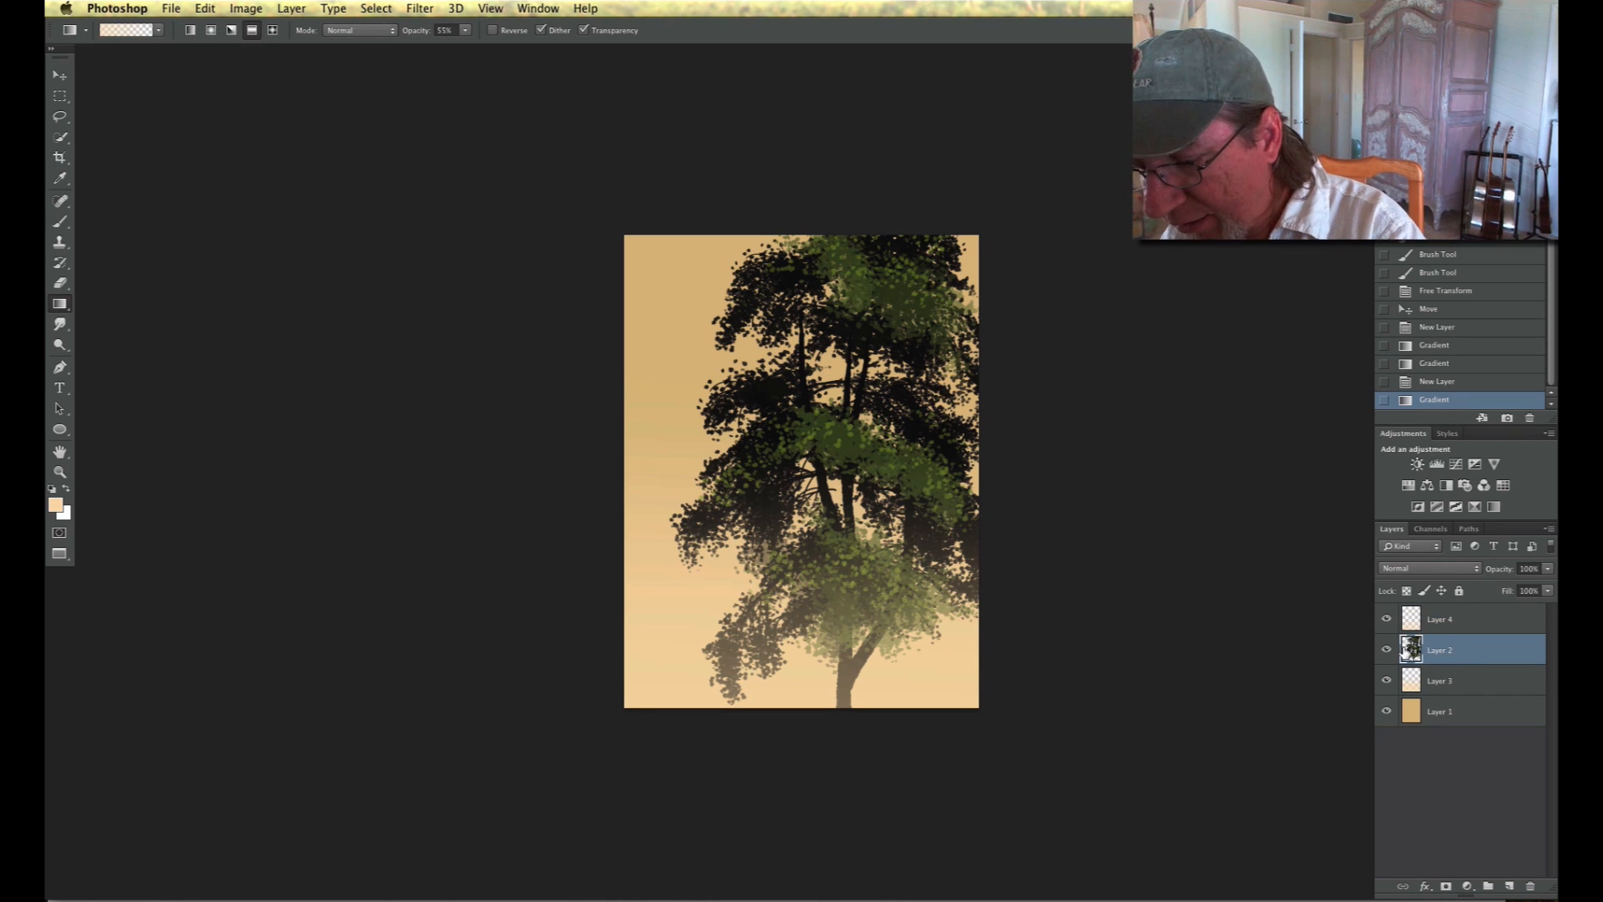
{"action": "left_click", "coordinate": [1406, 590]}
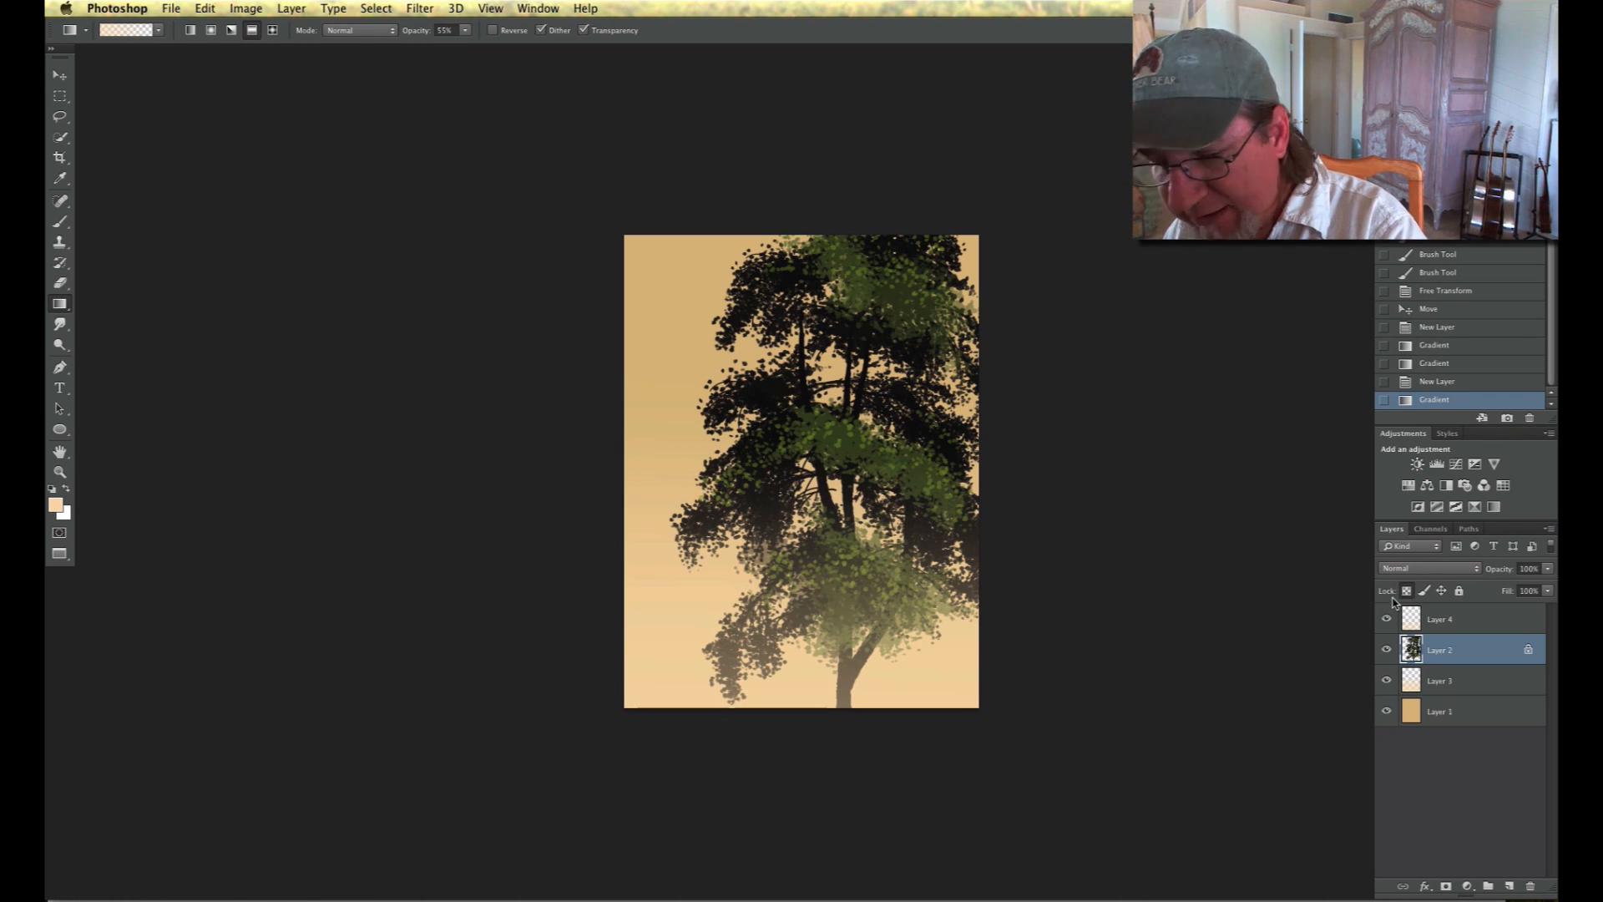
{"action": "left_click", "coordinate": [56, 505]}
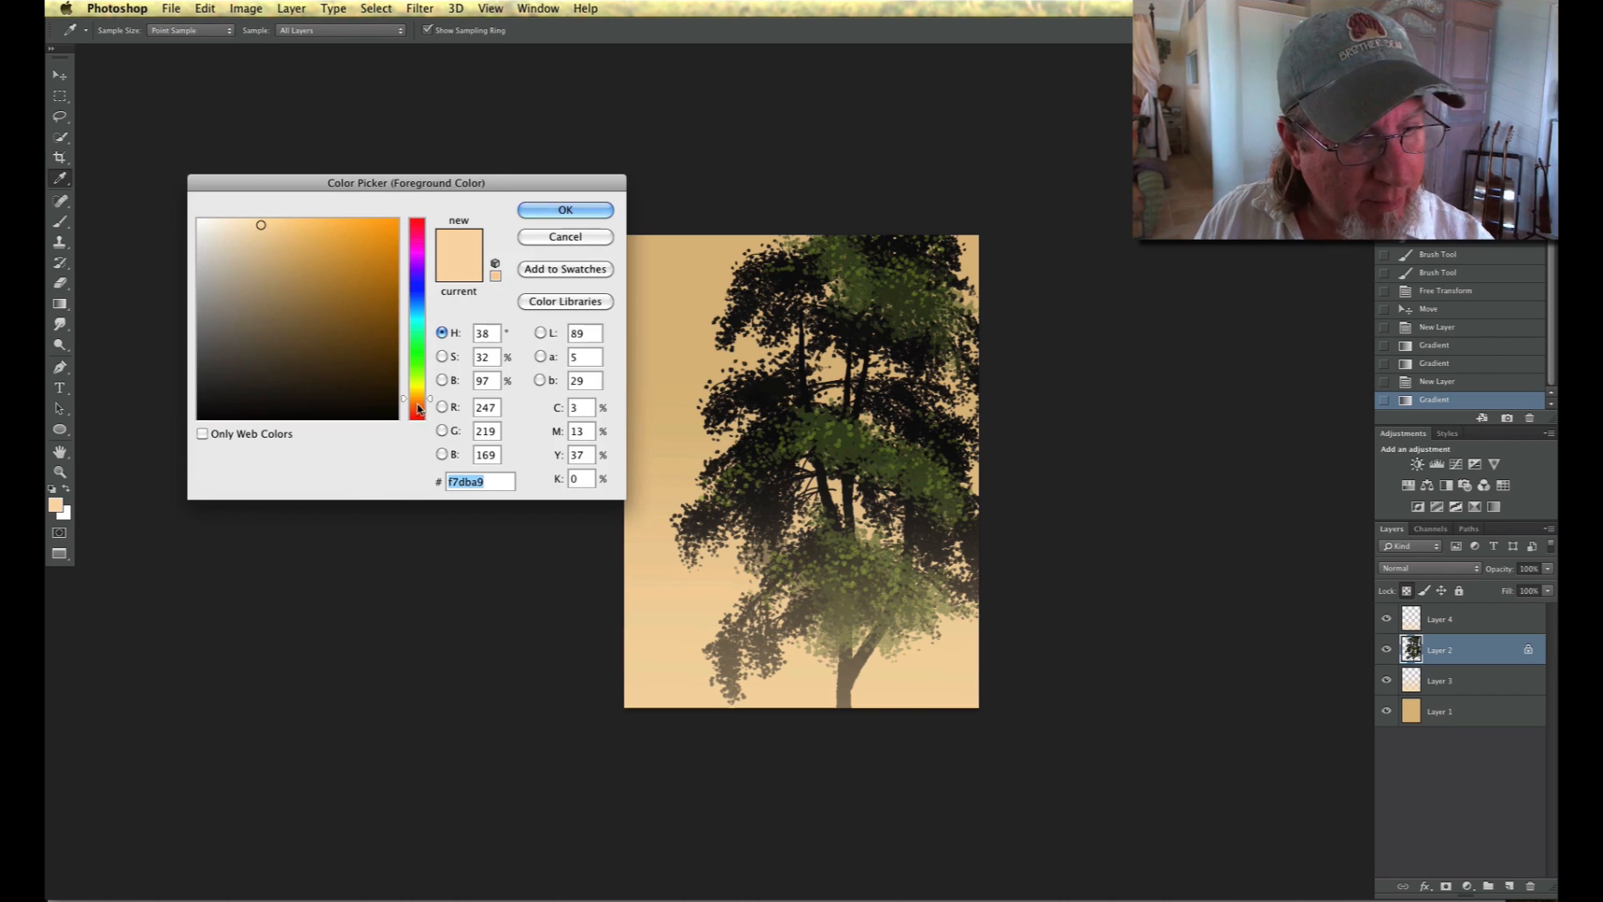
{"action": "left_click", "coordinate": [418, 412]}
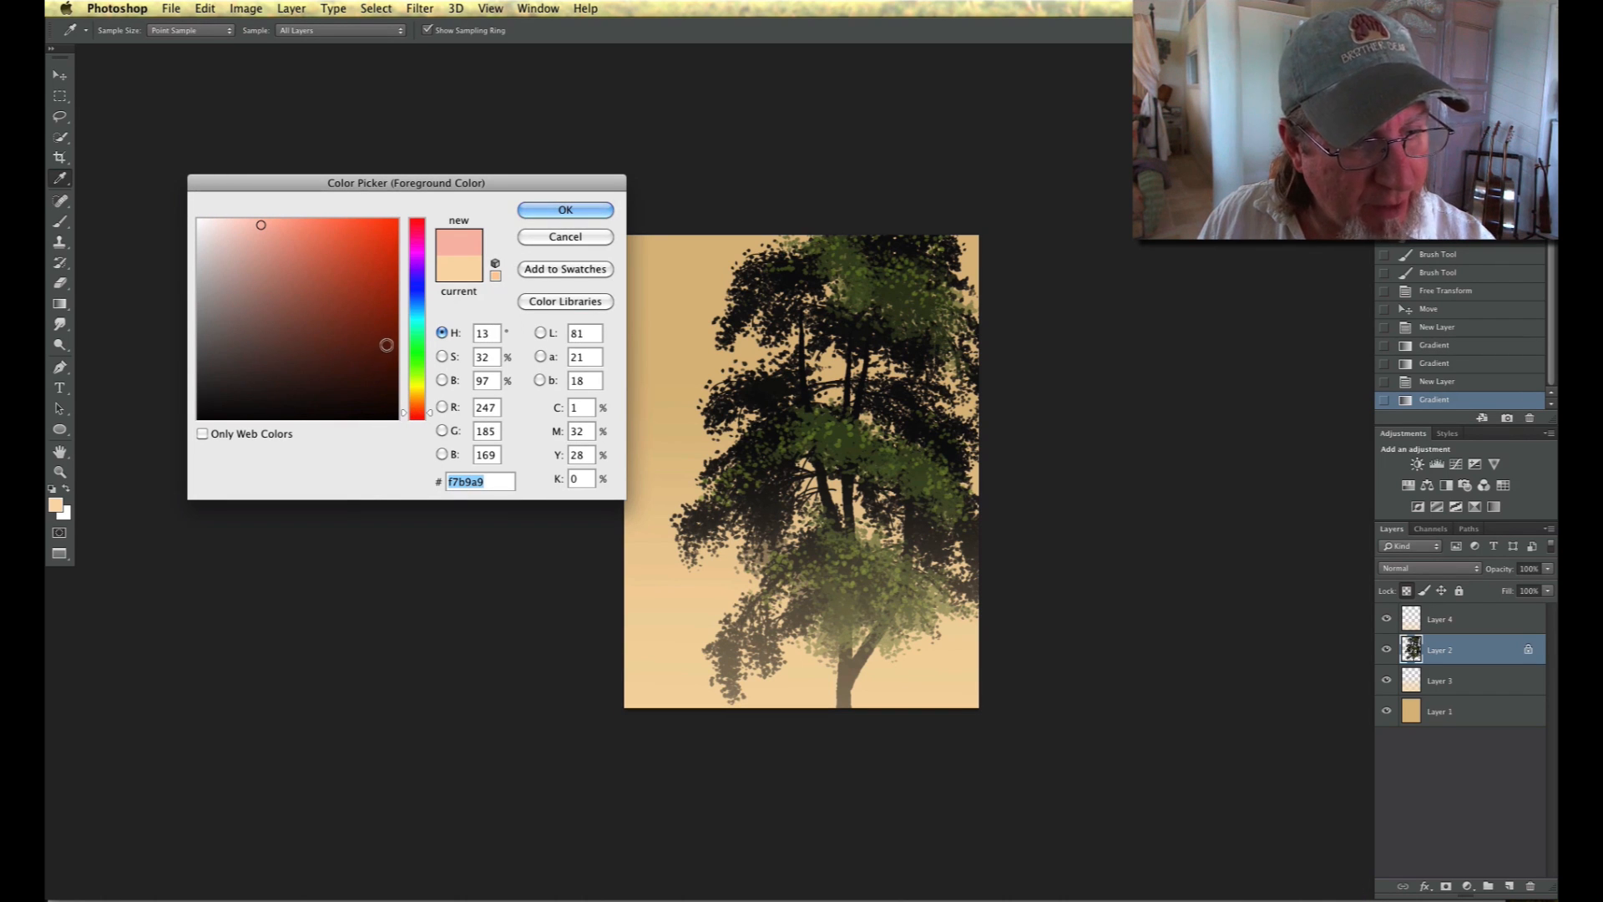
{"action": "left_click", "coordinate": [365, 338]}
{"action": "left_click", "coordinate": [547, 210]}
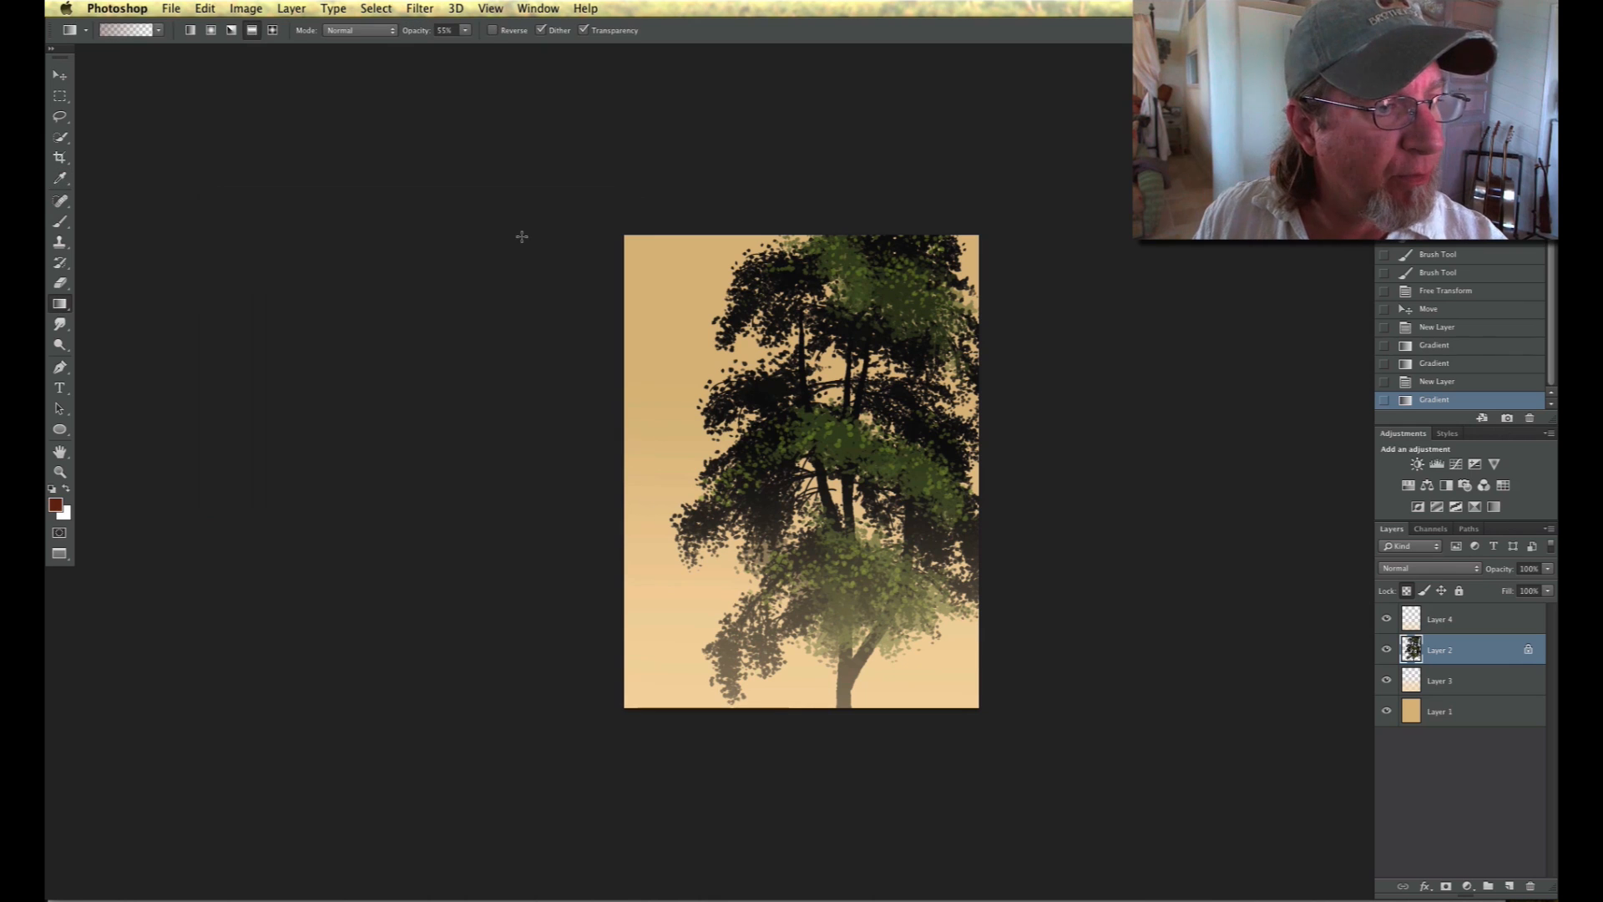
- Choose a soft round brush with 0% hardness and enlarge it to about 414 px
{"action": "left_click", "coordinate": [67, 221]}
{"action": "right_click", "coordinate": [138, 74]}
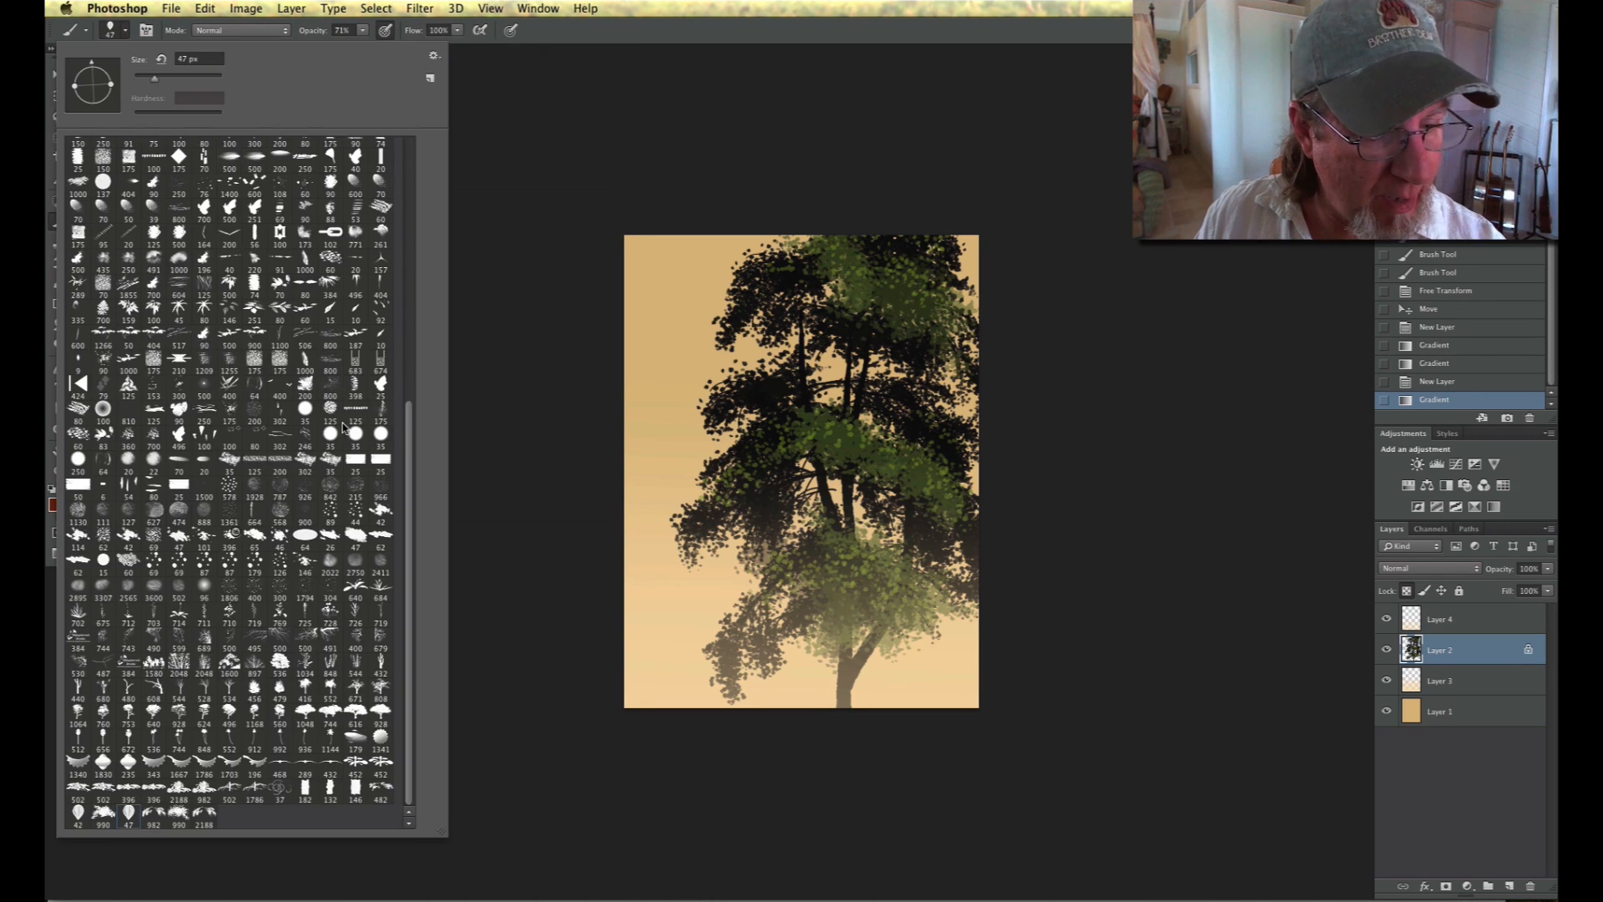
{"action": "scroll", "coordinate": [404, 476], "scroll_direction": "up", "scroll_amount": 5}
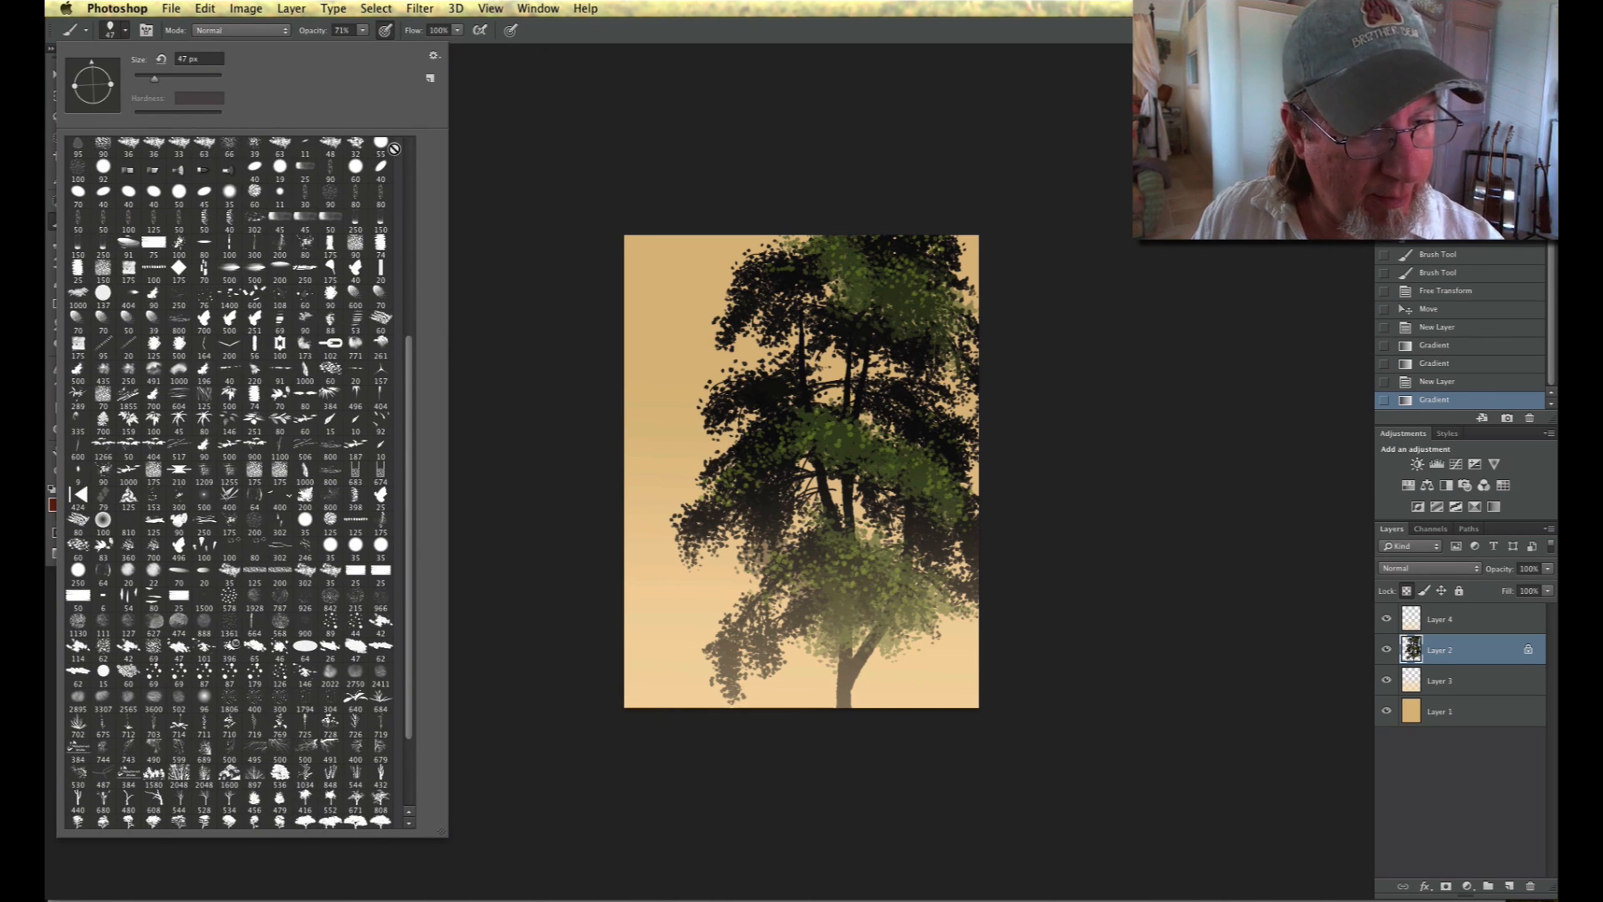
{"action": "scroll", "coordinate": [412, 485], "scroll_direction": "up", "scroll_amount": 10}
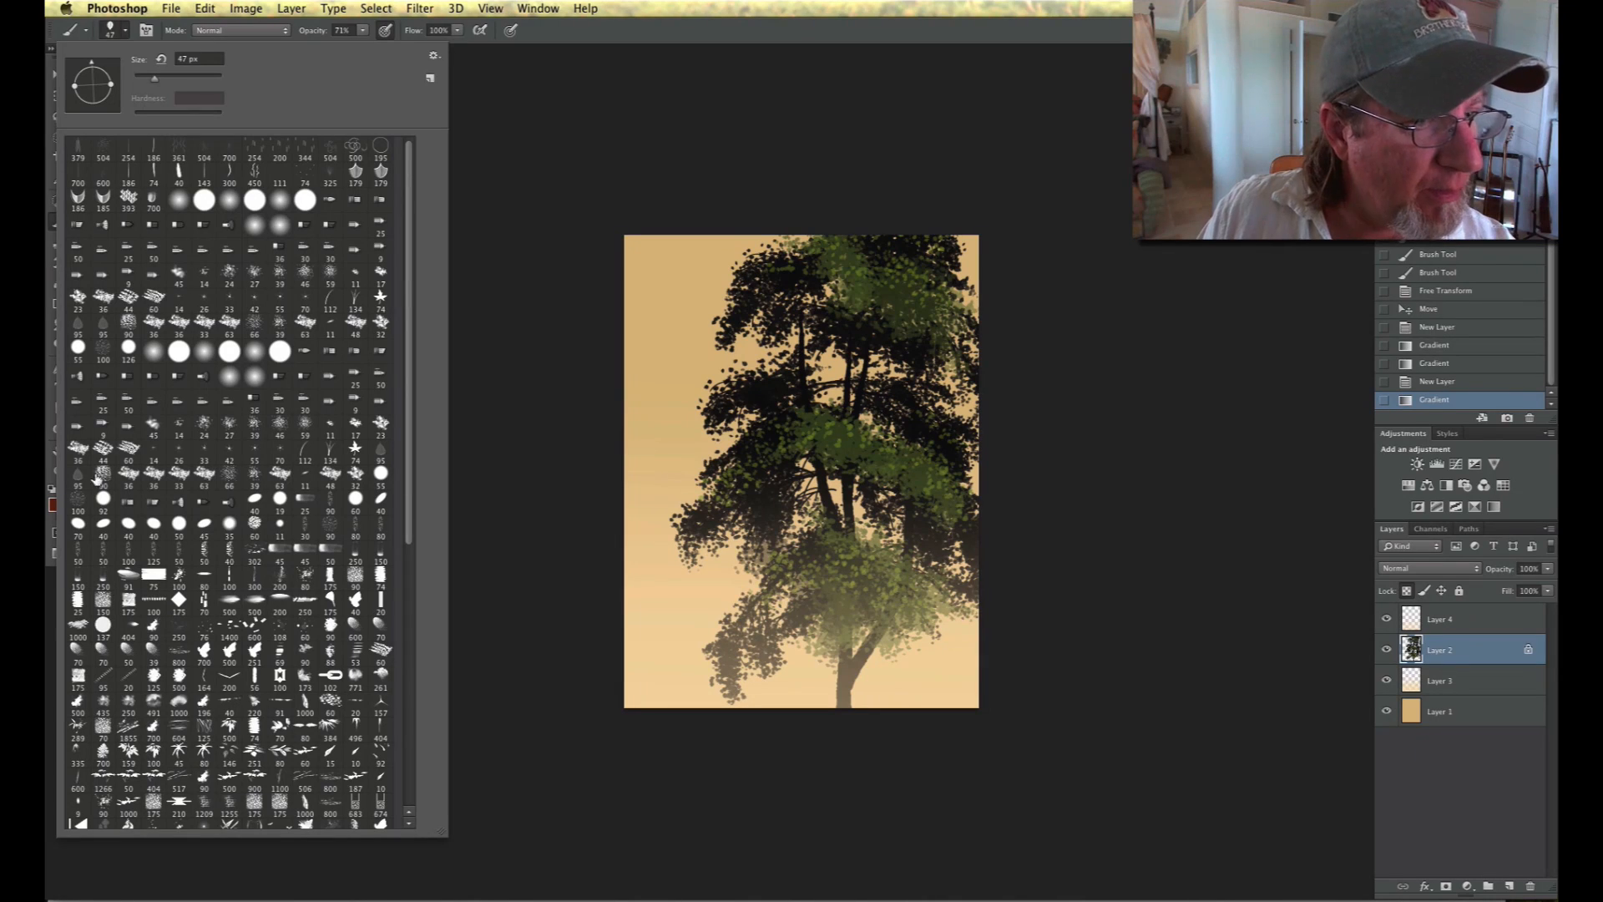
{"action": "left_click", "coordinate": [179, 199]}
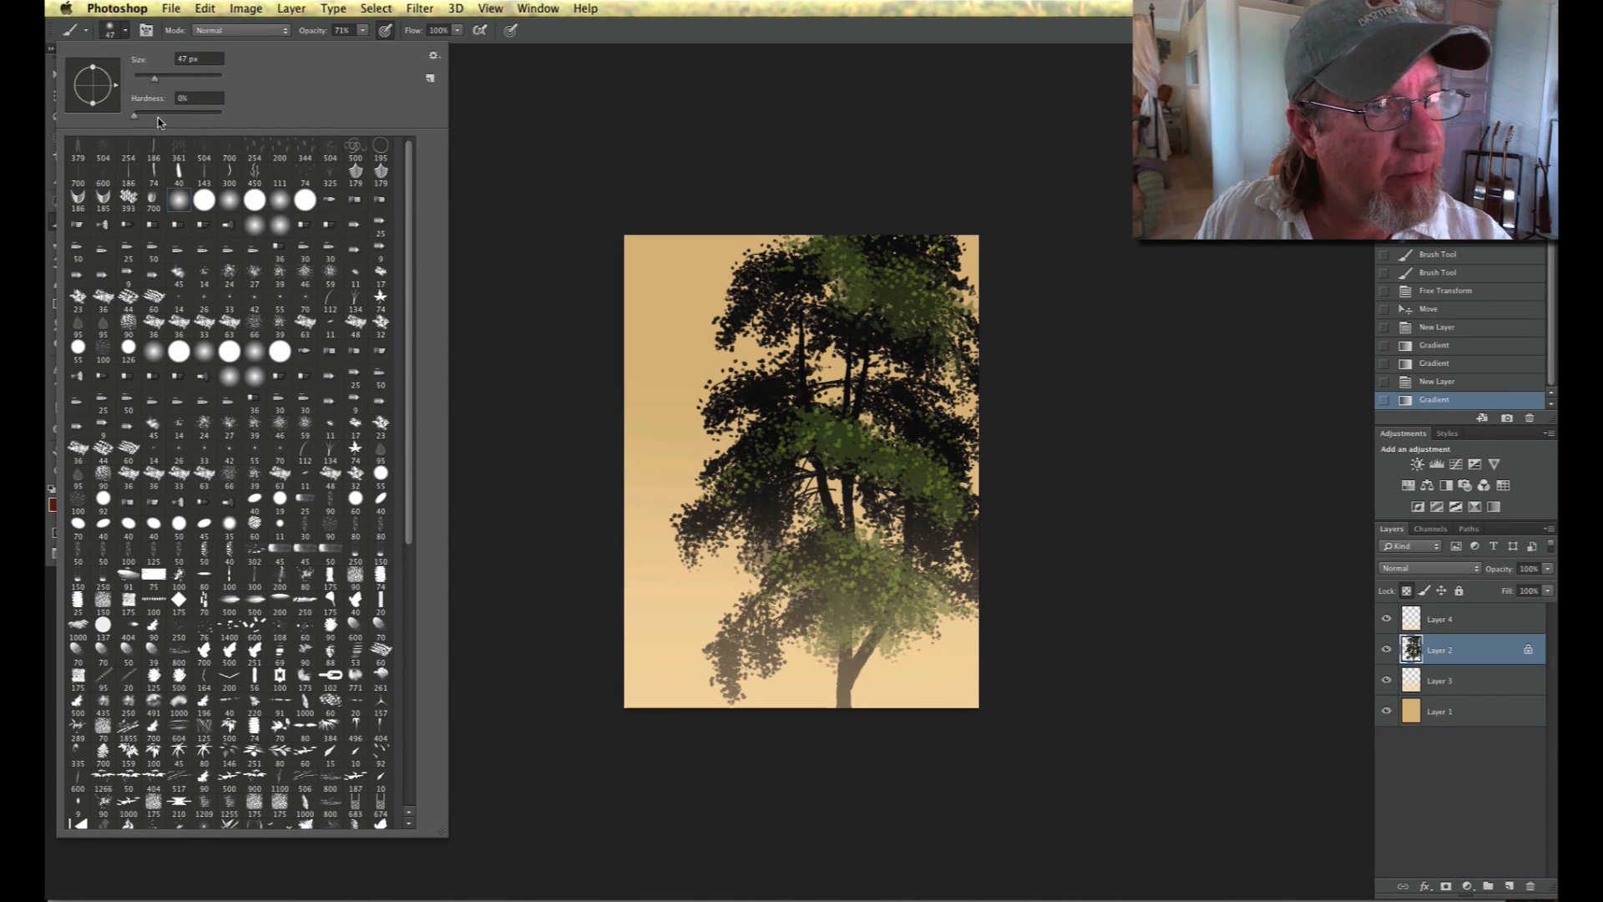
{"action": "left_click", "coordinate": [209, 79]}
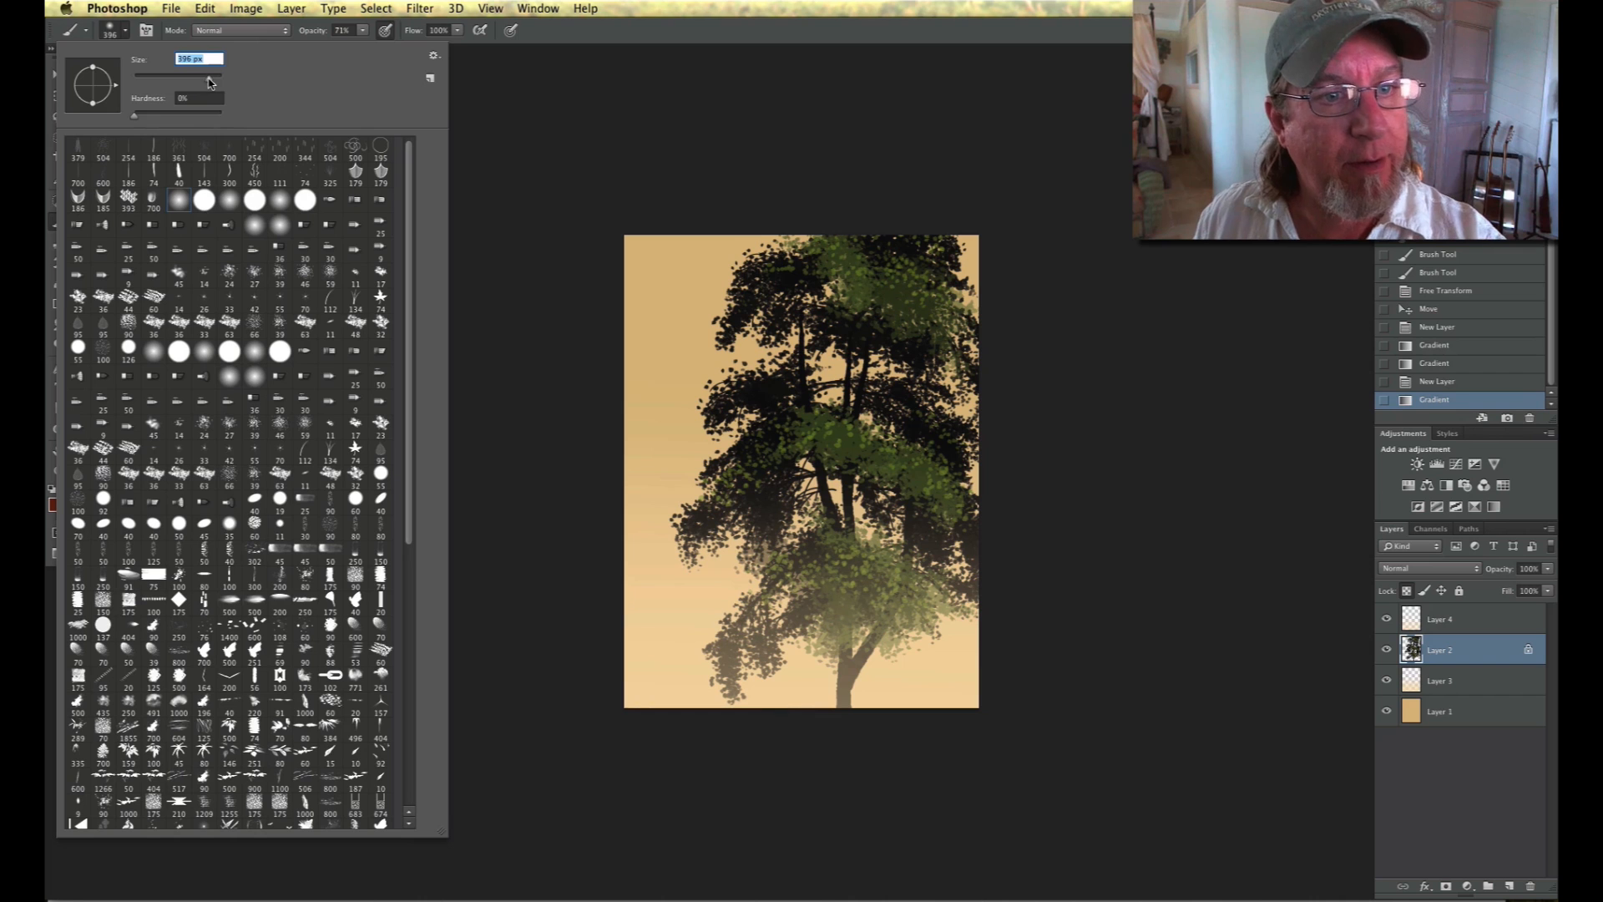
{"action": "left_click", "coordinate": [529, 122]}
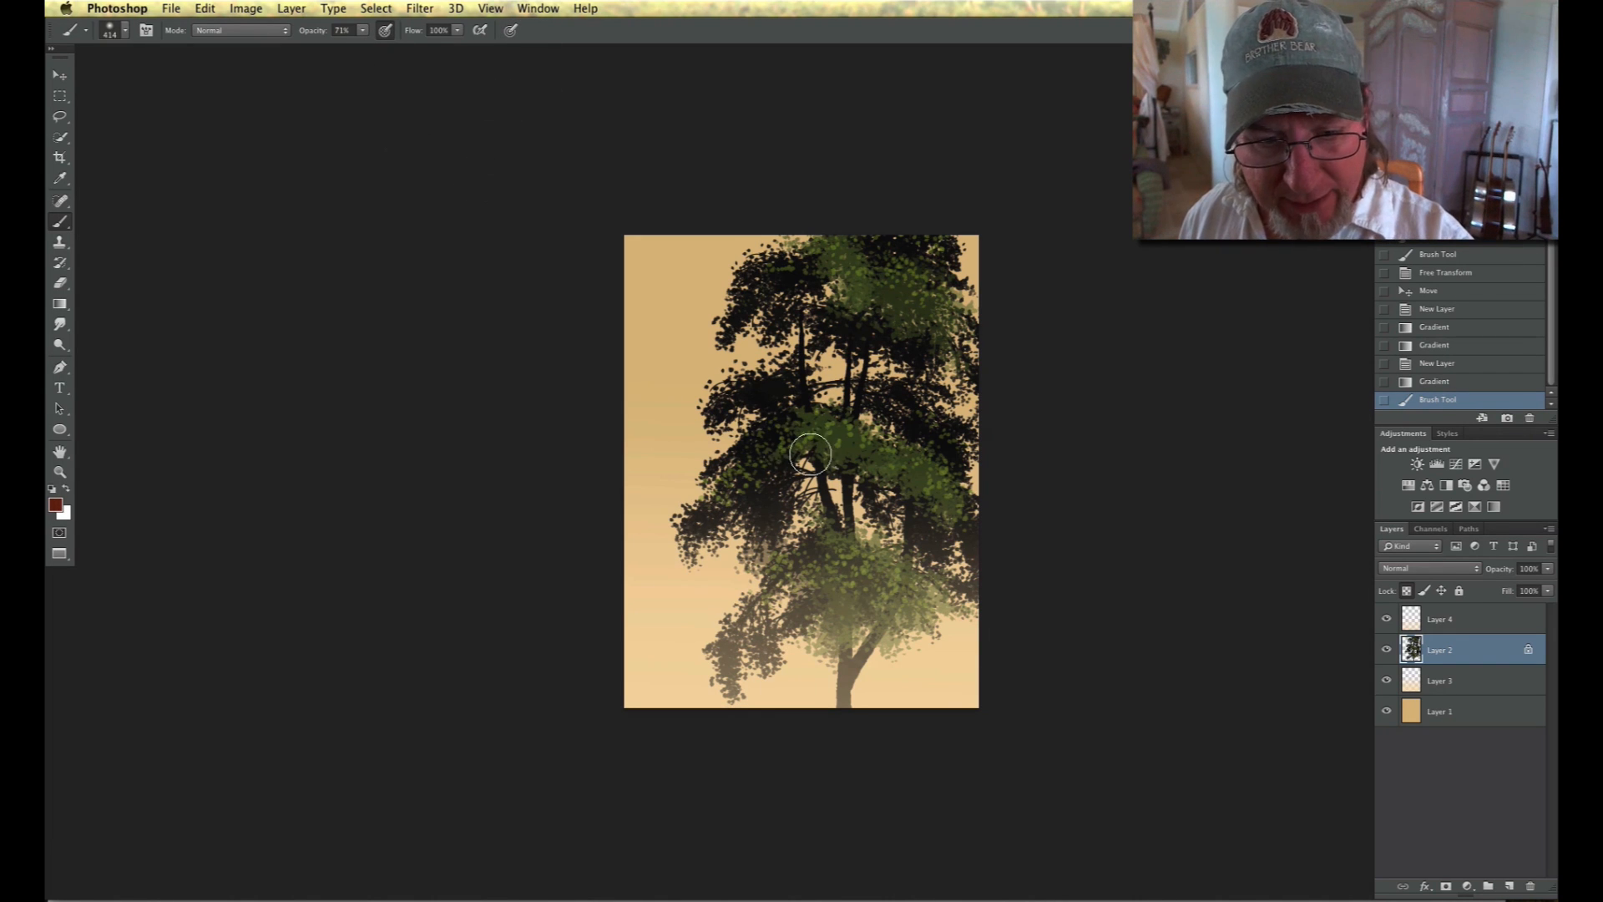
- Paint dark red over the foliage and branches around the opening in the tree's upper middle on Layer 2
{"action": "mouse_move", "coordinate": [818, 351]}
{"action": "left_mouse_down"}
{"action": "mouse_move", "coordinate": [810, 390]}
{"action": "mouse_move", "coordinate": [845, 396]}
{"action": "left_mouse_up"}
{"action": "mouse_move", "coordinate": [850, 367]}
{"action": "left_mouse_down"}
{"action": "mouse_move", "coordinate": [847, 399]}
{"action": "mouse_move", "coordinate": [833, 369]}
{"action": "mouse_move", "coordinate": [810, 400]}
{"action": "left_mouse_up"}
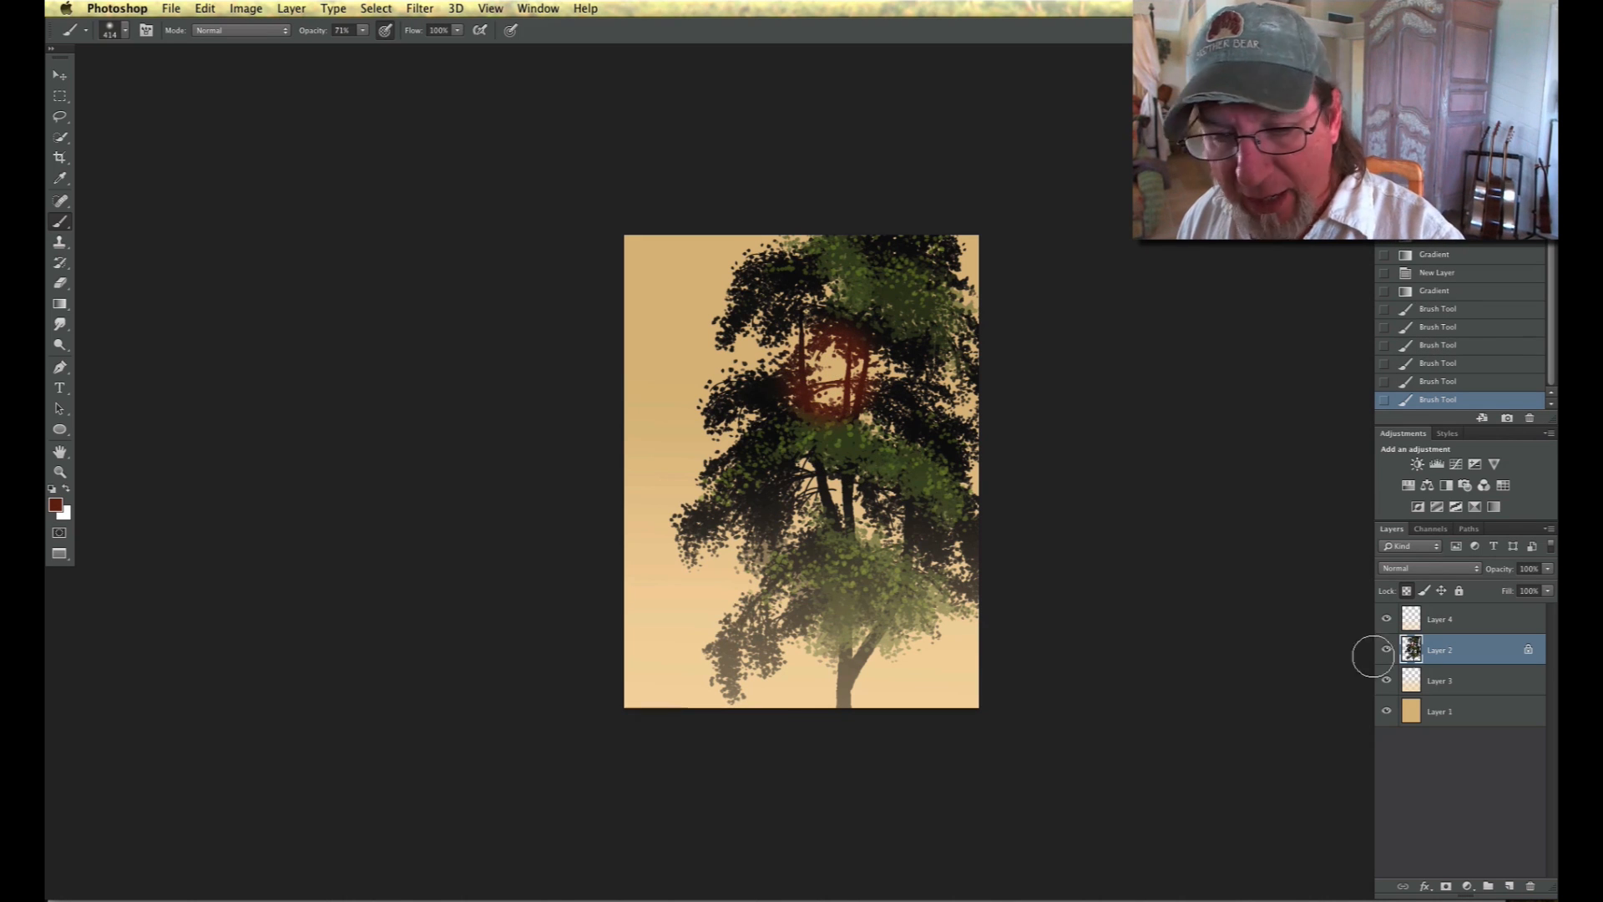
{"action": "left_click_drag", "start_coordinate": [793, 381], "coordinate": [834, 414]}
{"action": "mouse_move", "coordinate": [859, 409]}
{"action": "left_mouse_down"}
{"action": "mouse_move", "coordinate": [869, 355]}
{"action": "mouse_move", "coordinate": [844, 424]}
{"action": "mouse_move", "coordinate": [855, 334]}
{"action": "left_mouse_up"}
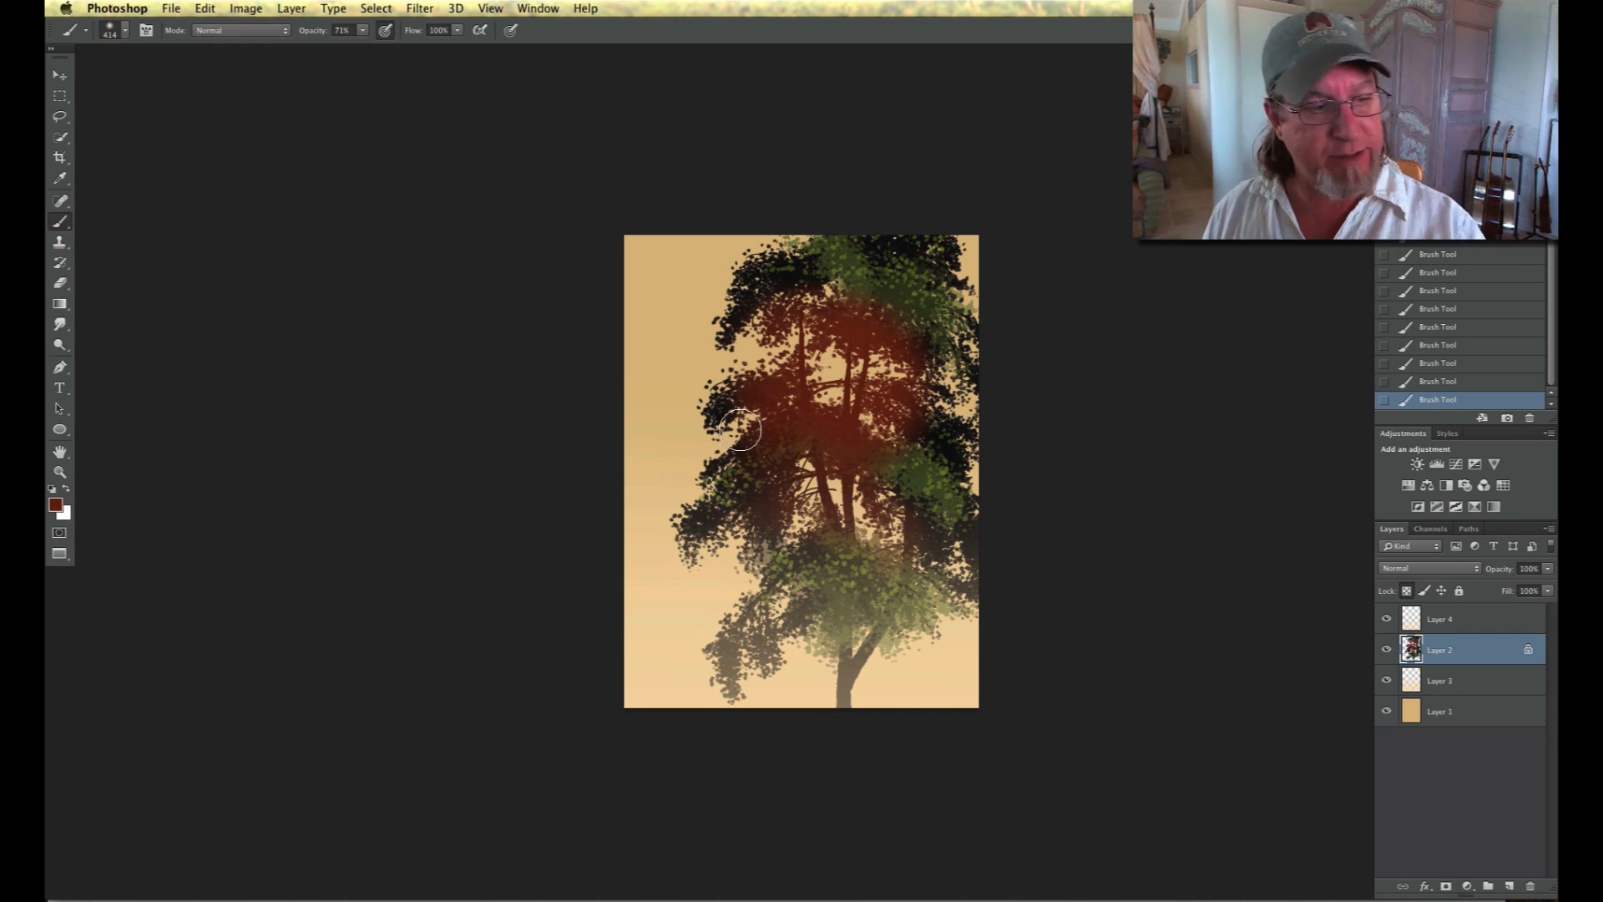
- Set the foreground color to burnt orange b0460c and paint it over the inner part of the red foliage
{"action": "left_click", "coordinate": [55, 504]}
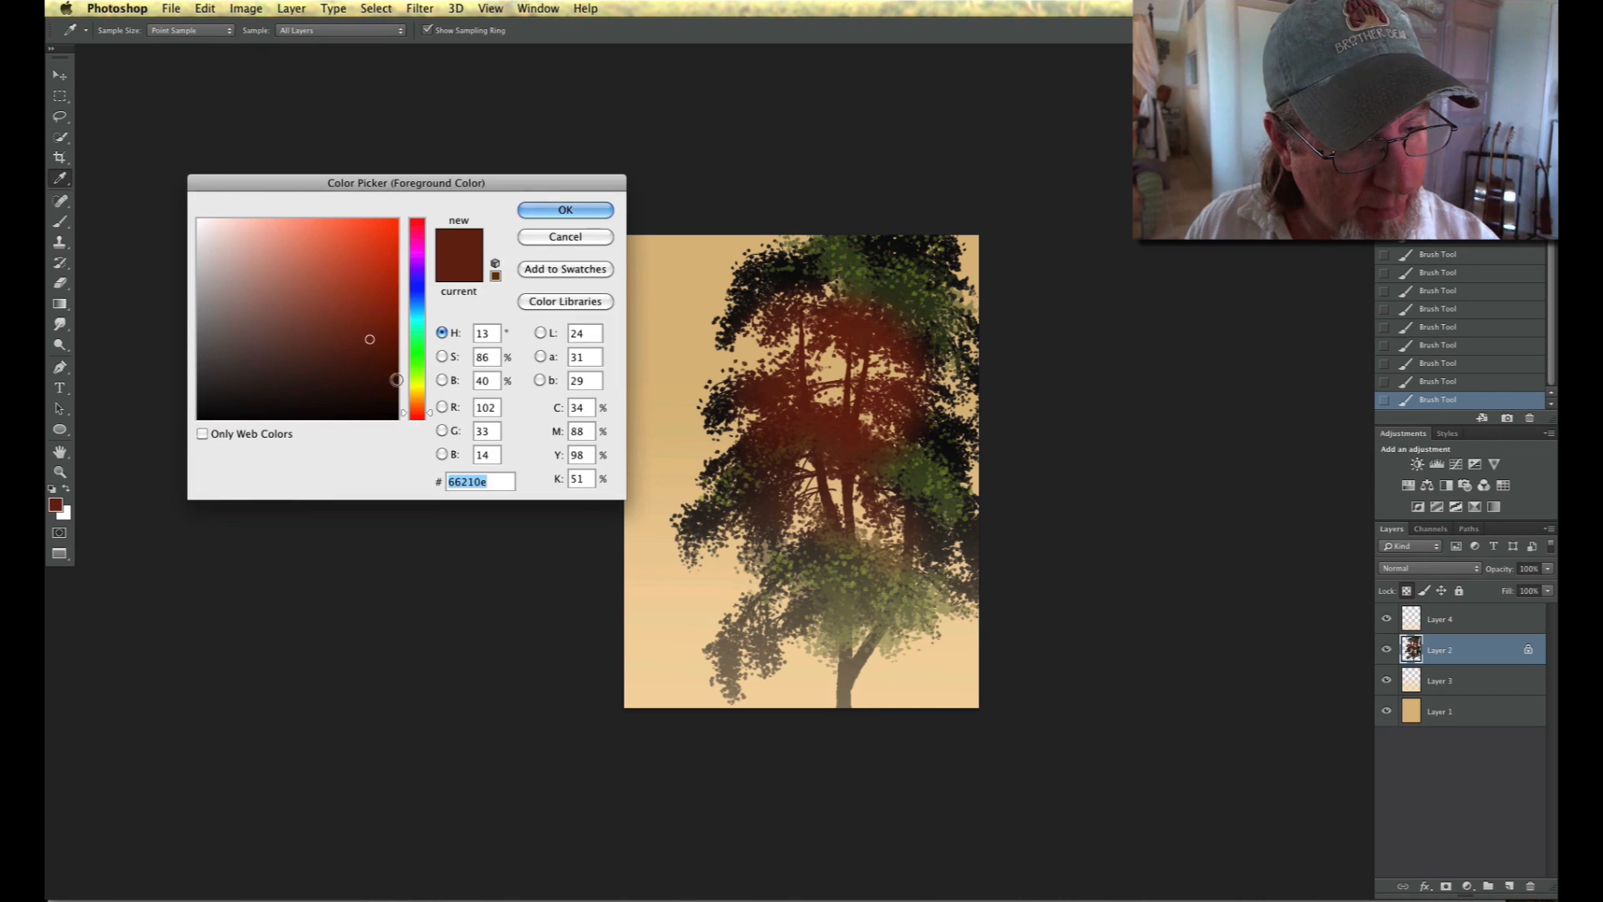
{"action": "left_click_drag", "start_coordinate": [418, 412], "coordinate": [418, 407]}
{"action": "left_click", "coordinate": [385, 281]}
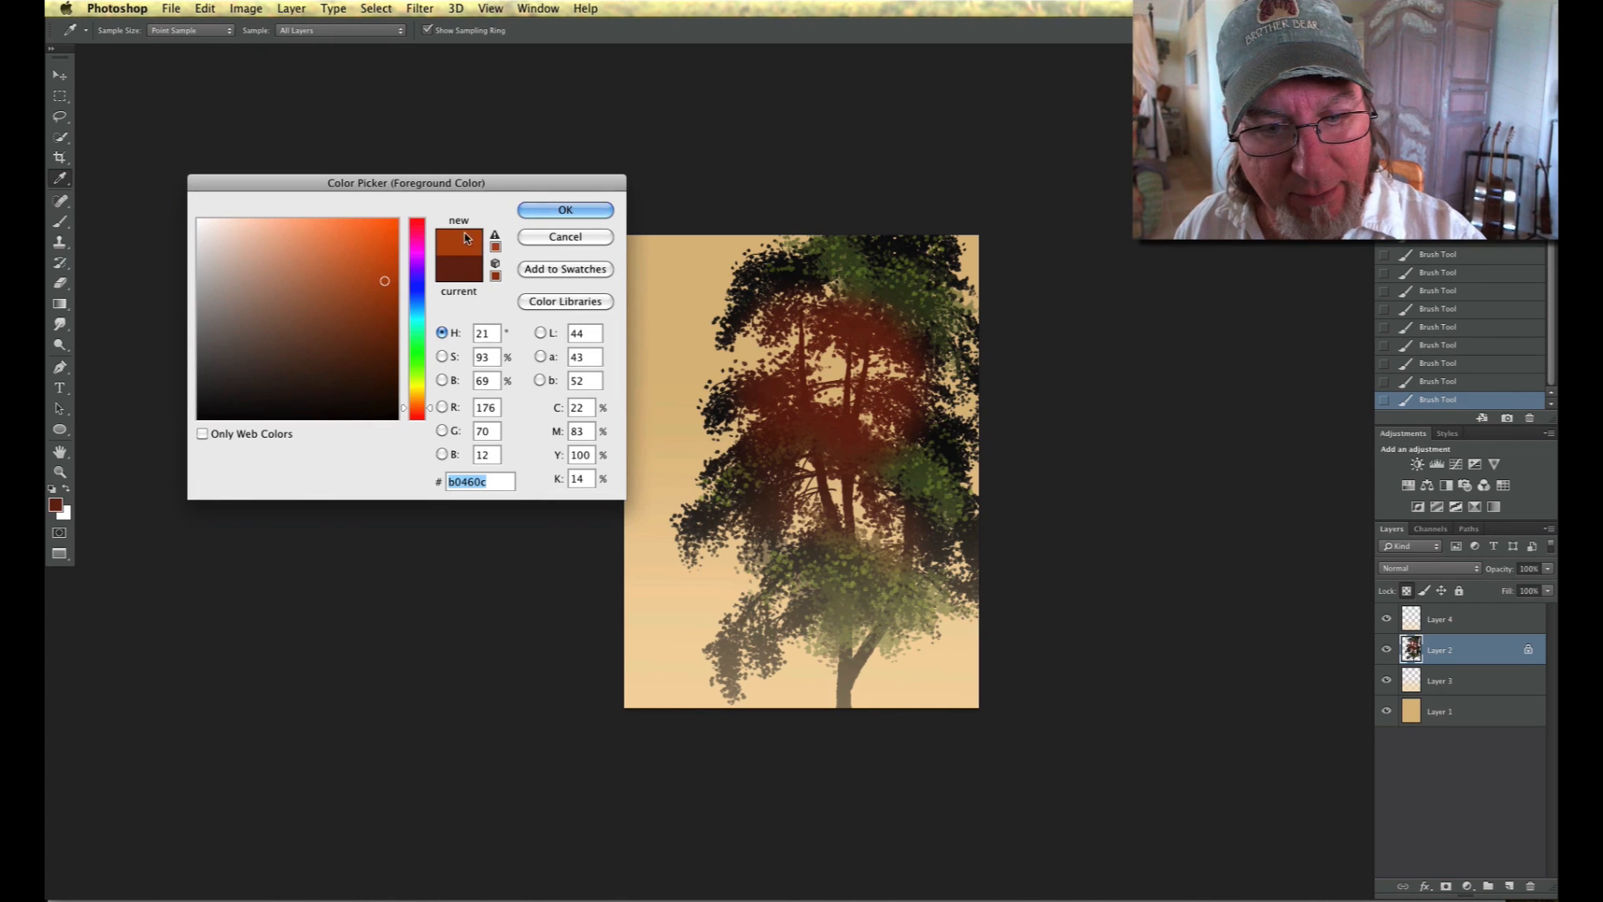
{"action": "left_click", "coordinate": [545, 213]}
{"action": "mouse_move", "coordinate": [828, 365]}
{"action": "left_mouse_down"}
{"action": "mouse_move", "coordinate": [856, 390]}
{"action": "mouse_move", "coordinate": [854, 364]}
{"action": "mouse_move", "coordinate": [829, 363]}
{"action": "mouse_move", "coordinate": [822, 399]}
{"action": "mouse_move", "coordinate": [795, 387]}
{"action": "mouse_move", "coordinate": [796, 338]}
{"action": "mouse_move", "coordinate": [783, 376]}
{"action": "mouse_move", "coordinate": [831, 397]}
{"action": "left_mouse_up"}
{"action": "left_click_drag", "start_coordinate": [860, 341], "coordinate": [855, 331]}
{"action": "left_click_drag", "start_coordinate": [888, 414], "coordinate": [873, 455]}
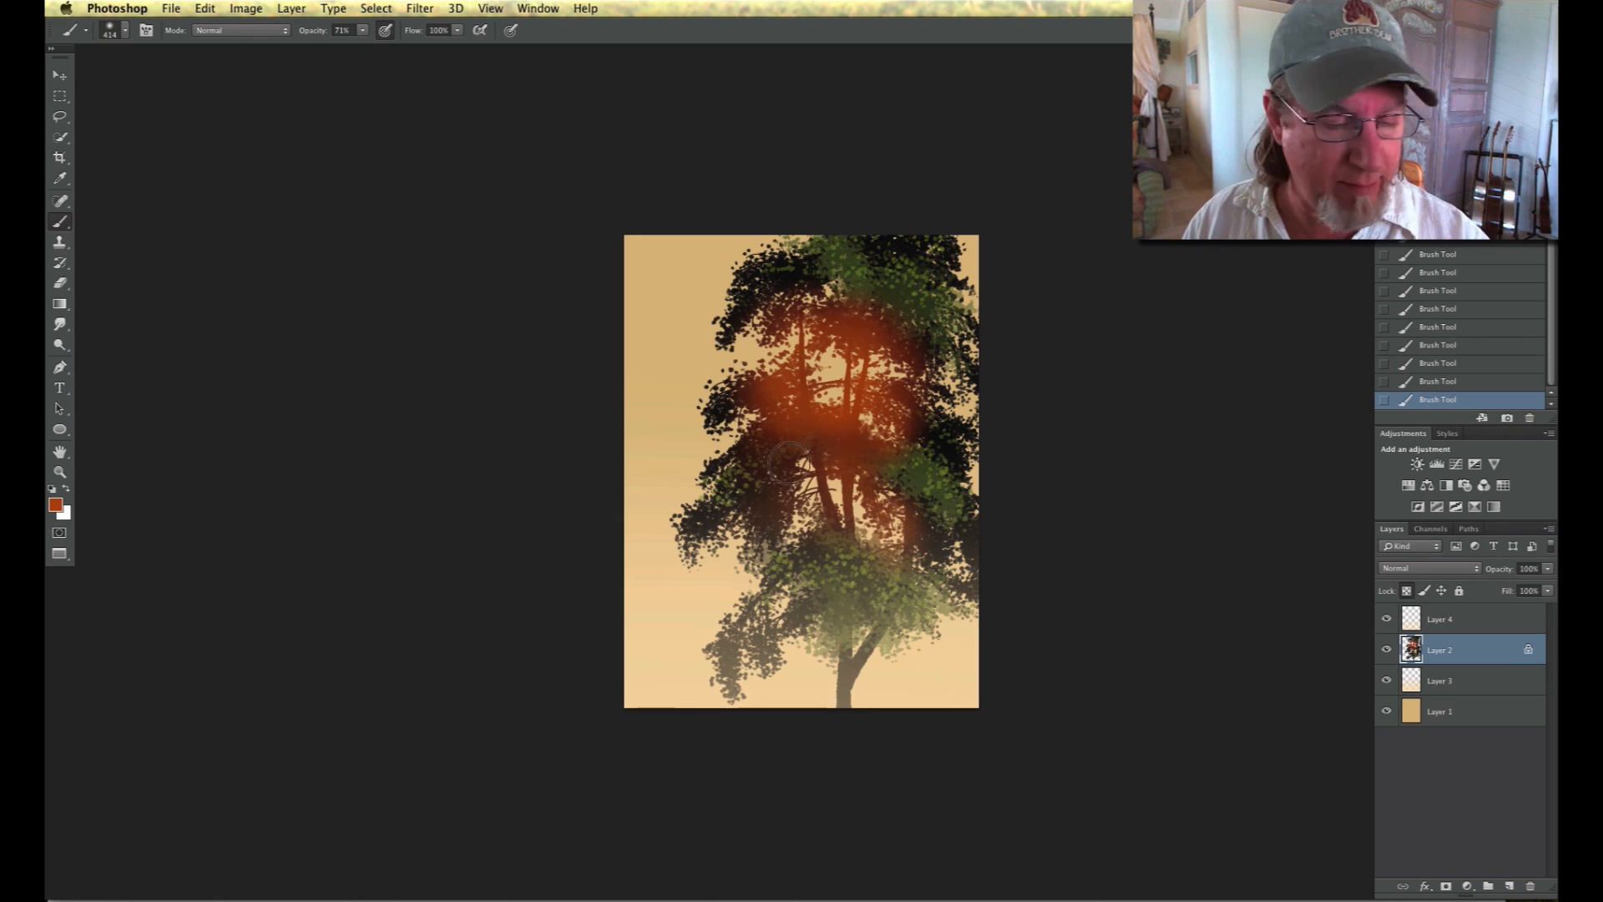
- Set the foreground color to bright orange e65f05 and paint the glow's core around the upper trunk opening
{"action": "left_click", "coordinate": [55, 505]}
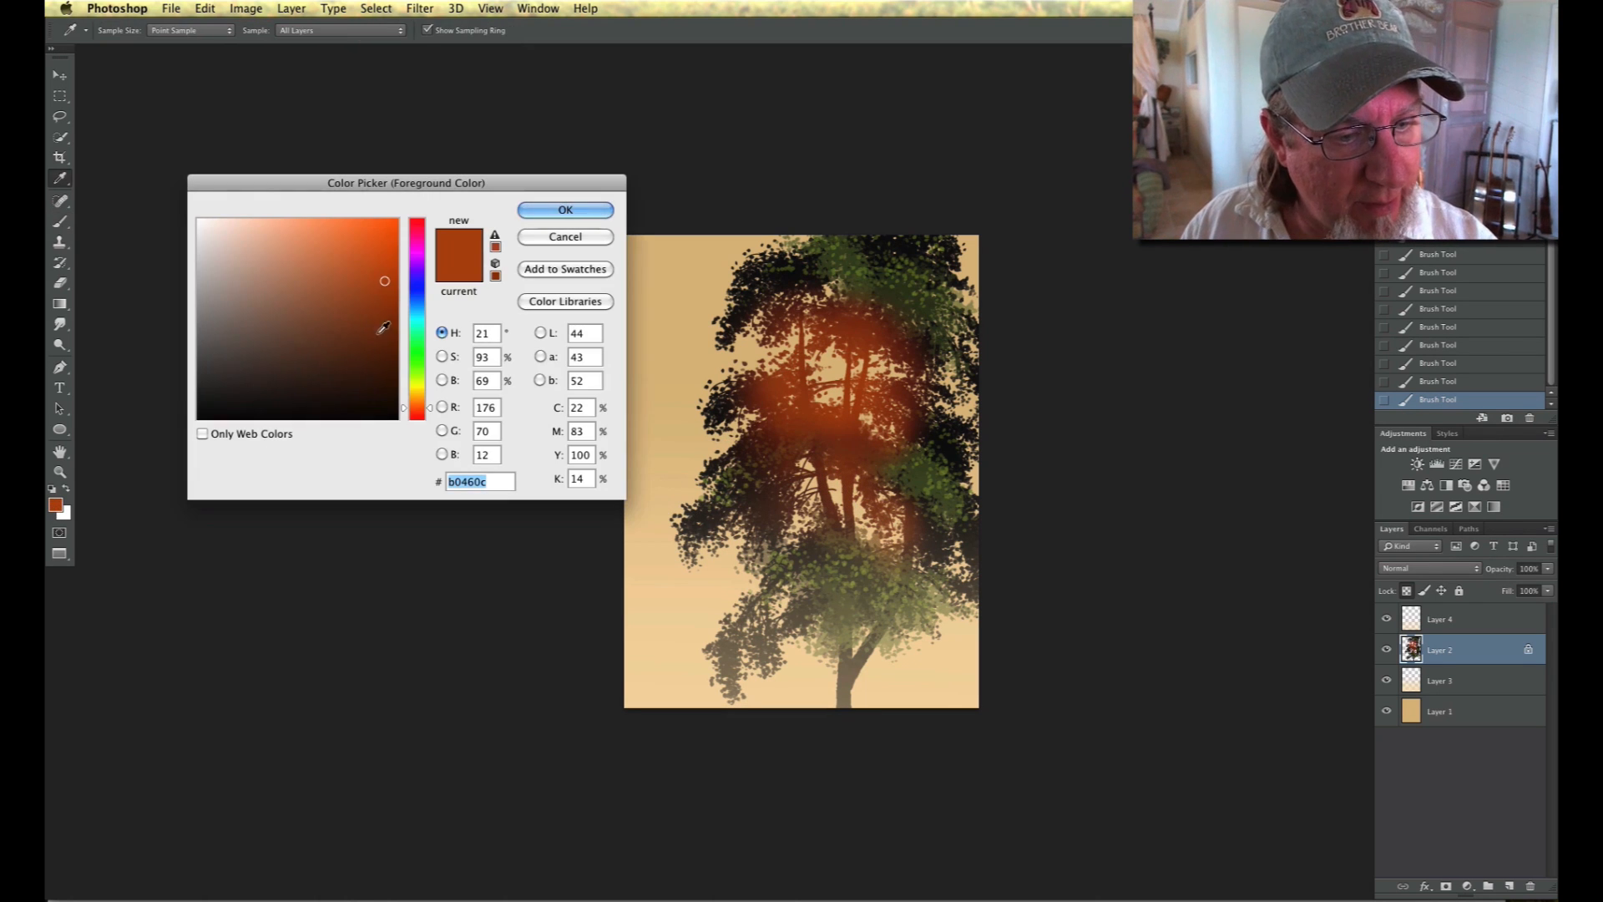
{"action": "left_click", "coordinate": [394, 238]}
{"action": "key", "text": "Return"}
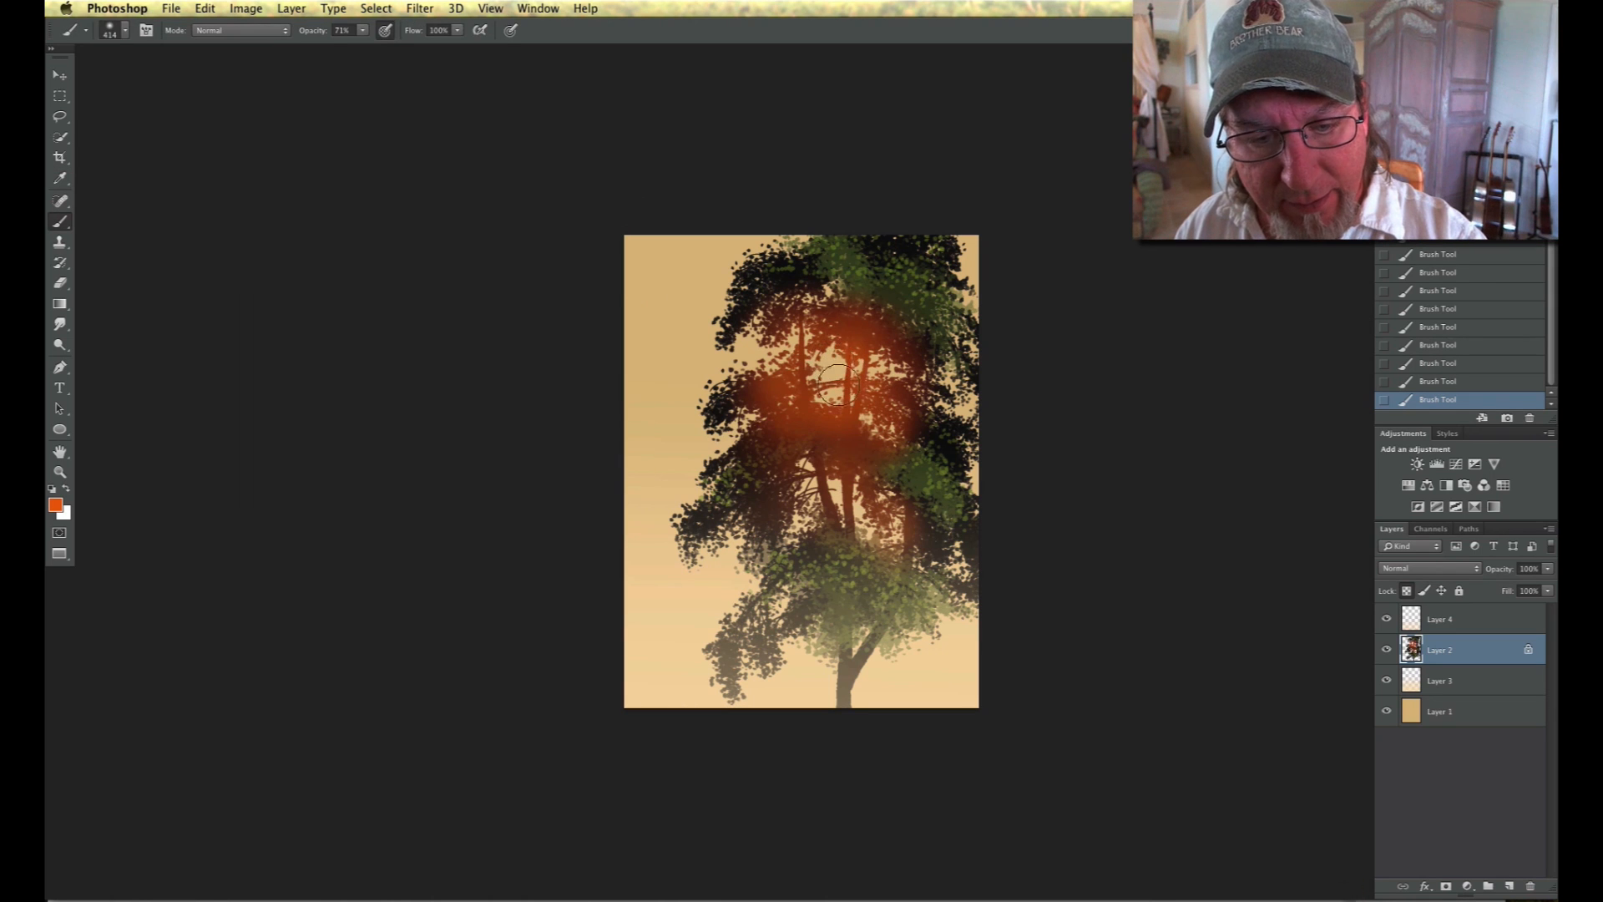
{"action": "left_click_drag", "start_coordinate": [831, 348], "coordinate": [811, 344]}
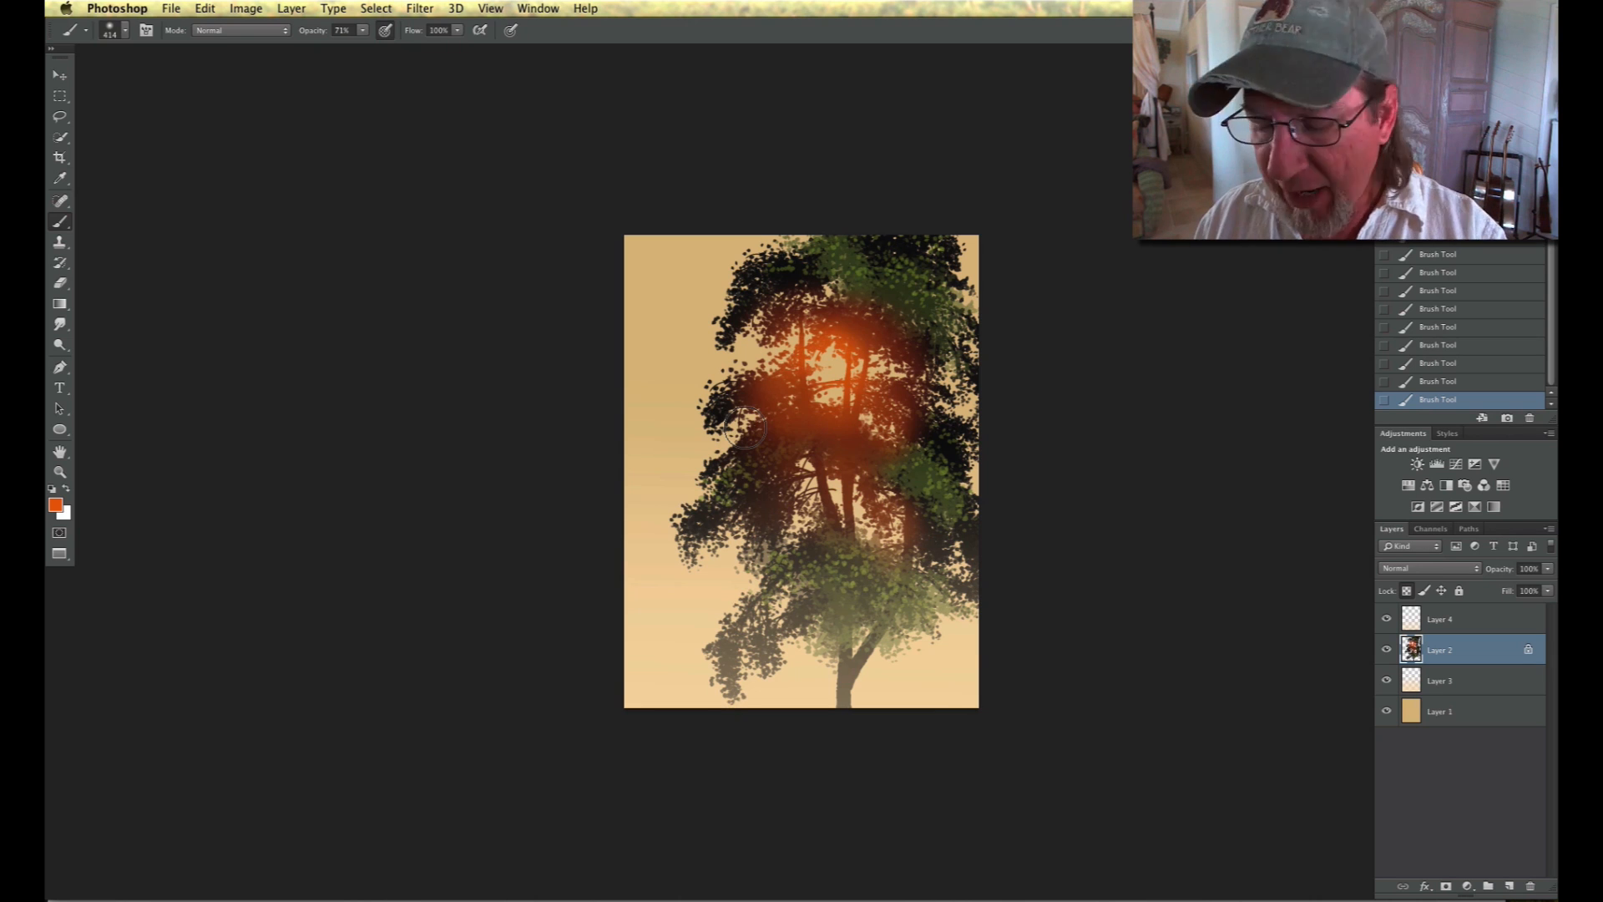
- Flatten the image into a single background layer
{"action": "left_click", "coordinate": [246, 8]}
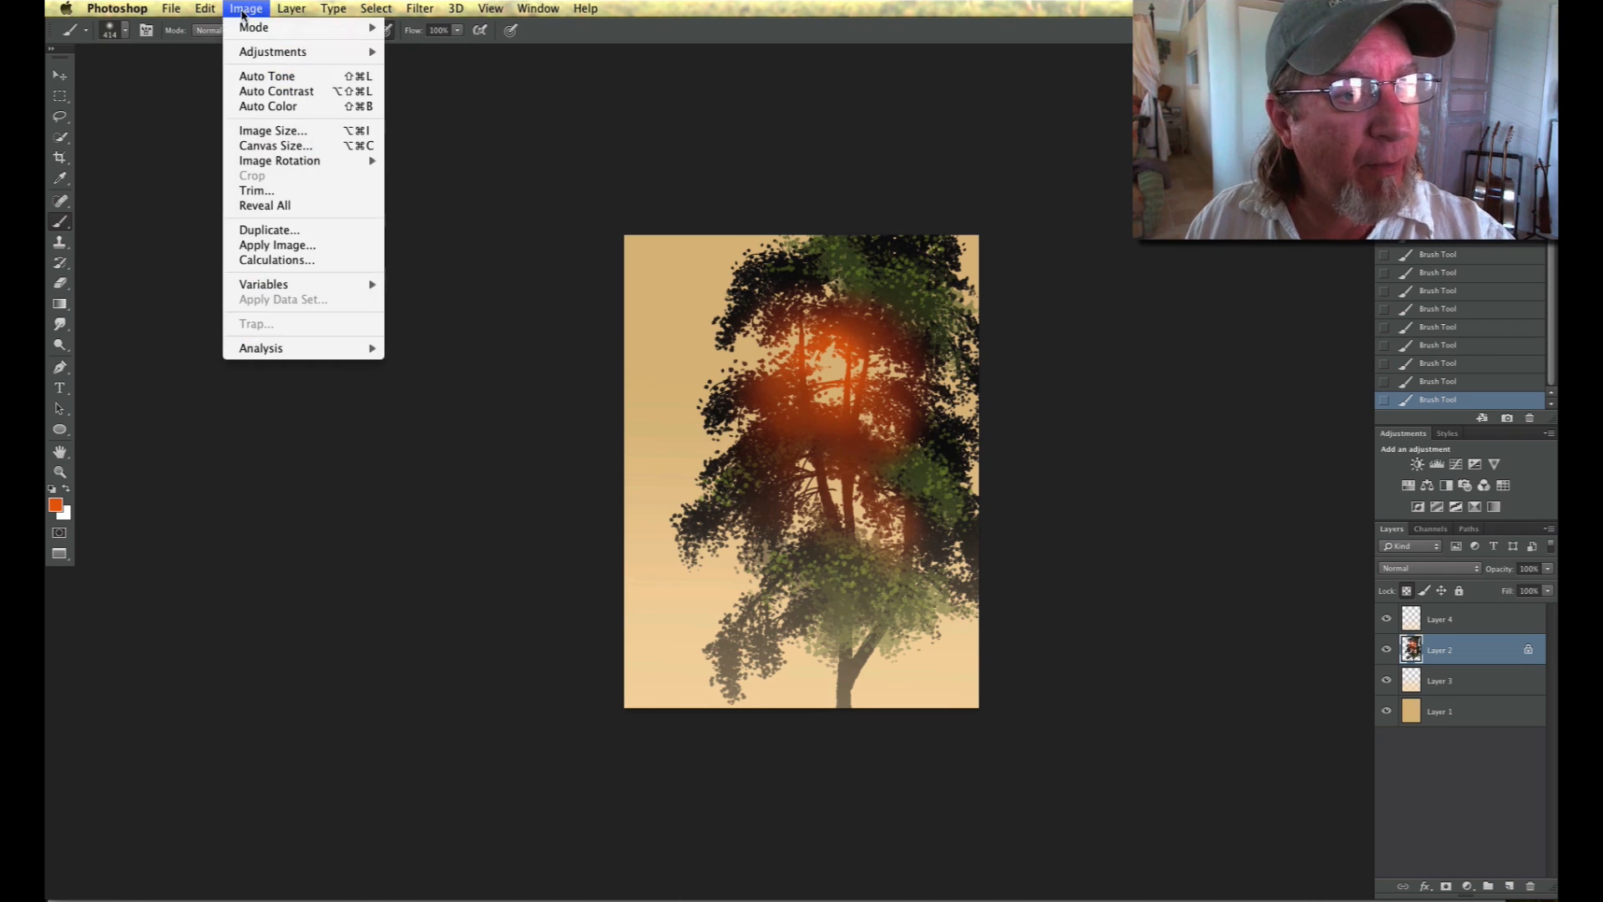
{"action": "mouse_move", "coordinate": [283, 15]}
{"action": "left_click", "coordinate": [311, 566]}
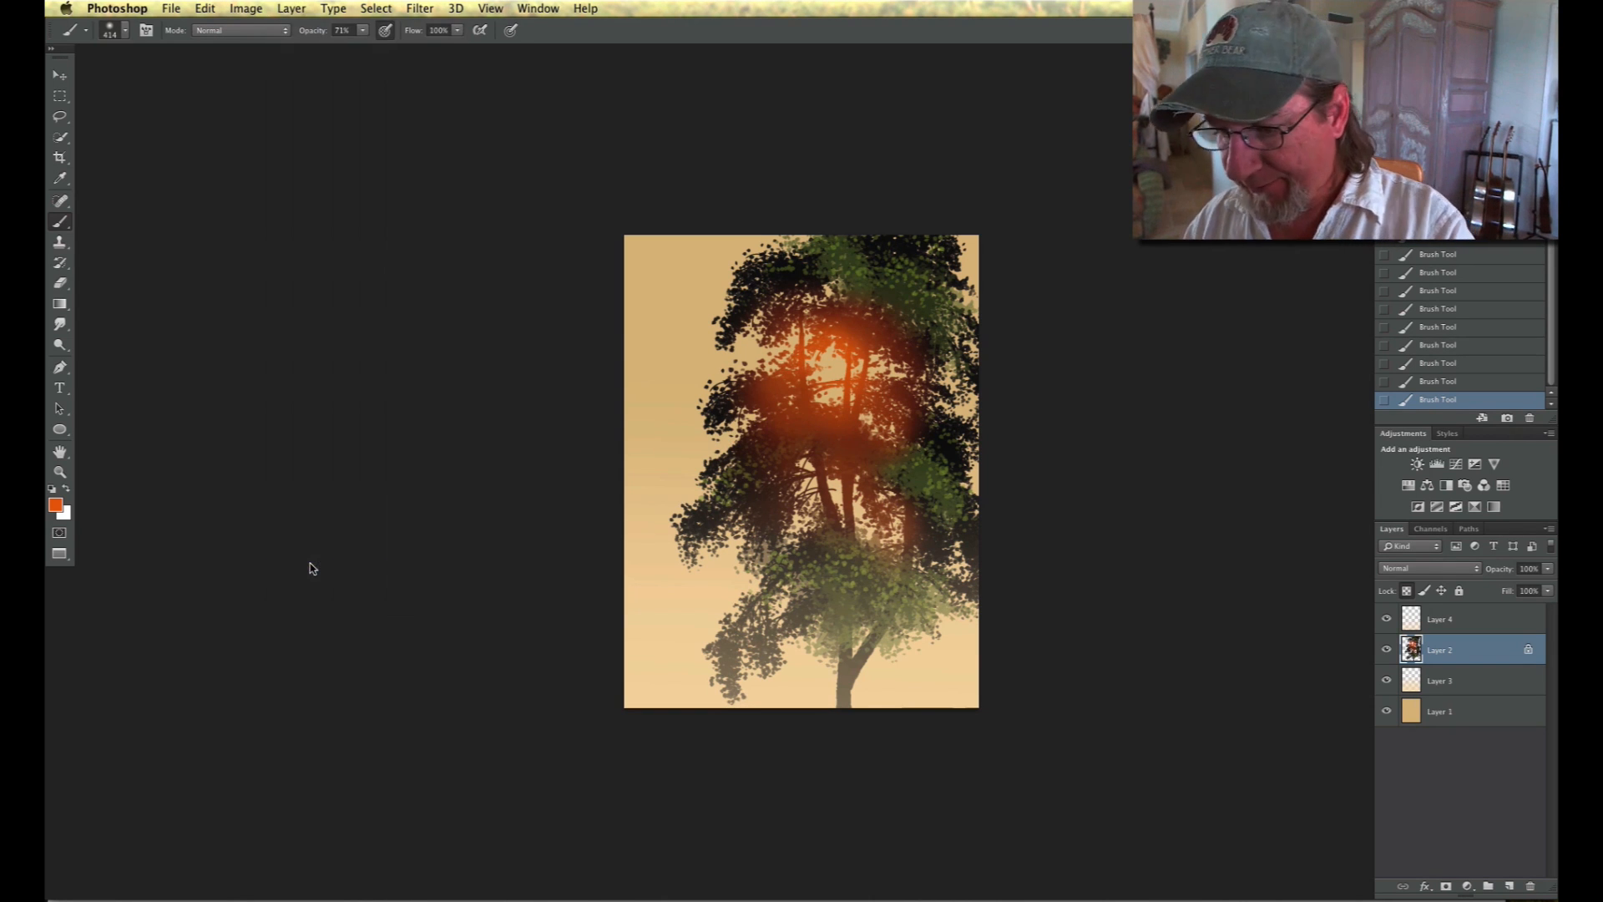
- Duplicate the flattened background layer twice and hide the lower copy, Background copy
{"action": "left_click_drag", "start_coordinate": [1449, 619], "coordinate": [1508, 883]}
{"action": "left_click_drag", "start_coordinate": [1449, 622], "coordinate": [1508, 885]}
{"action": "left_click", "coordinate": [1385, 650]}
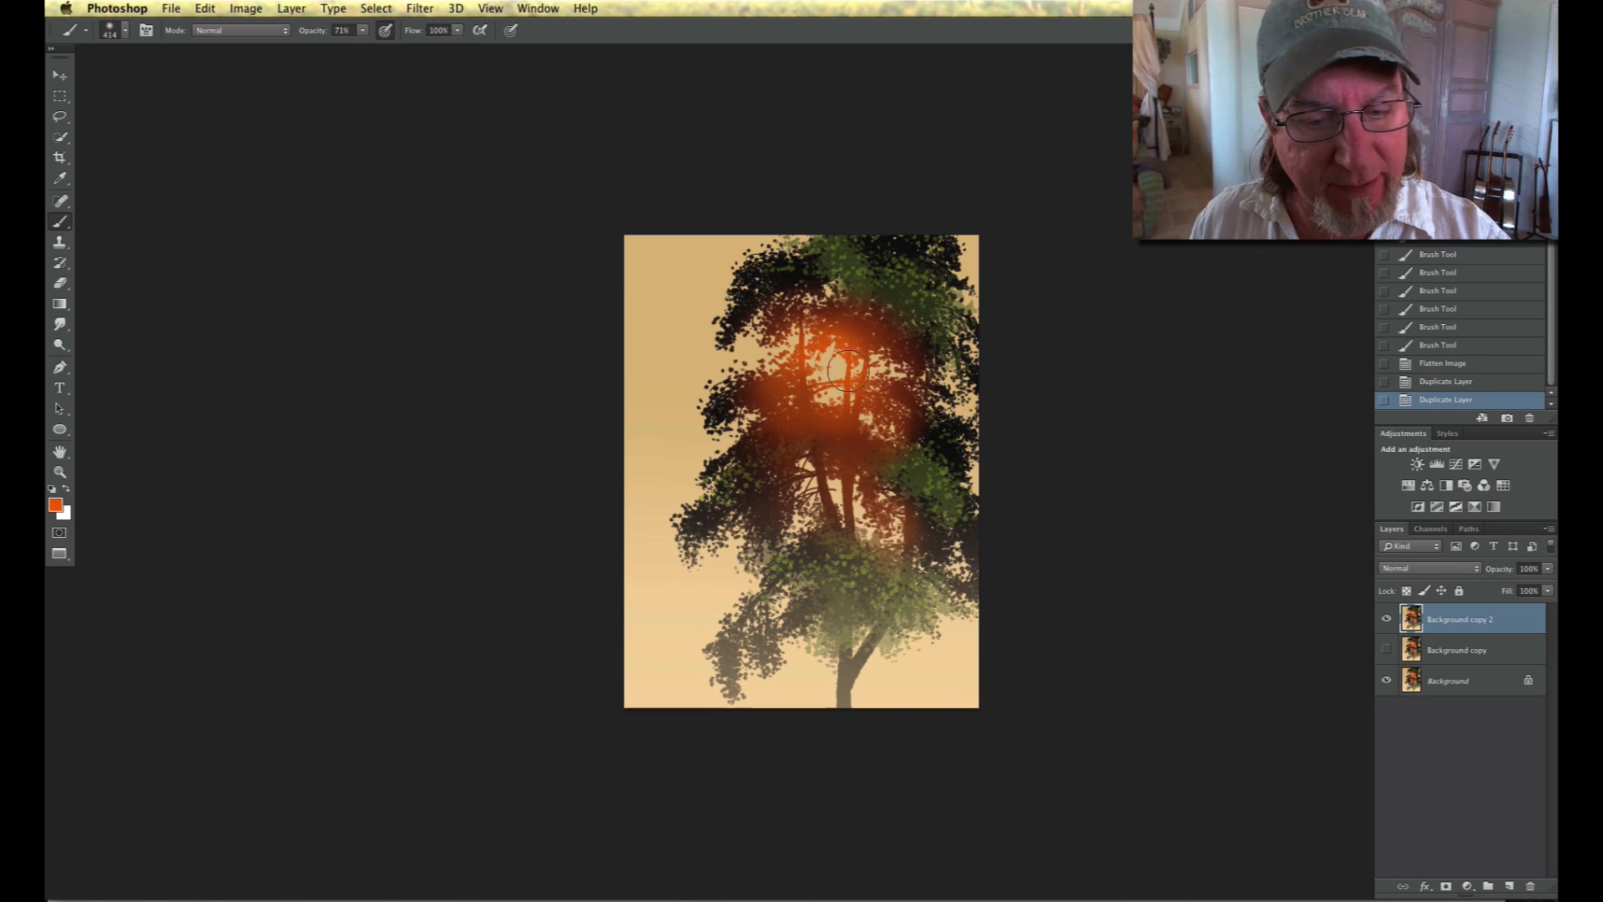
- Set the brush to 6% opacity and Color Dodge mode
{"action": "left_click", "coordinate": [363, 30]}
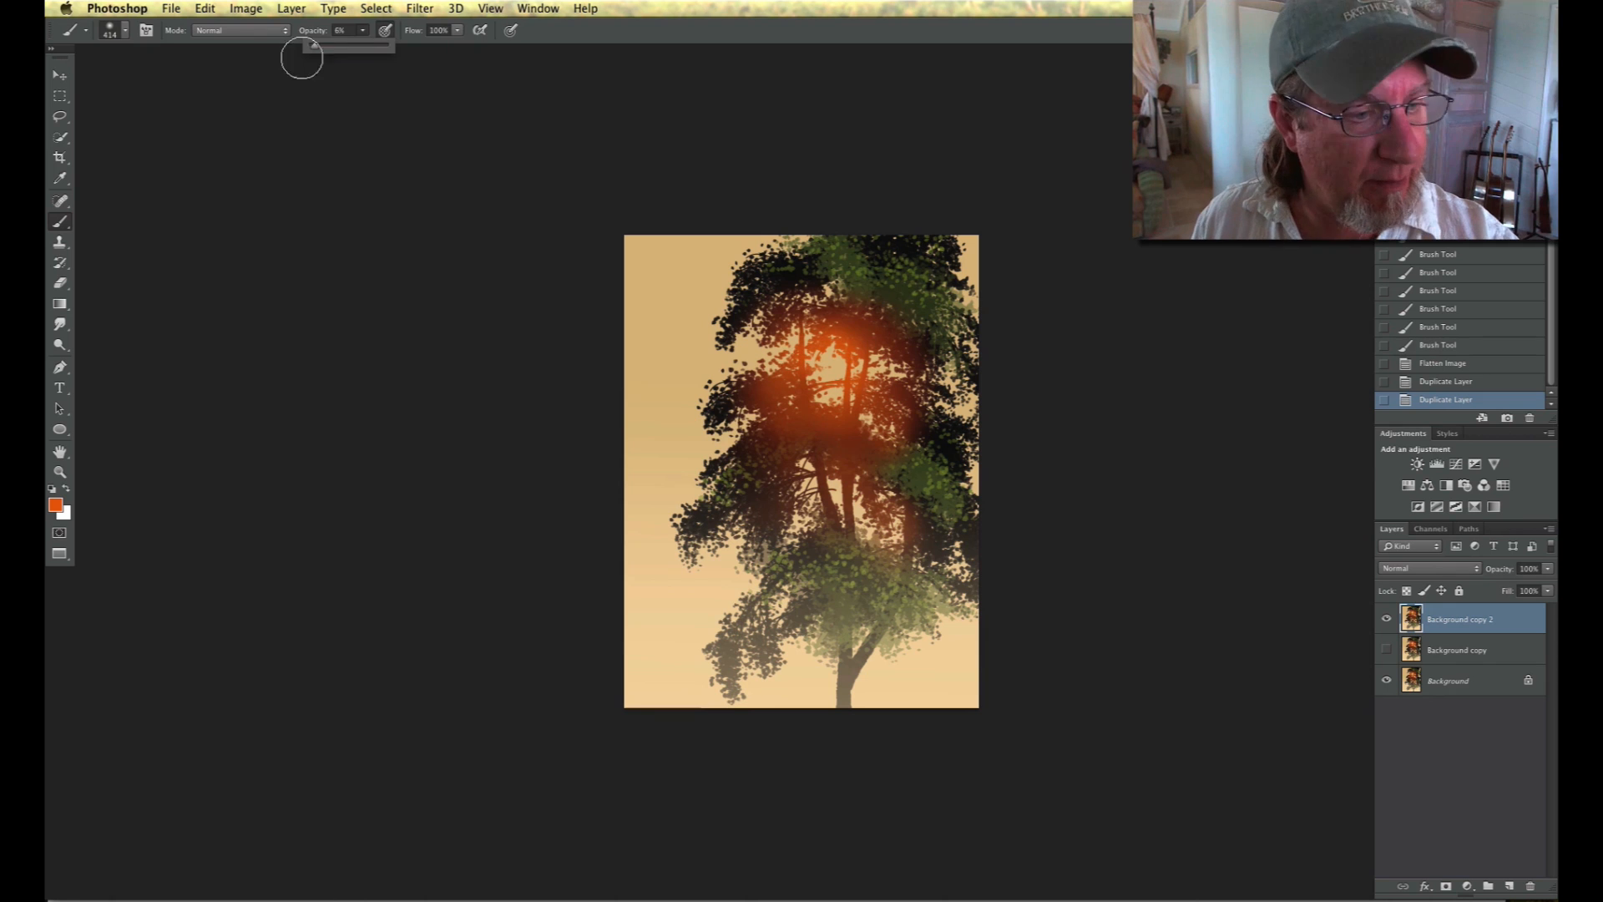
{"action": "left_click", "coordinate": [230, 30]}
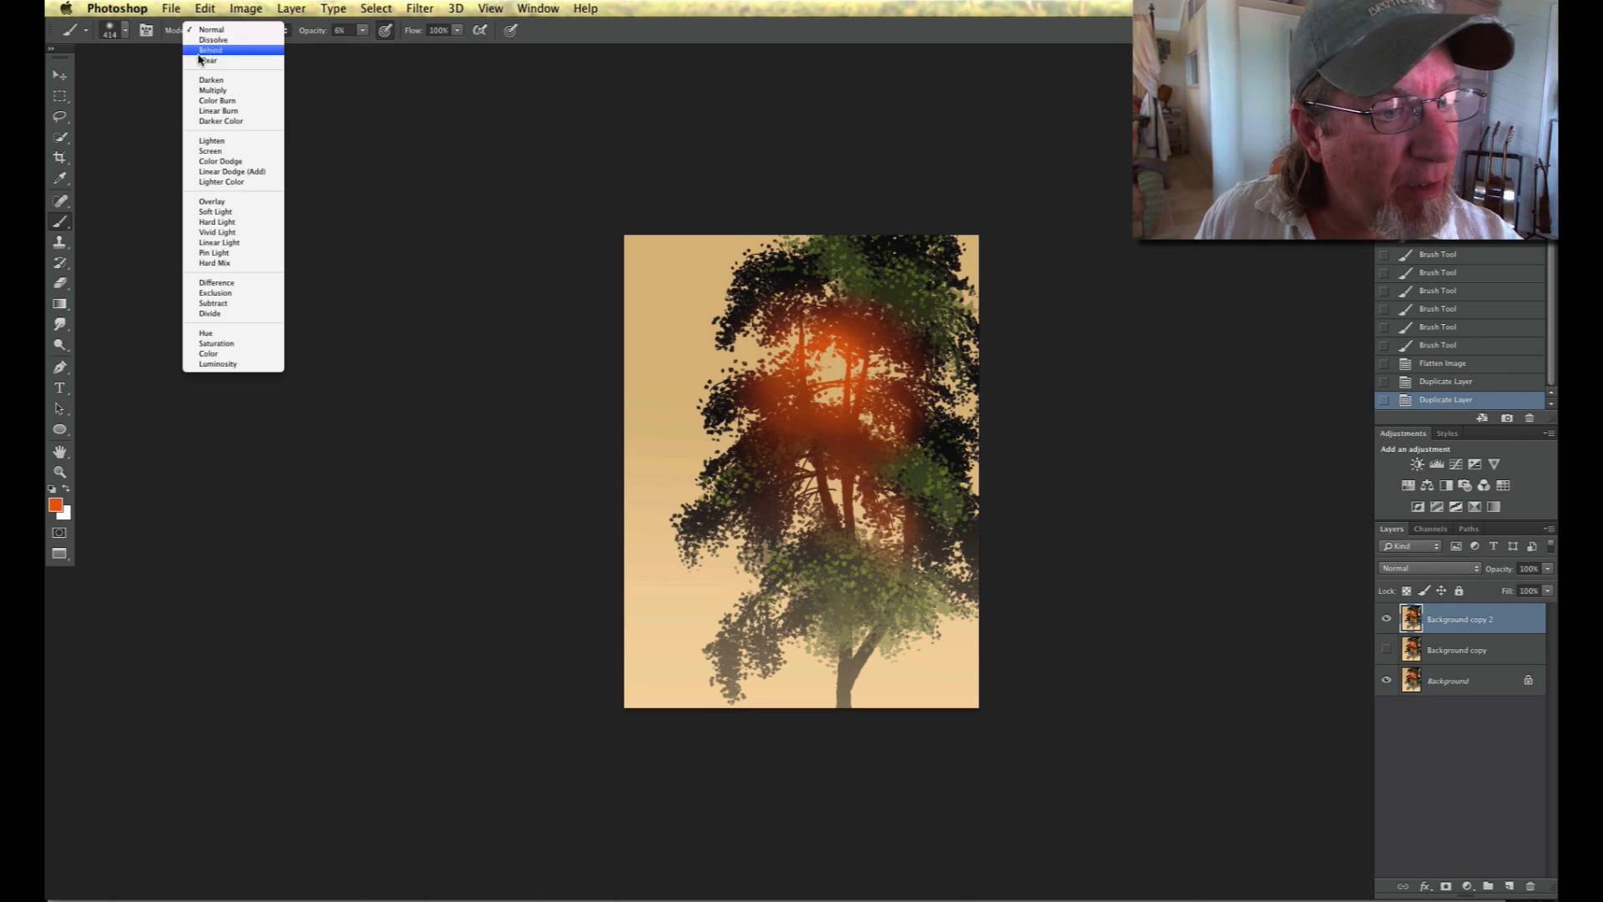
{"action": "left_click", "coordinate": [209, 166]}
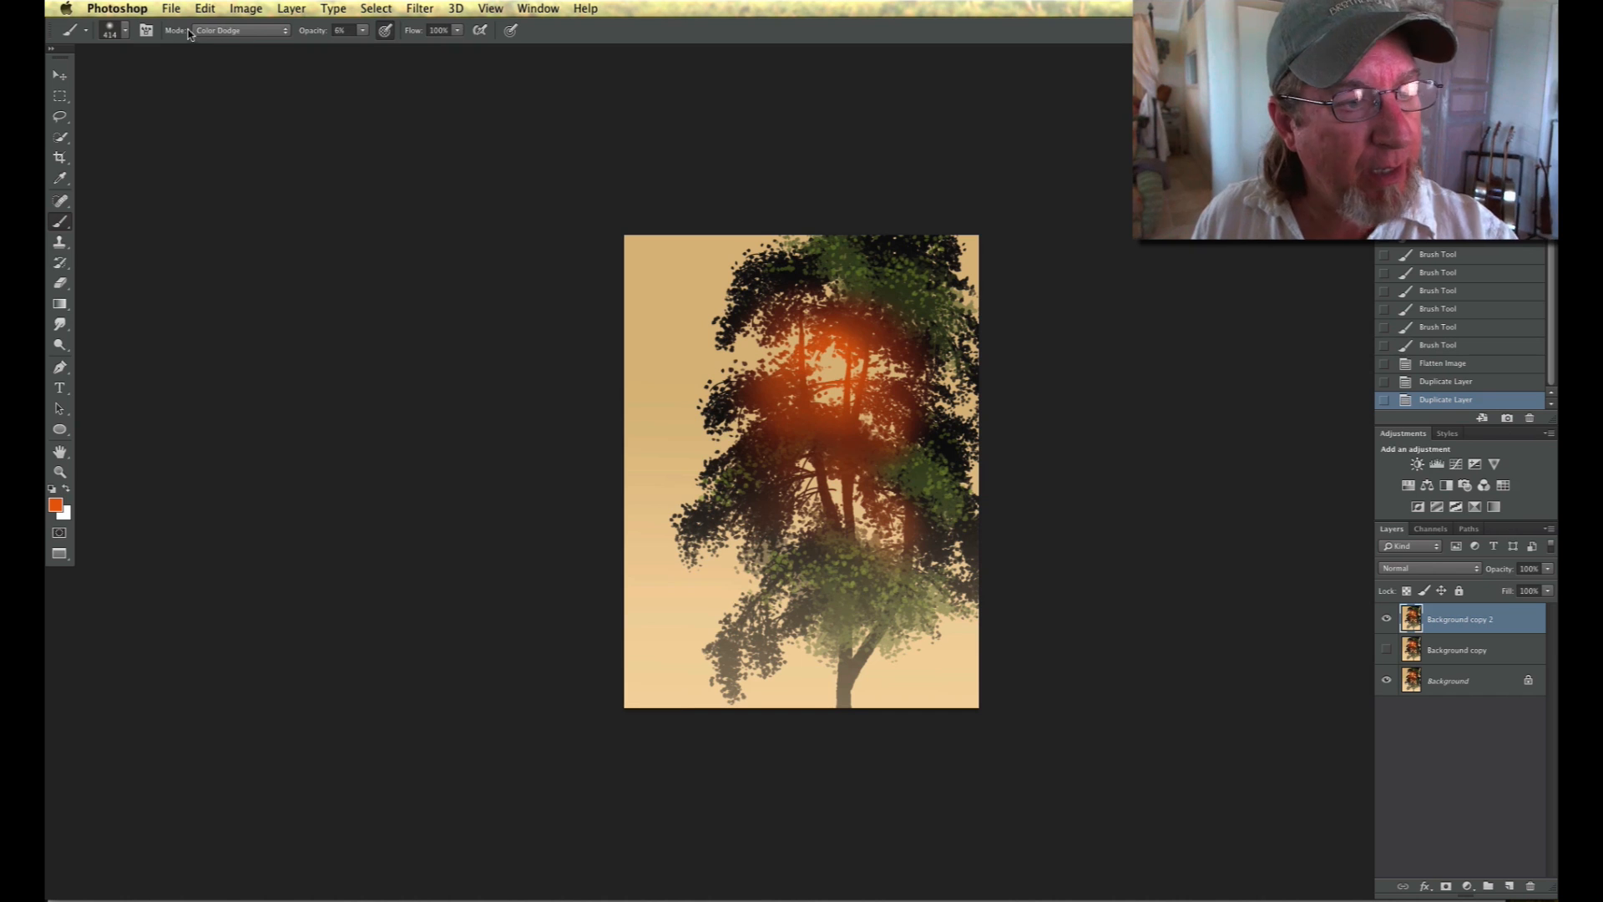
- Set the foreground color to pale yellow fbdc92
{"action": "left_click", "coordinate": [55, 505]}
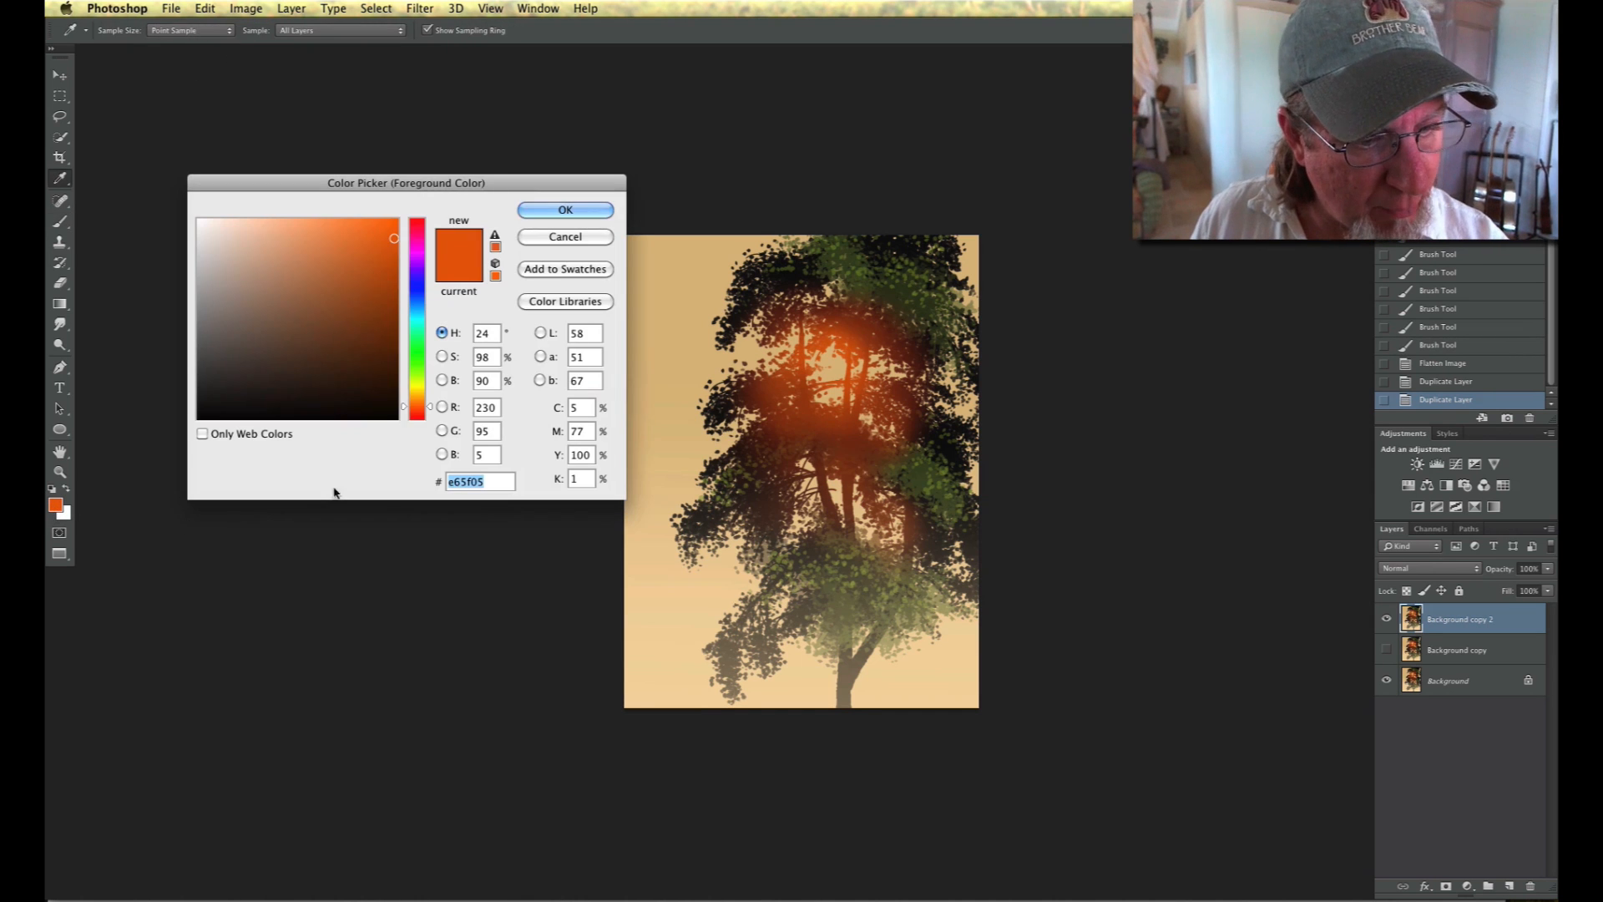
{"action": "left_click", "coordinate": [417, 396]}
{"action": "left_click", "coordinate": [287, 220]}
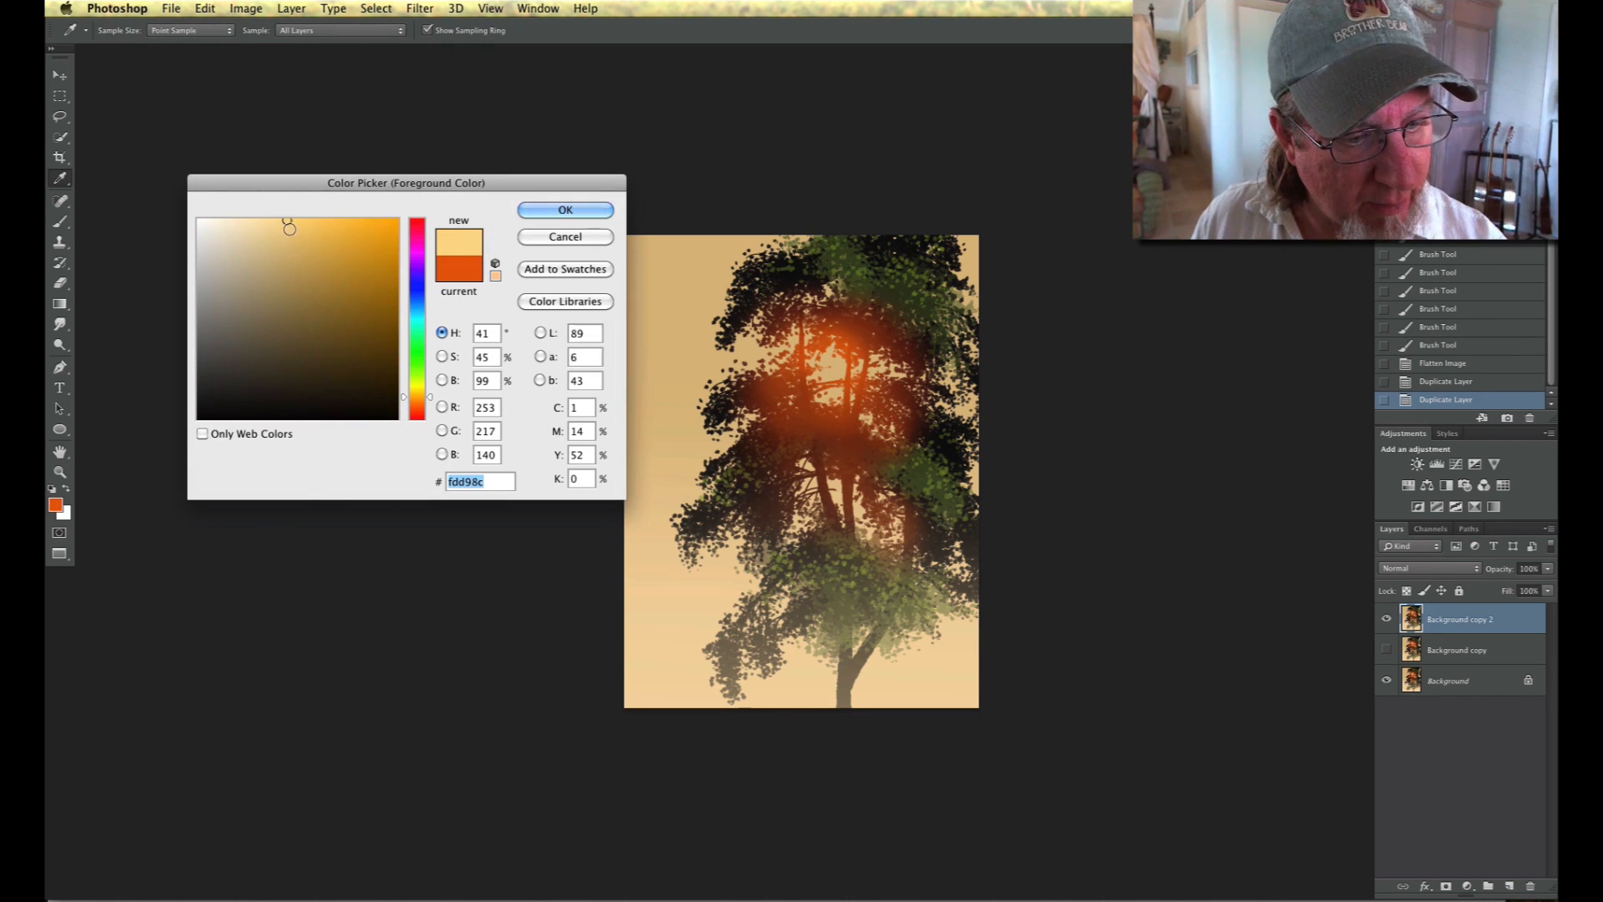
{"action": "left_click", "coordinate": [281, 221]}
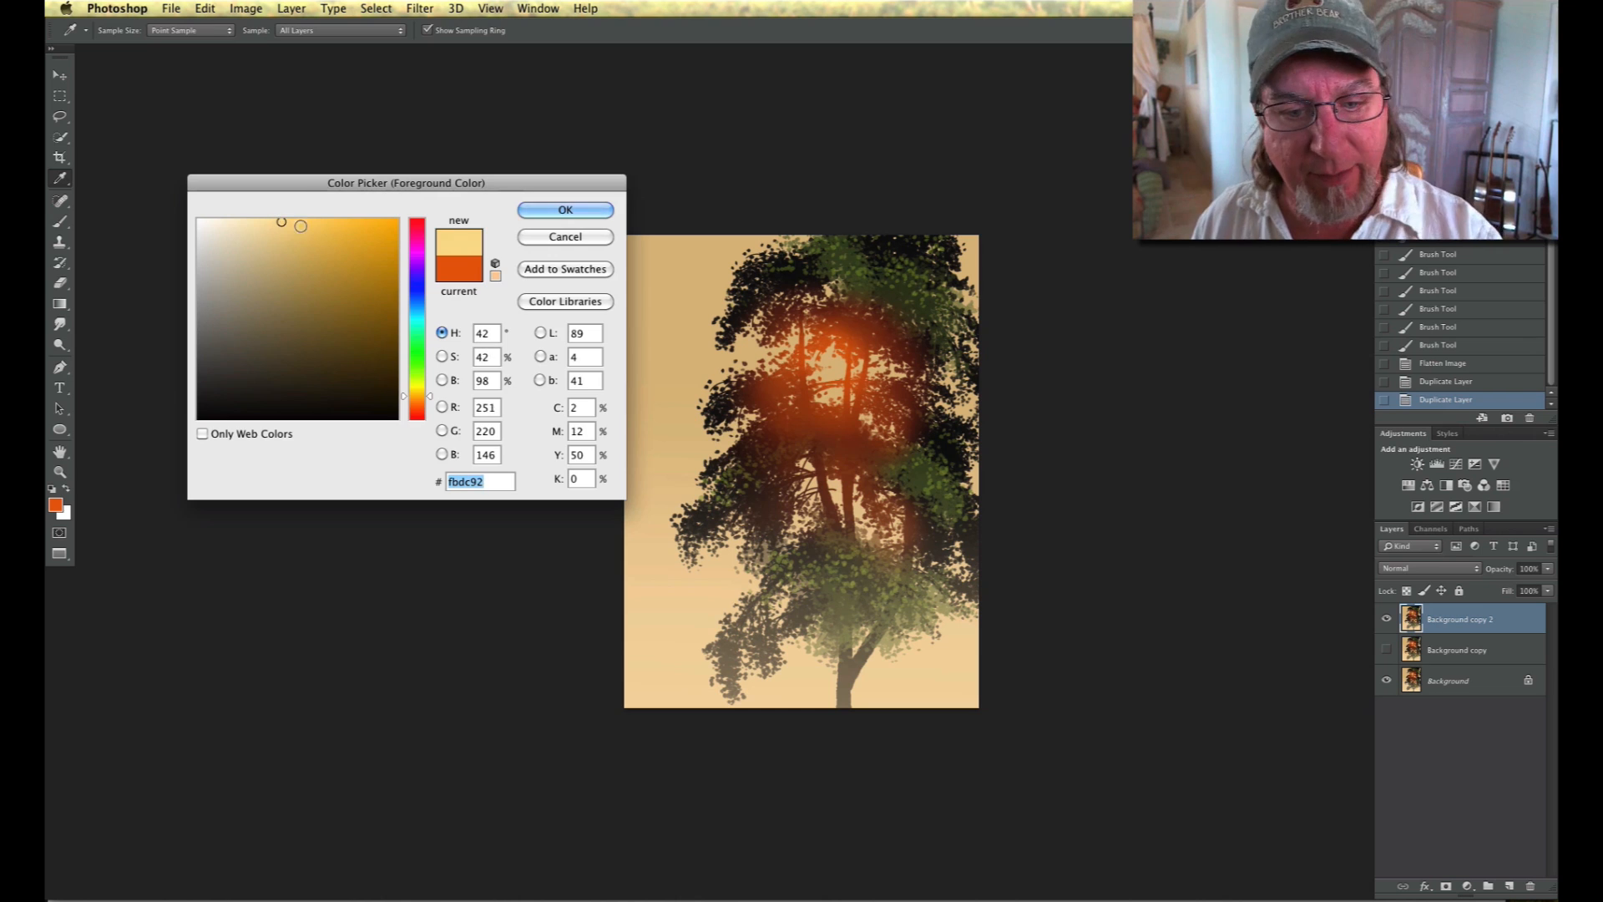
{"action": "left_click", "coordinate": [535, 211]}
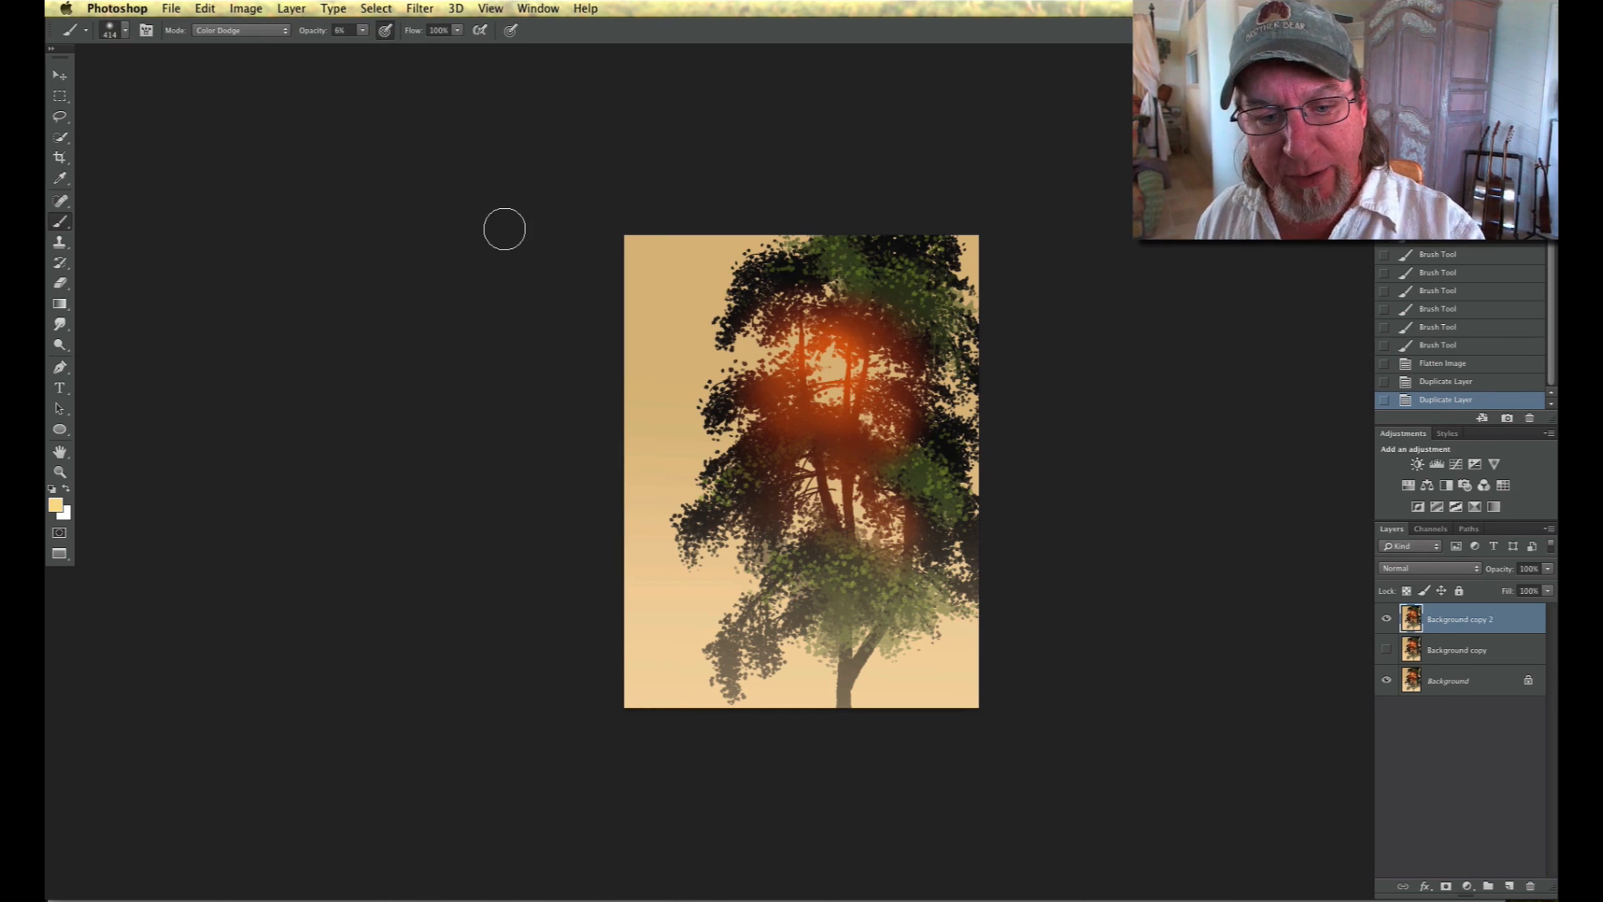
- Dab the Color Dodge brush repeatedly over the upper trunk opening on Background copy 2 to build a sun glow
{"action": "left_click", "coordinate": [824, 362]}
{"action": "left_click", "coordinate": [825, 379]}
{"action": "left_click", "coordinate": [833, 380]}
{"action": "left_click", "coordinate": [832, 370]}
{"action": "left_click", "coordinate": [831, 365]}
{"action": "left_click", "coordinate": [823, 364]}
{"action": "left_click", "coordinate": [831, 371]}
{"action": "left_click", "coordinate": [817, 348]}
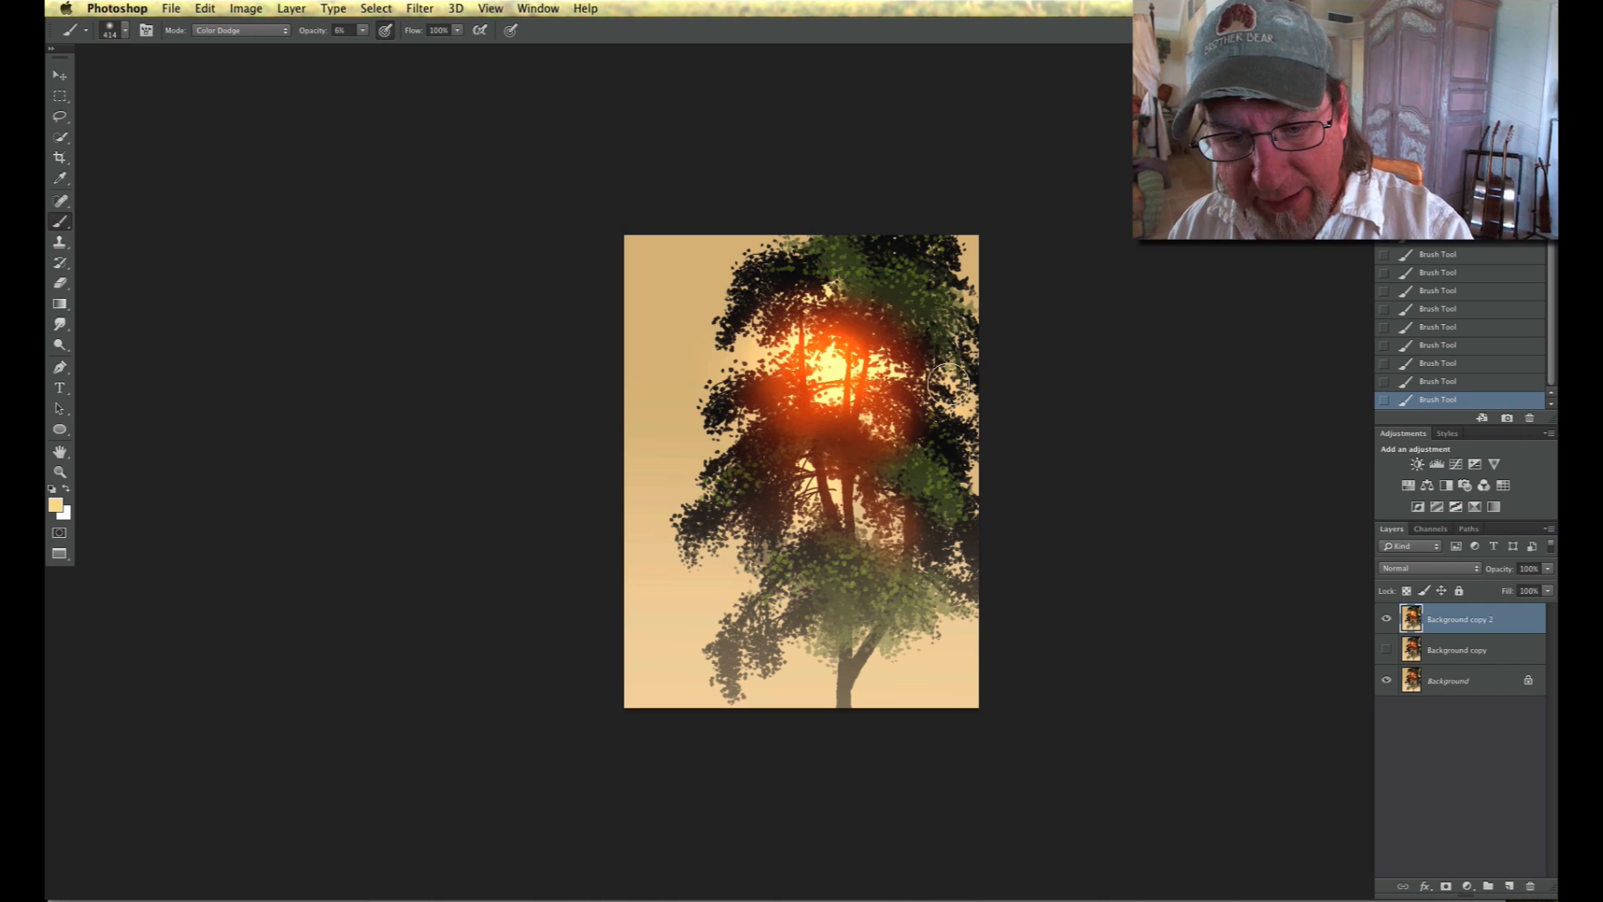
- Brush Color Dodge highlights over the sky on both sides of the tree and behind its lower trunk and branches
{"action": "mouse_move", "coordinate": [956, 359]}
{"action": "left_mouse_down"}
{"action": "mouse_move", "coordinate": [963, 405]}
{"action": "mouse_move", "coordinate": [979, 392]}
{"action": "mouse_move", "coordinate": [946, 423]}
{"action": "left_mouse_up"}
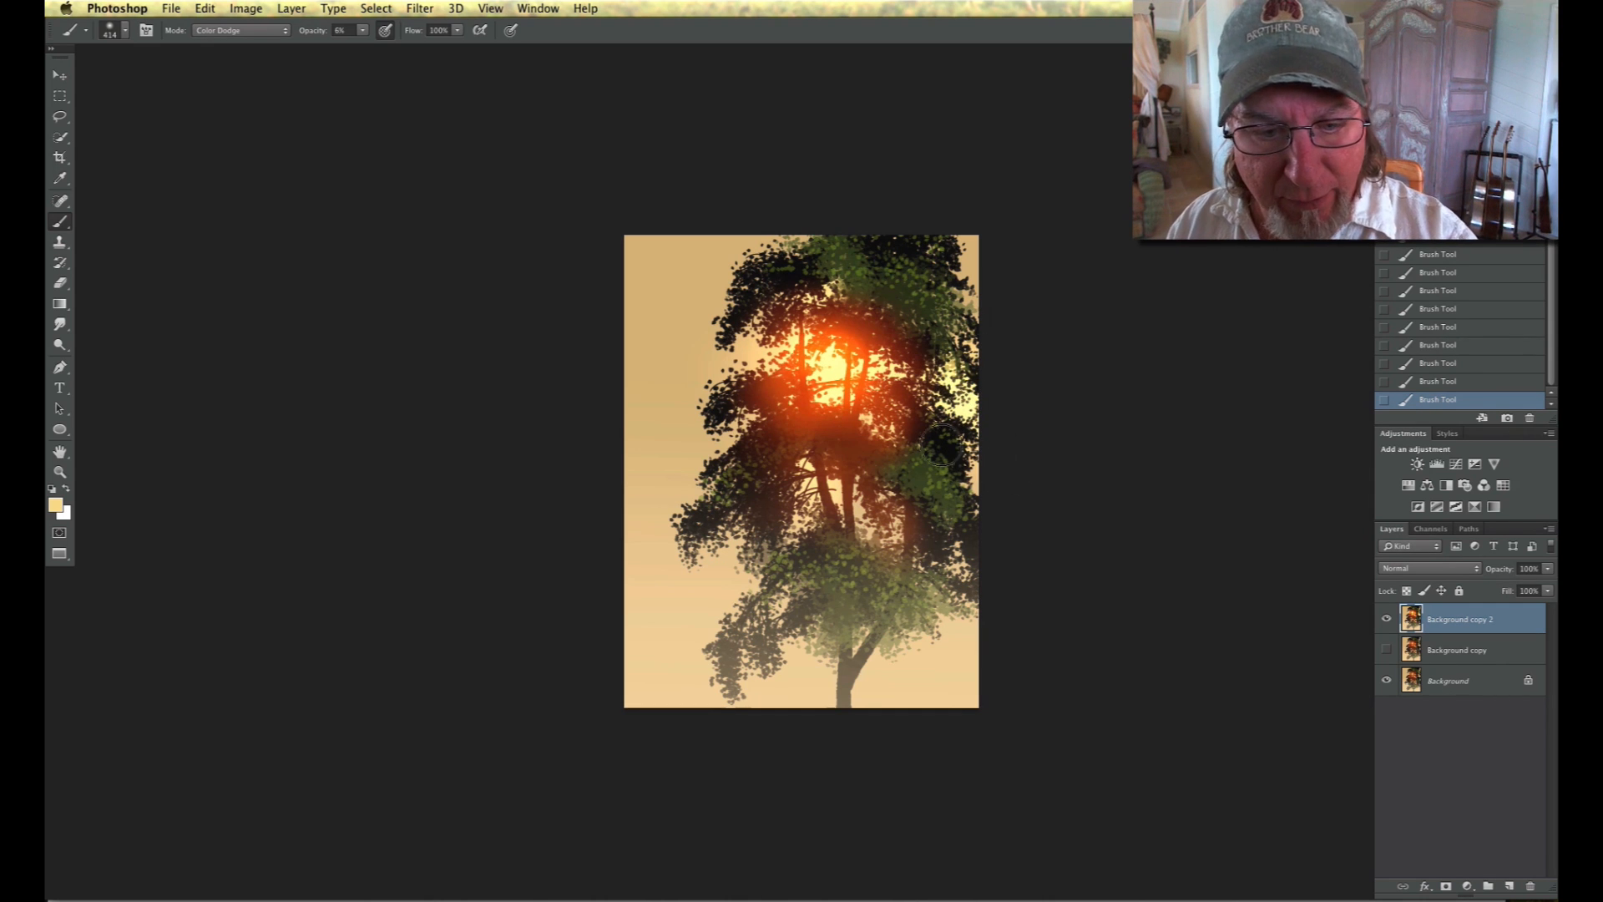
{"action": "mouse_move", "coordinate": [755, 353]}
{"action": "left_mouse_down"}
{"action": "mouse_move", "coordinate": [713, 346]}
{"action": "mouse_move", "coordinate": [680, 396]}
{"action": "mouse_move", "coordinate": [642, 363]}
{"action": "mouse_move", "coordinate": [641, 402]}
{"action": "mouse_move", "coordinate": [642, 385]}
{"action": "mouse_move", "coordinate": [671, 399]}
{"action": "mouse_move", "coordinate": [699, 332]}
{"action": "left_mouse_up"}
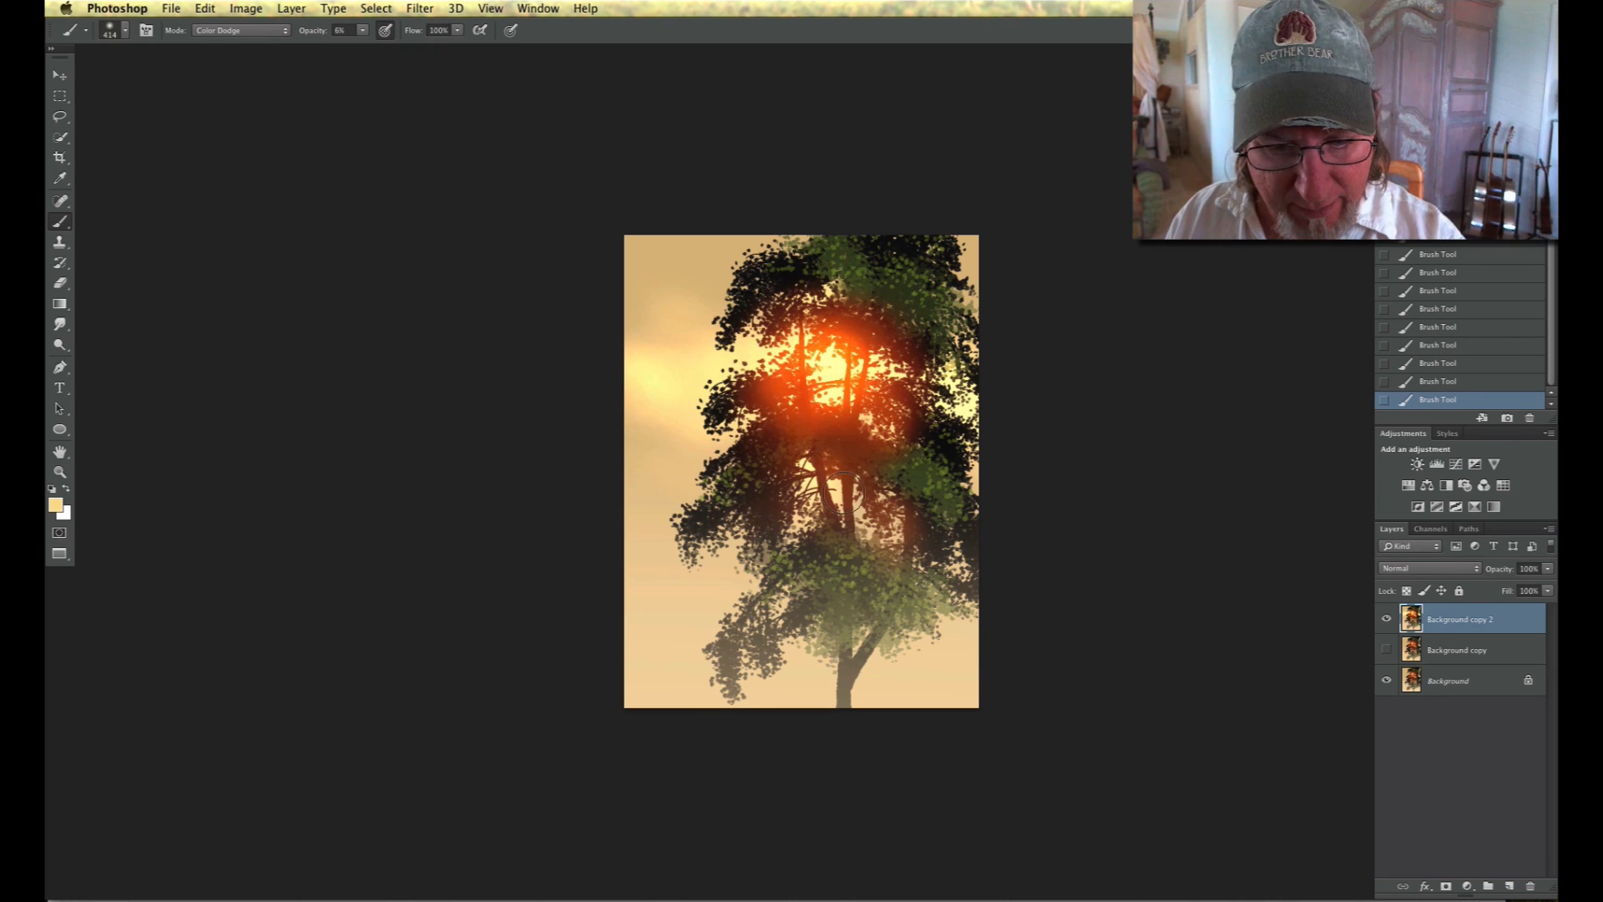
{"action": "left_click_drag", "start_coordinate": [898, 659], "coordinate": [895, 635]}
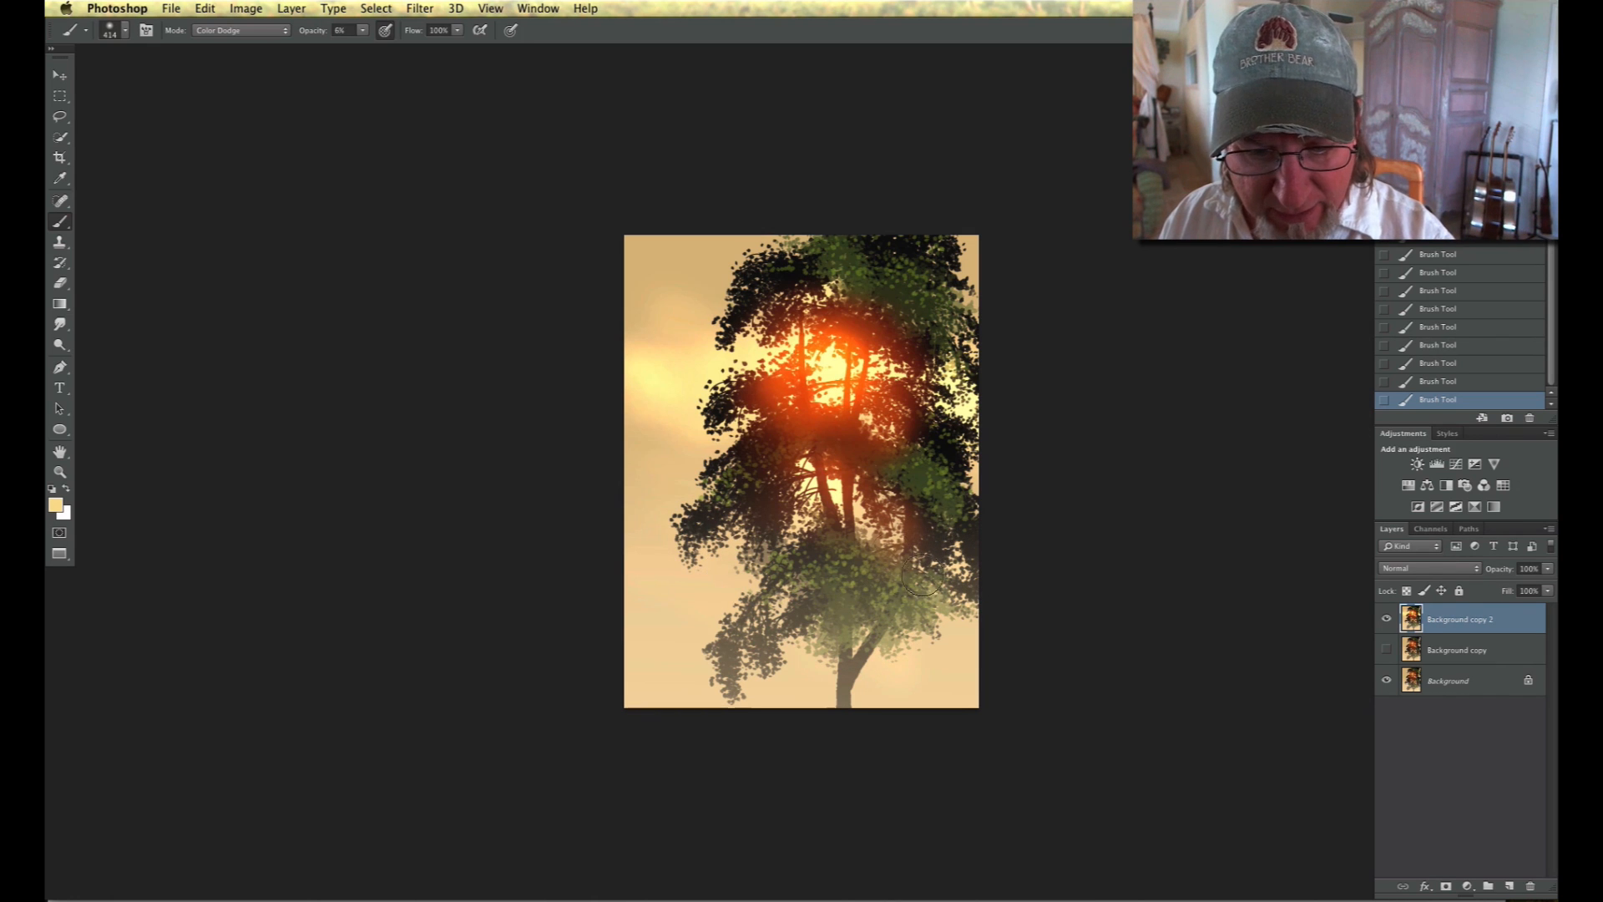
{"action": "left_click_drag", "start_coordinate": [874, 541], "coordinate": [814, 514]}
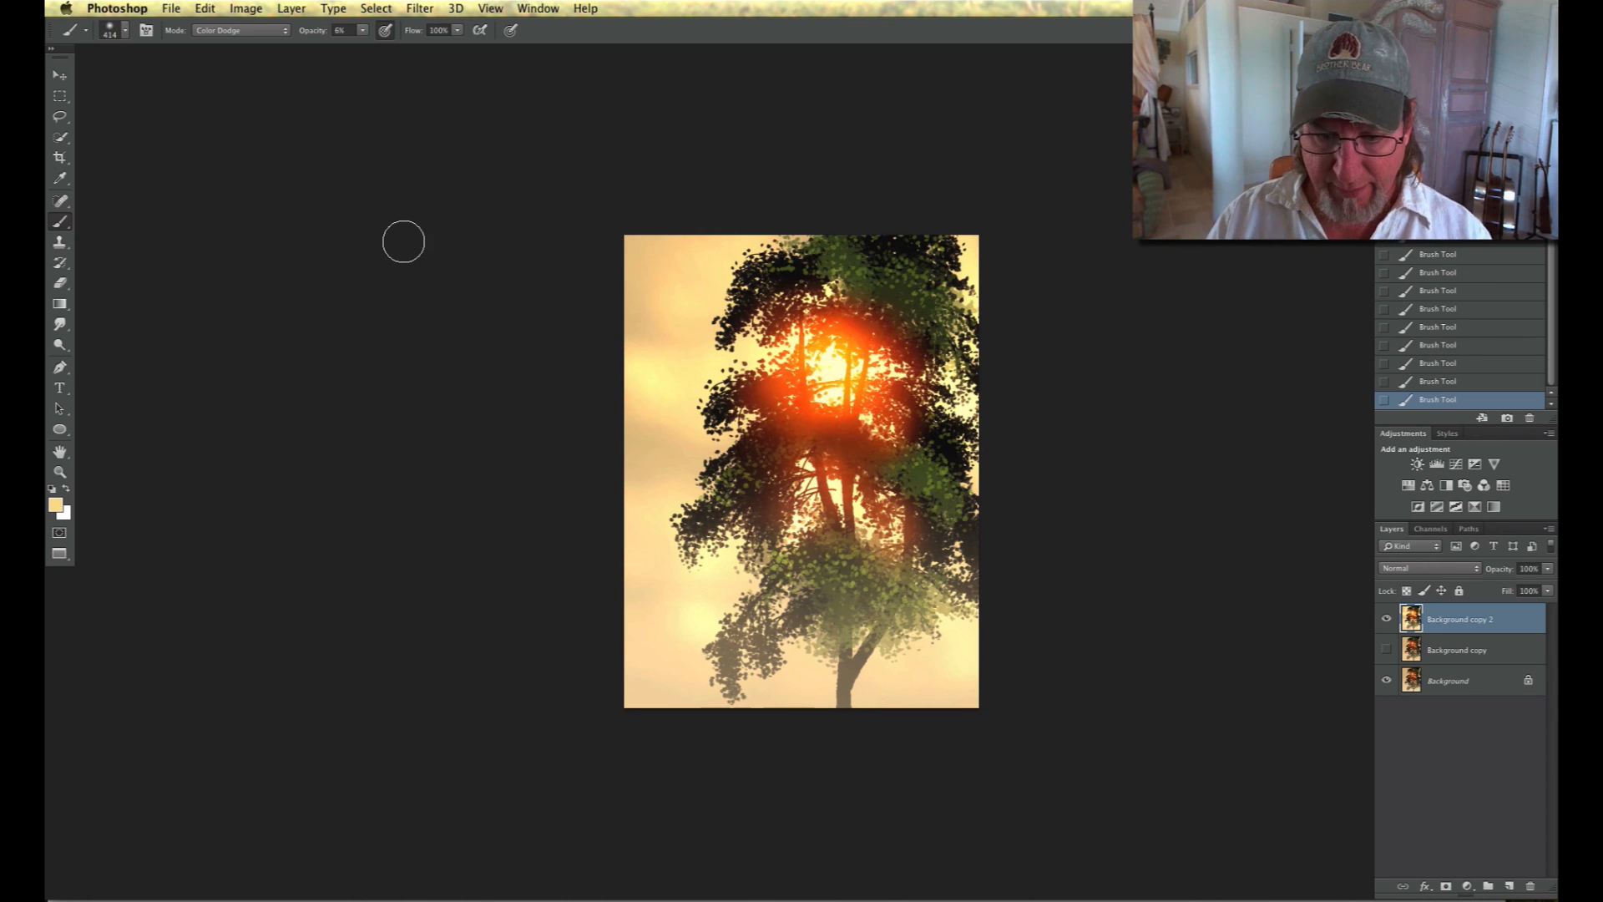
{"action": "key", "text": "super+plus"}
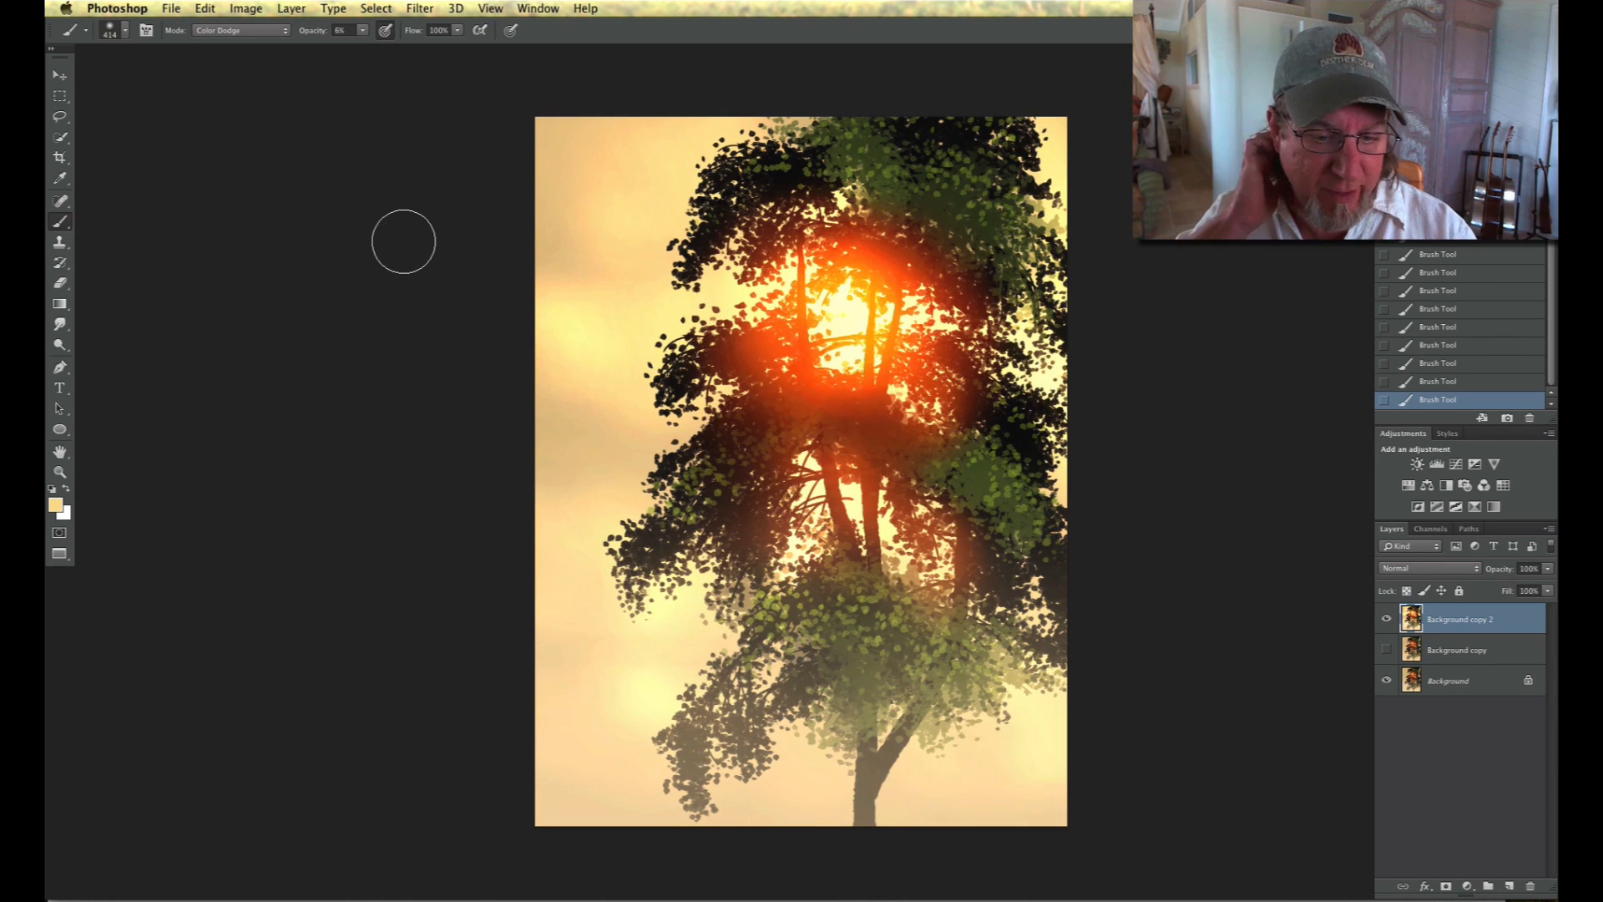